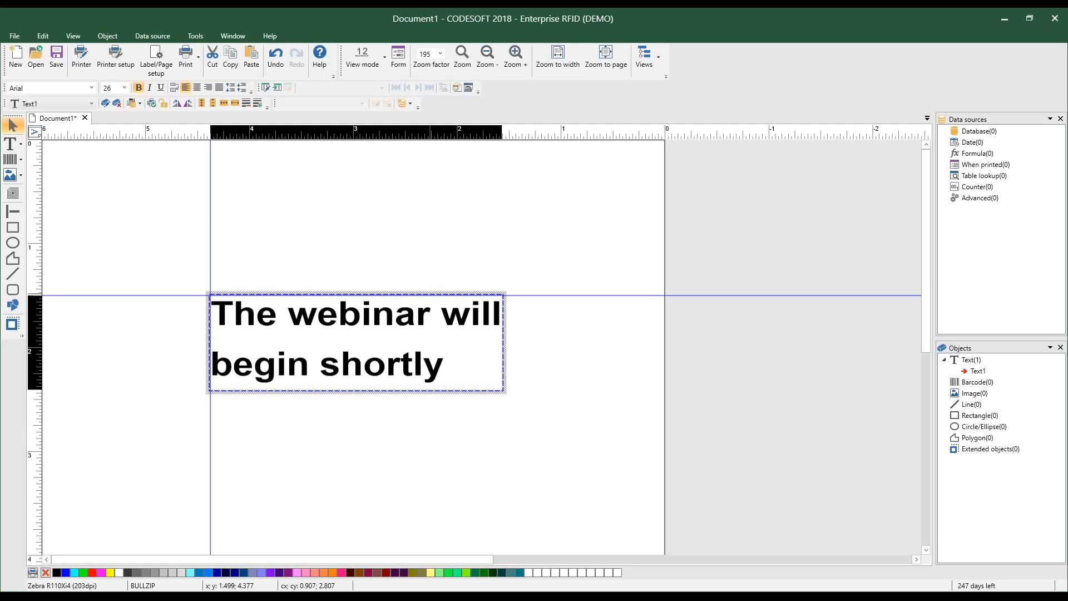
# Delete the webinar text from the label and close the document without saving the changes
pyautogui.press('Delete')
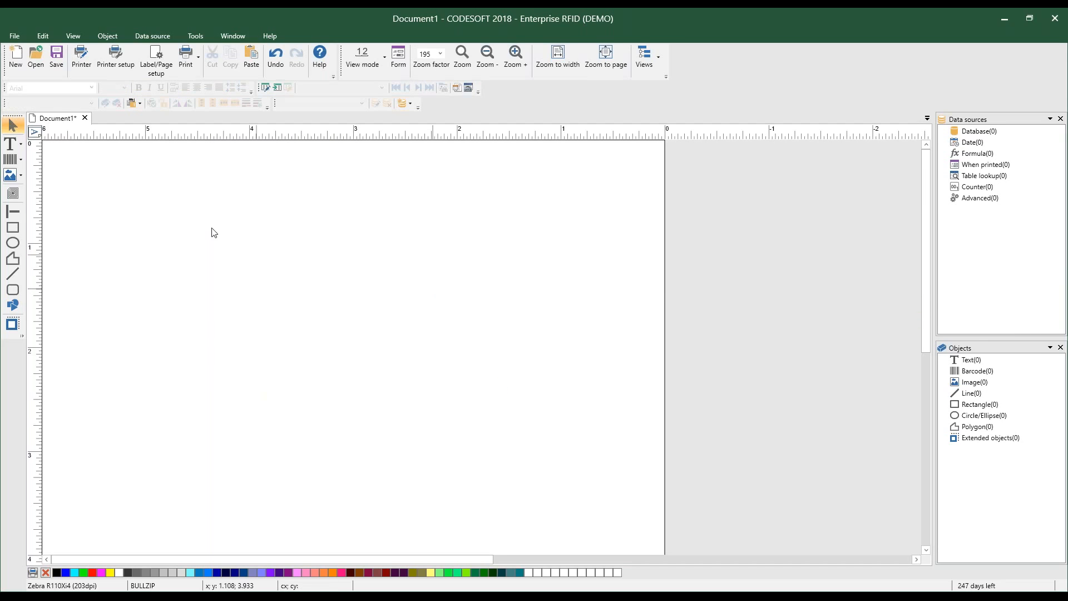
pyautogui.click(34, 133)
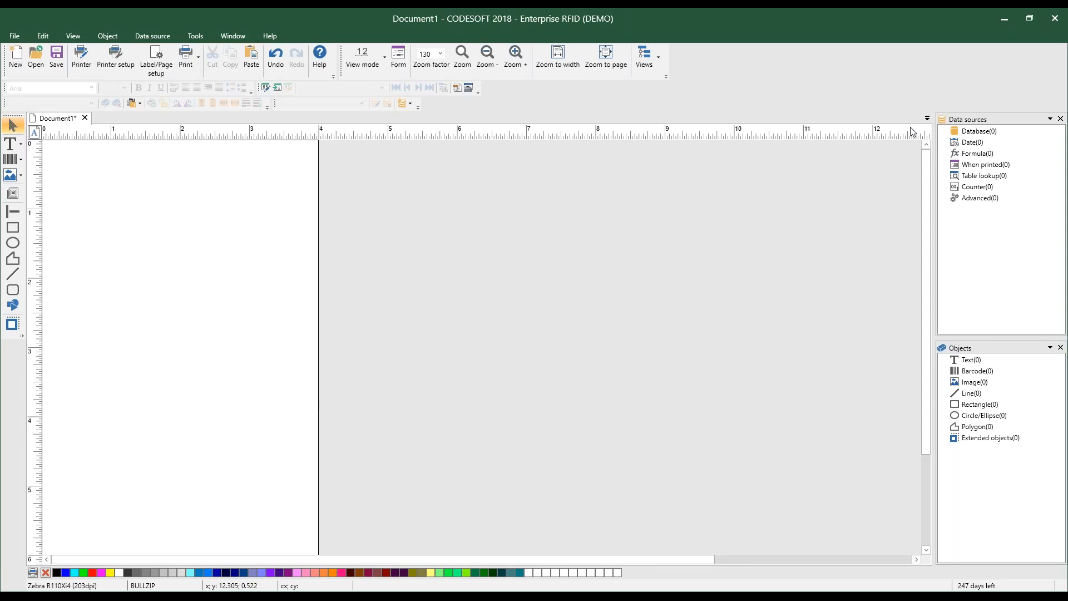
pyautogui.click(86, 119)
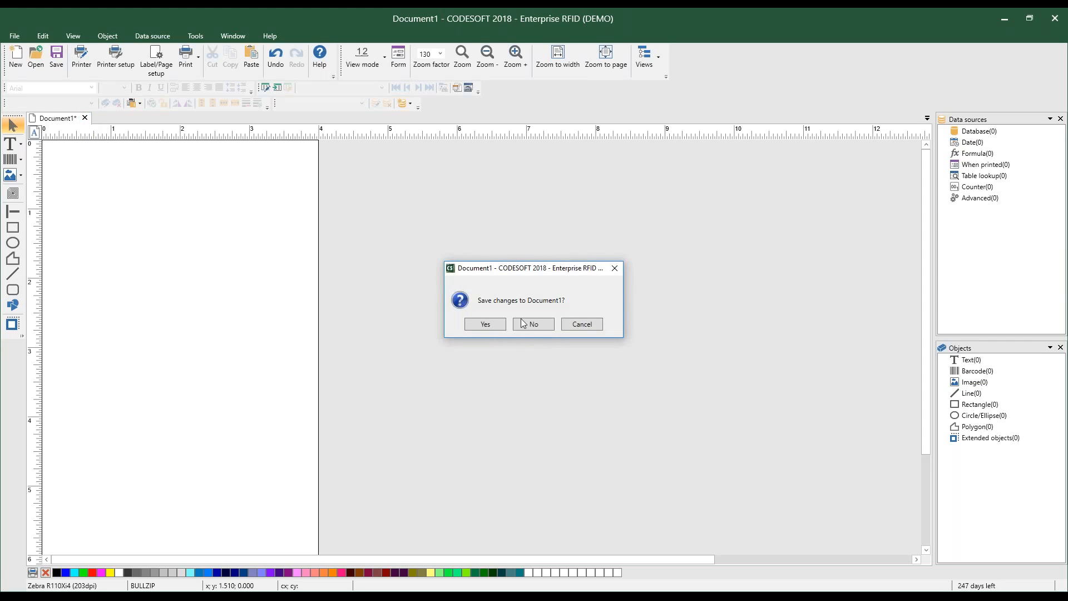
pyautogui.click(533, 325)
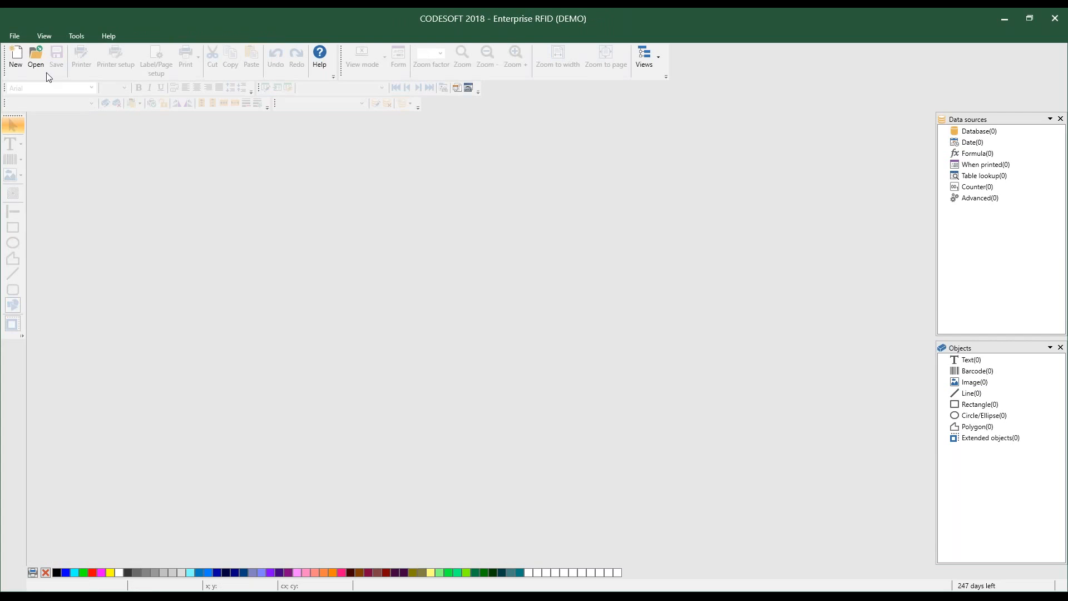
# Start a new label document, check the available Windows printers, and choose to use a native printer
pyautogui.click(12, 57)
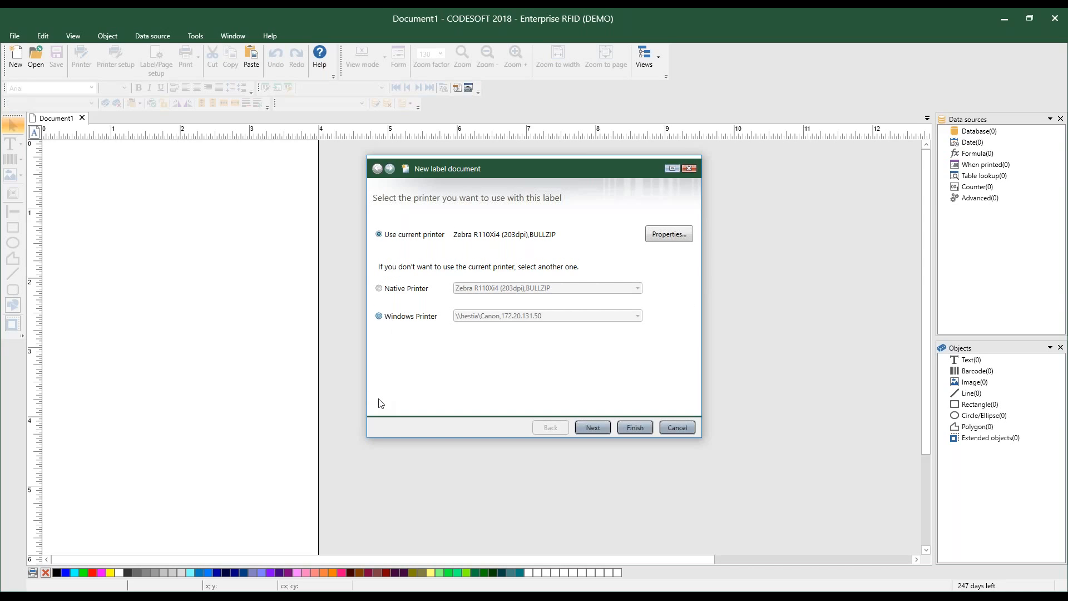
pyautogui.click(628, 311)
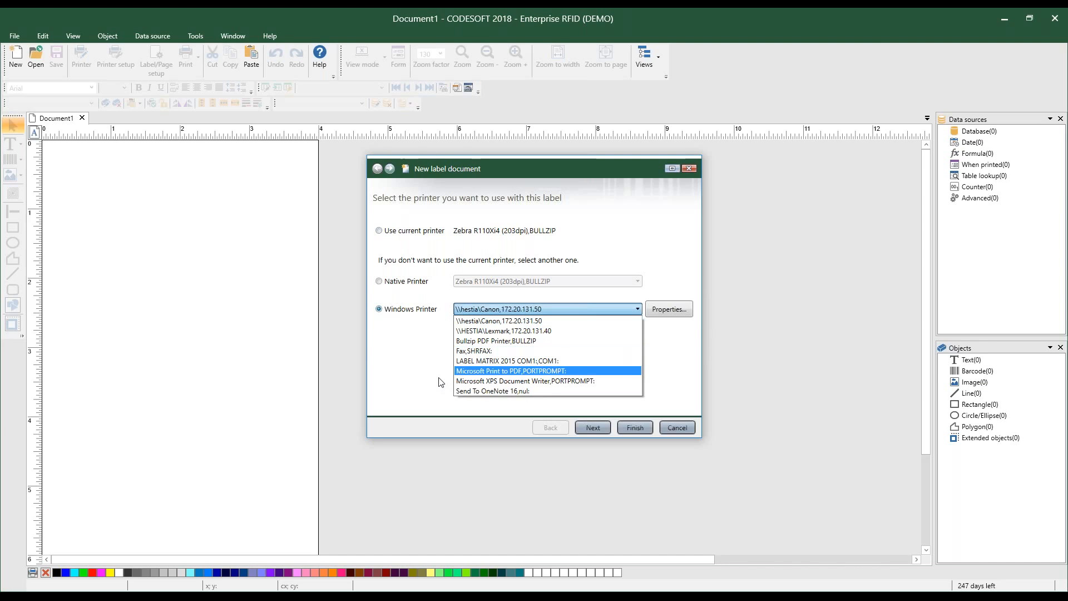
pyautogui.click(426, 383)
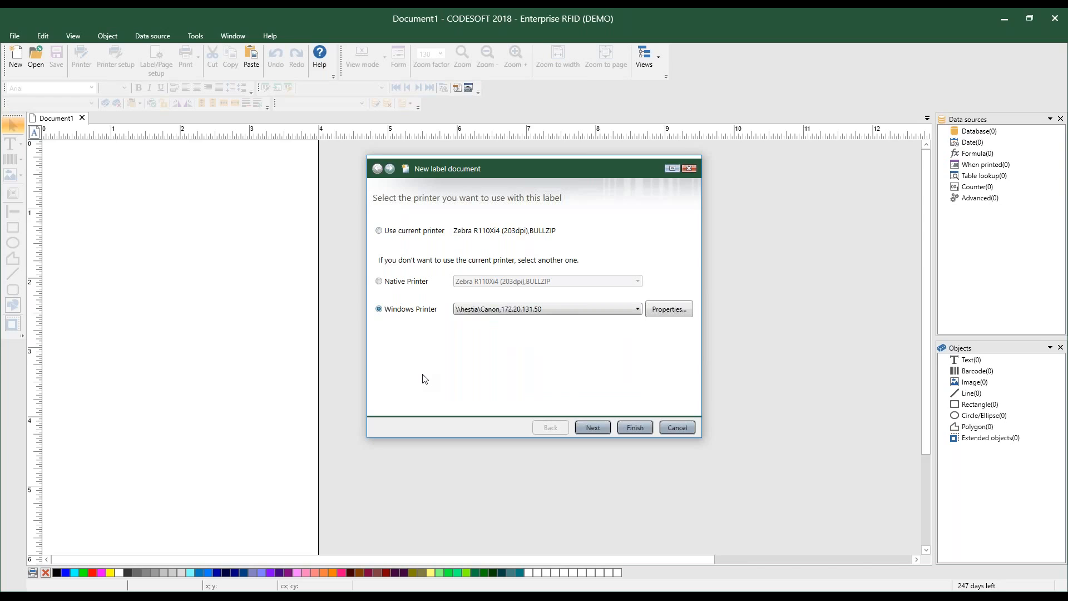
pyautogui.click(379, 282)
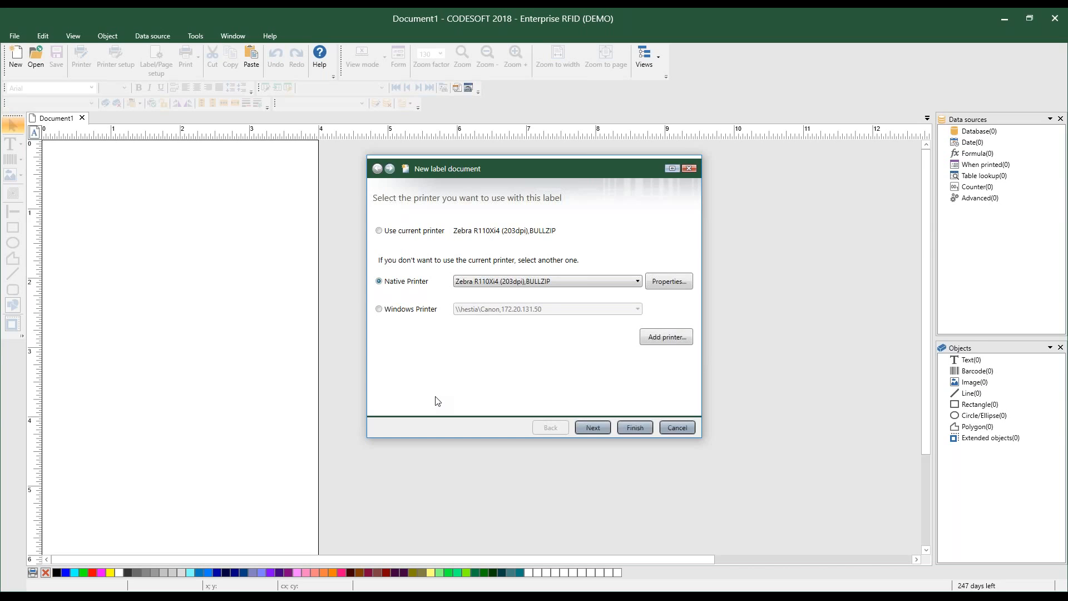
# Examine the native printer models and ports that can be added, including the Markem SmartDate 2i, and leave without adding one
pyautogui.click(648, 338)
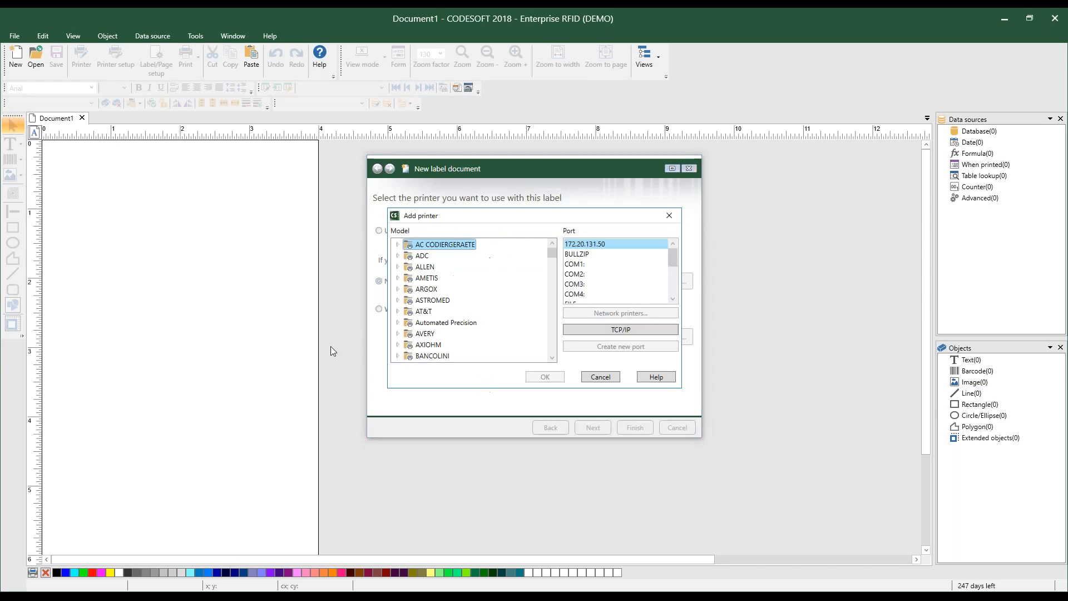
pyautogui.moveTo(553, 259); pyautogui.dragTo(552, 319)
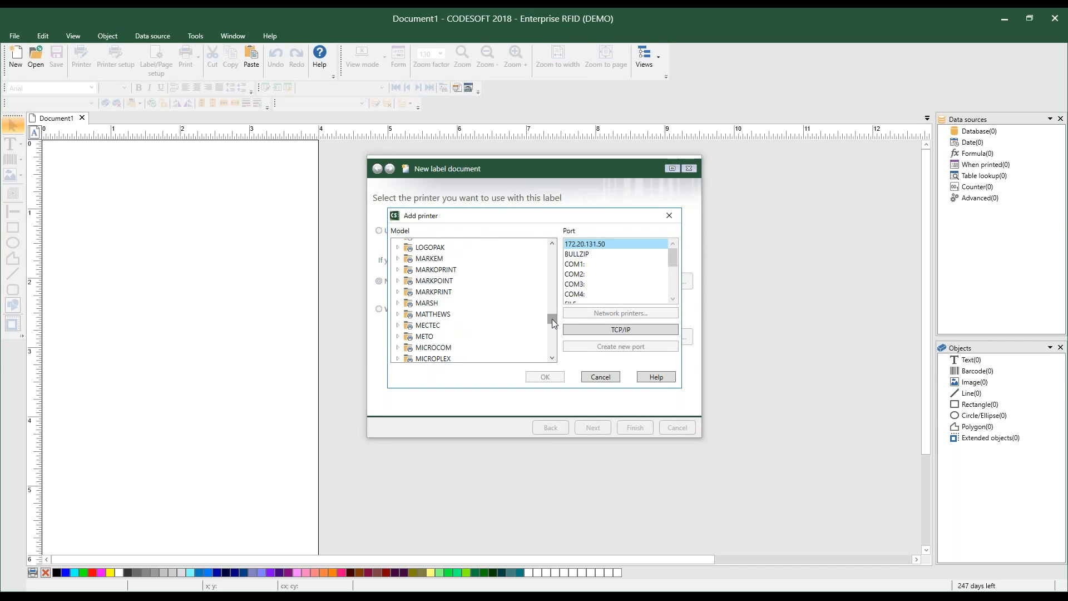
pyautogui.click(398, 259)
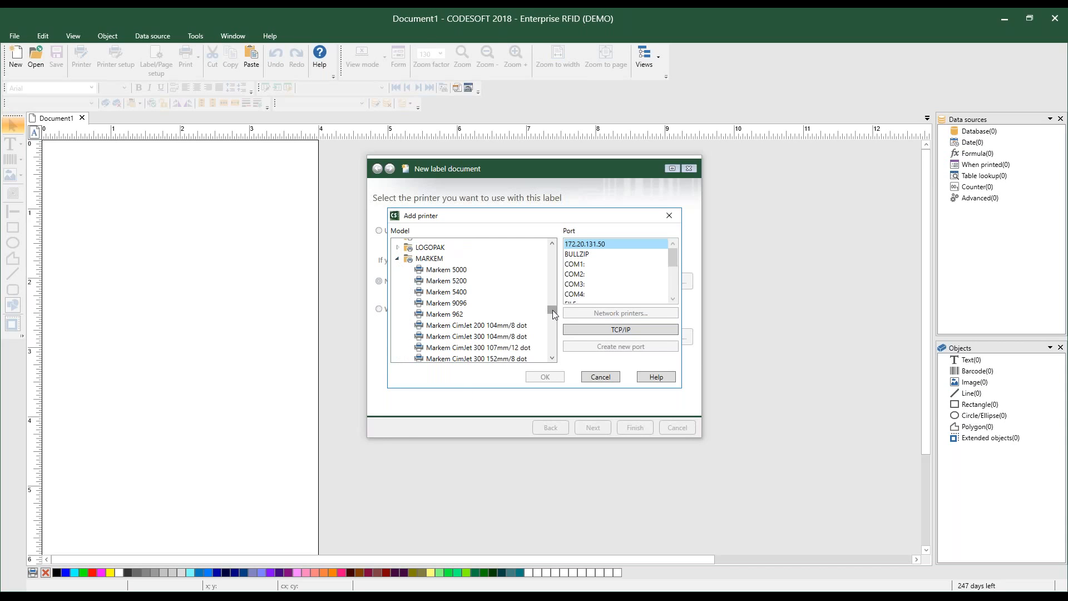
pyautogui.moveTo(553, 309); pyautogui.dragTo(552, 314)
pyautogui.click(472, 312)
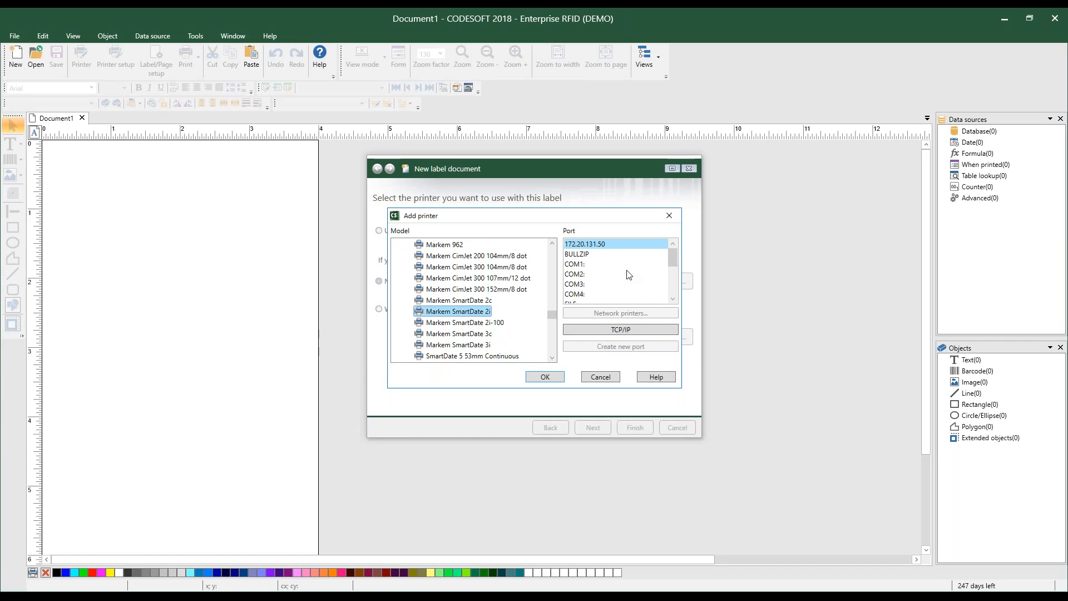
pyautogui.moveTo(669, 257)
pyautogui.mouseDown()
pyautogui.moveTo(673, 288)
pyautogui.moveTo(672, 262)
pyautogui.mouseUp()
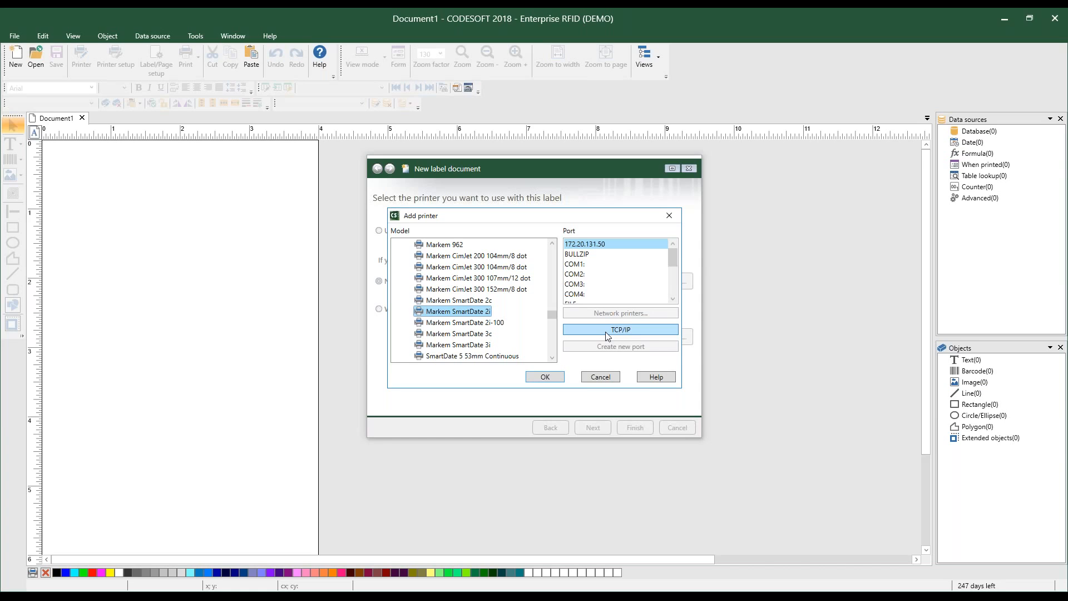
pyautogui.click(610, 380)
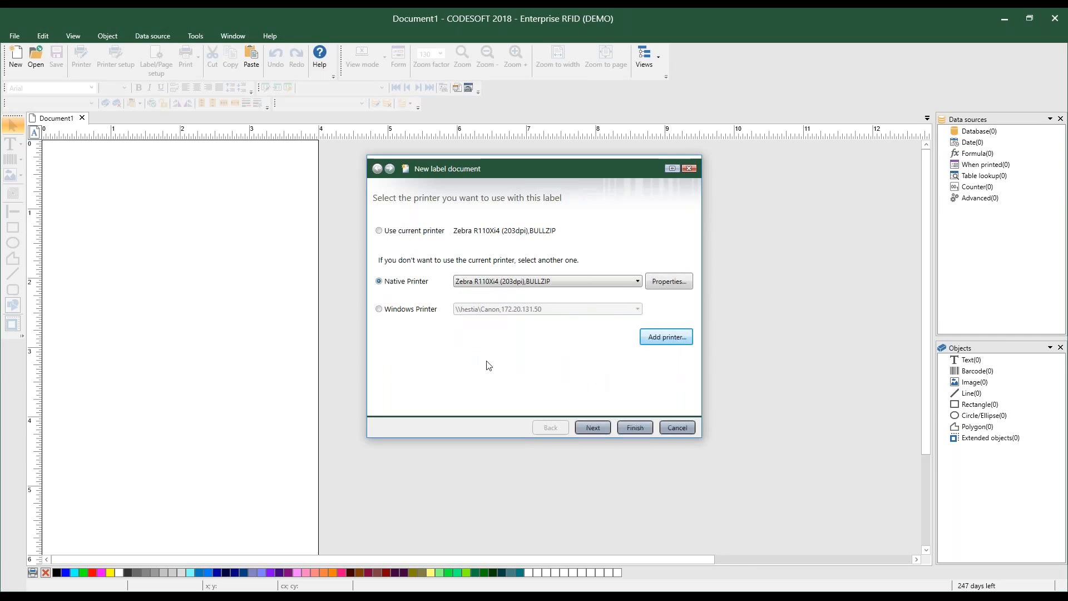
# Keep the Zebra R110Xi4 (203dpi) on port BULLZIP as the native printer and continue to the page format
pyautogui.click(634, 283)
pyautogui.click(566, 373)
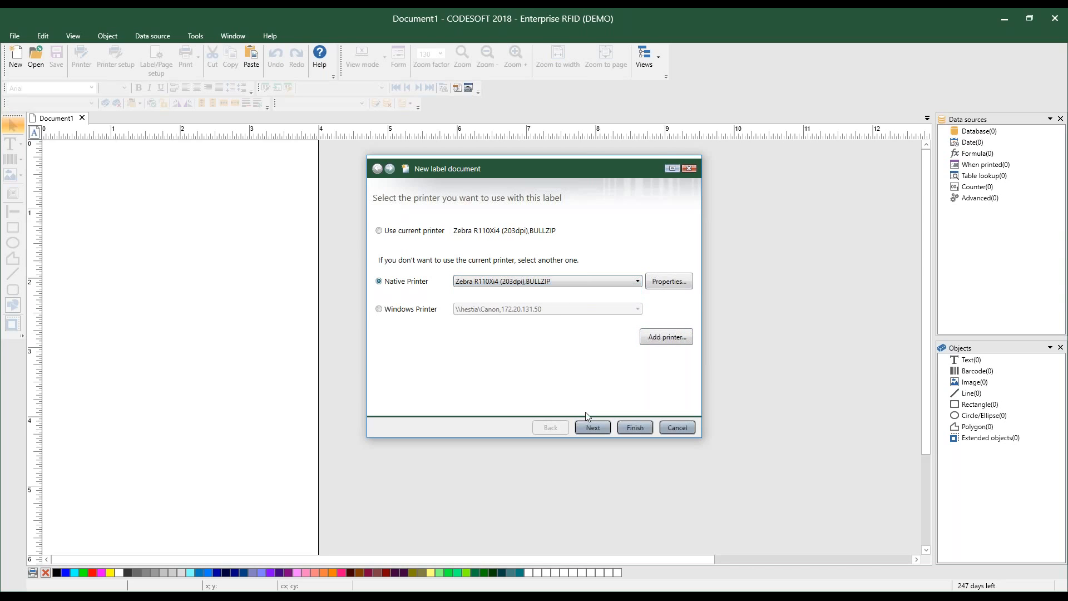
pyautogui.click(593, 428)
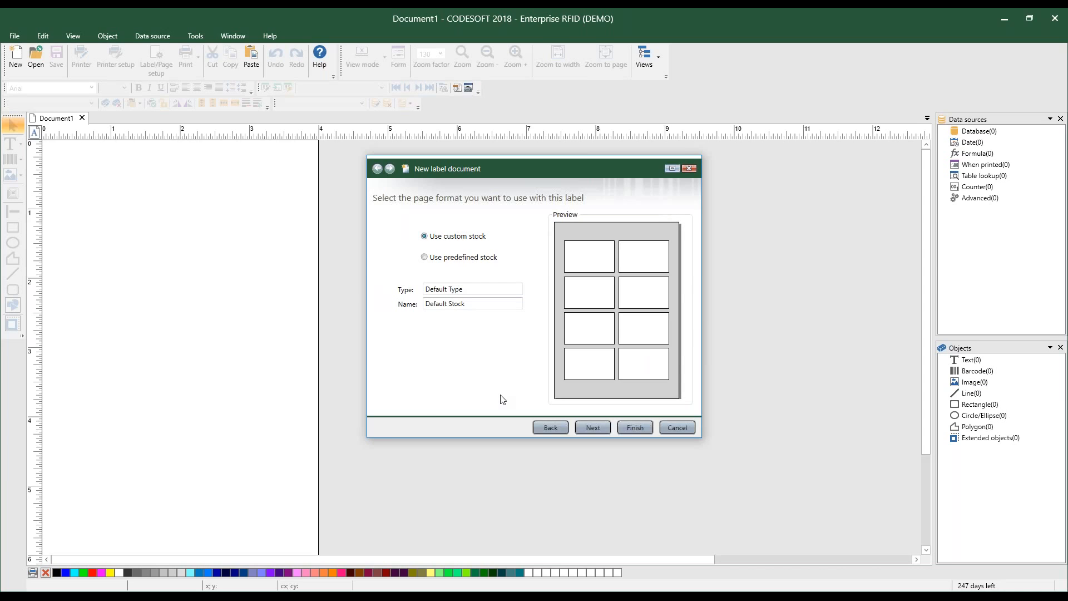
# Review the predefined stock types, return to custom stock with Default Type and Default Stock, and continue to the label size
pyautogui.click(424, 258)
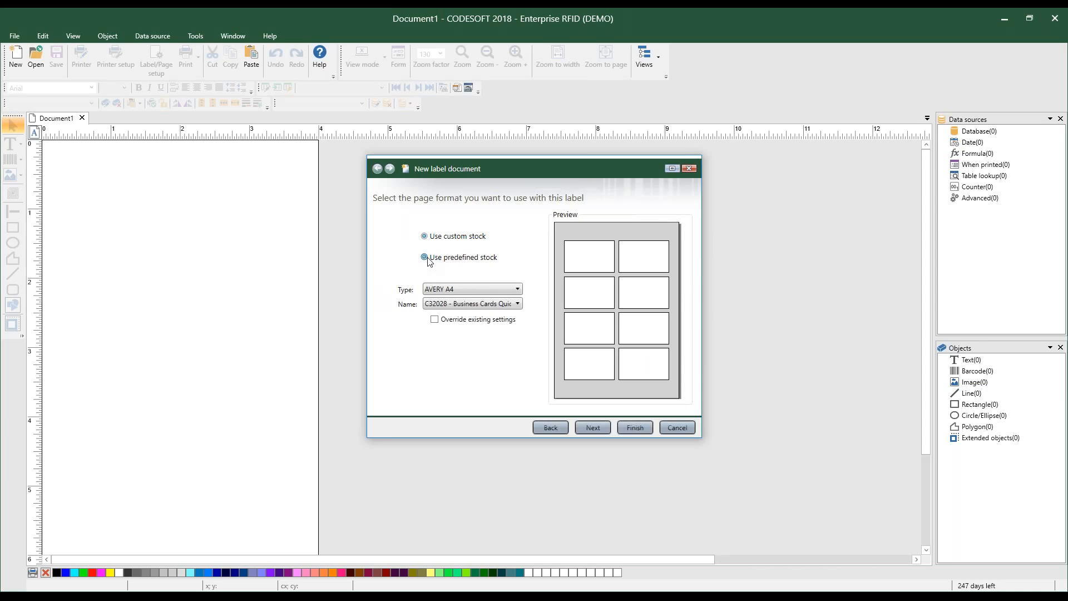
pyautogui.click(516, 289)
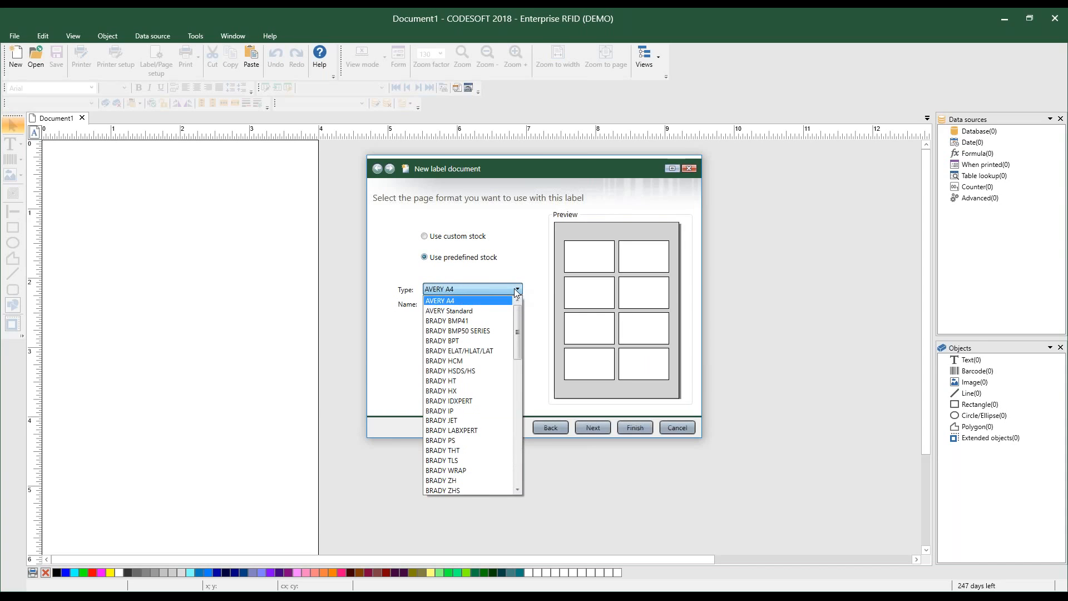
pyautogui.click(516, 290)
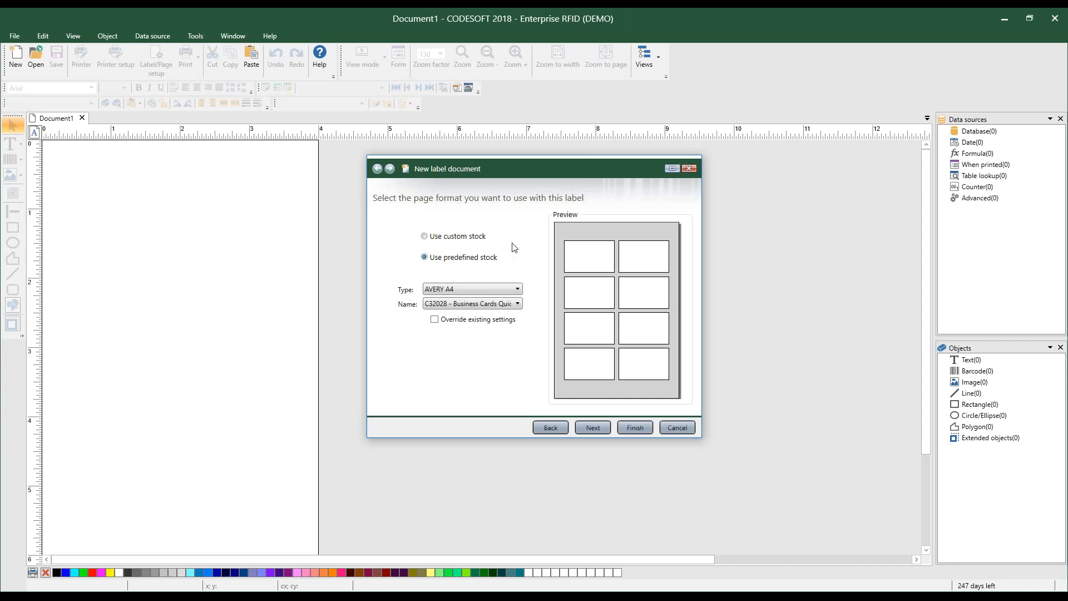
pyautogui.click(475, 238)
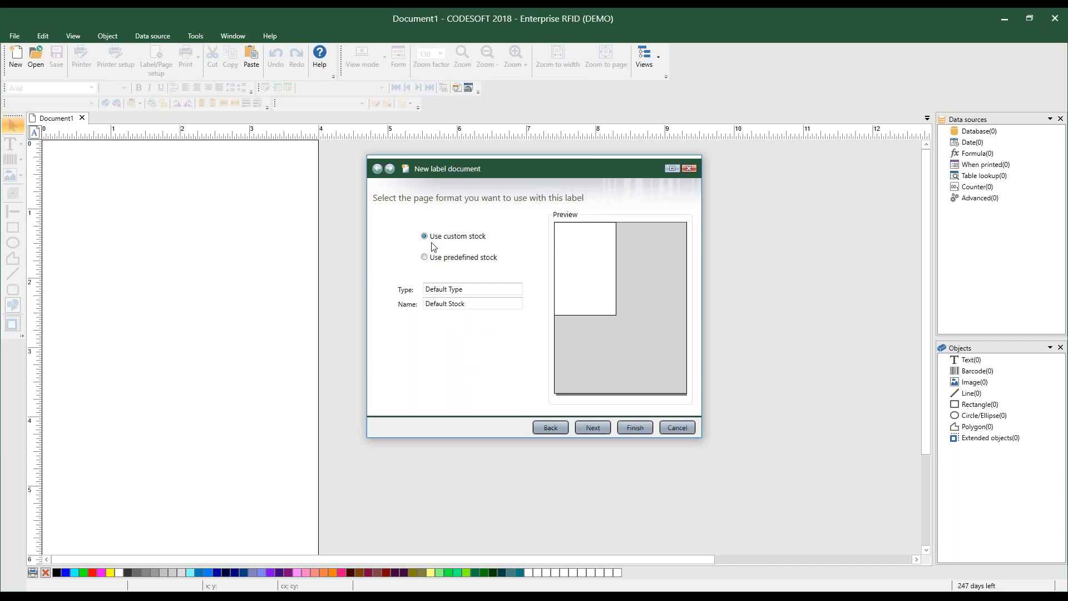
pyautogui.moveTo(466, 290); pyautogui.dragTo(423, 290)
pyautogui.click(473, 304)
pyautogui.click(588, 426)
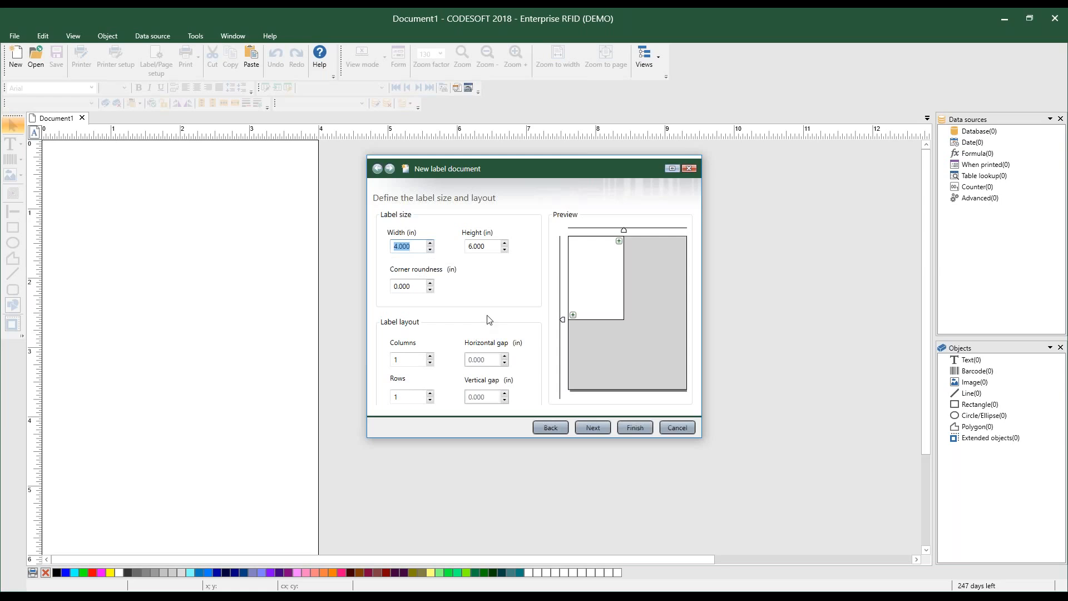
# Try a label layout of 3 columns and 3 rows
pyautogui.click(415, 287)
pyautogui.click(412, 399)
pyautogui.click(430, 356)
pyautogui.click(430, 357)
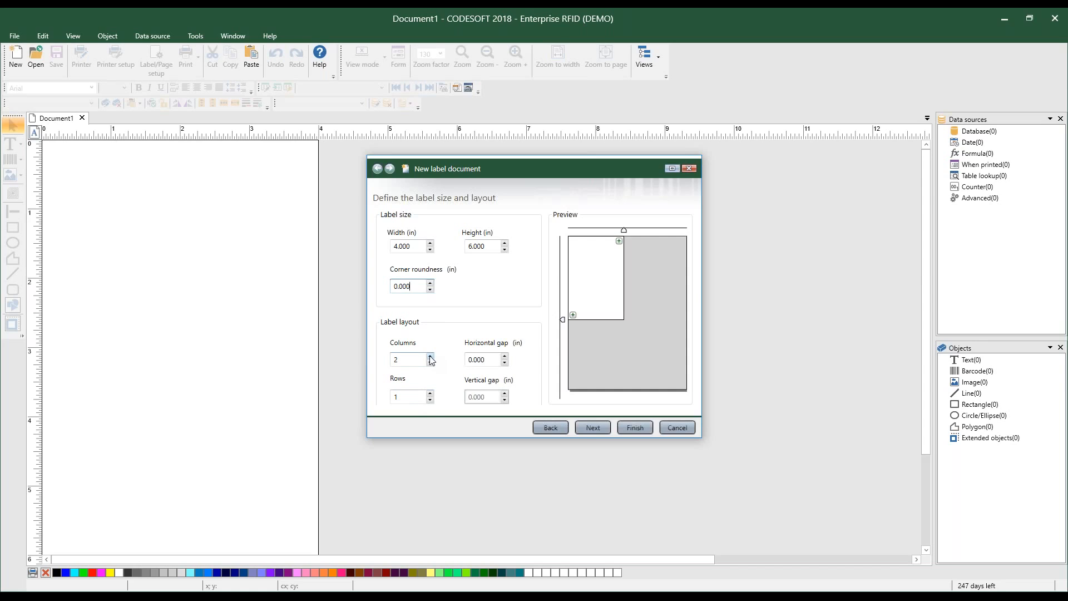
pyautogui.click(429, 393)
pyautogui.click(430, 394)
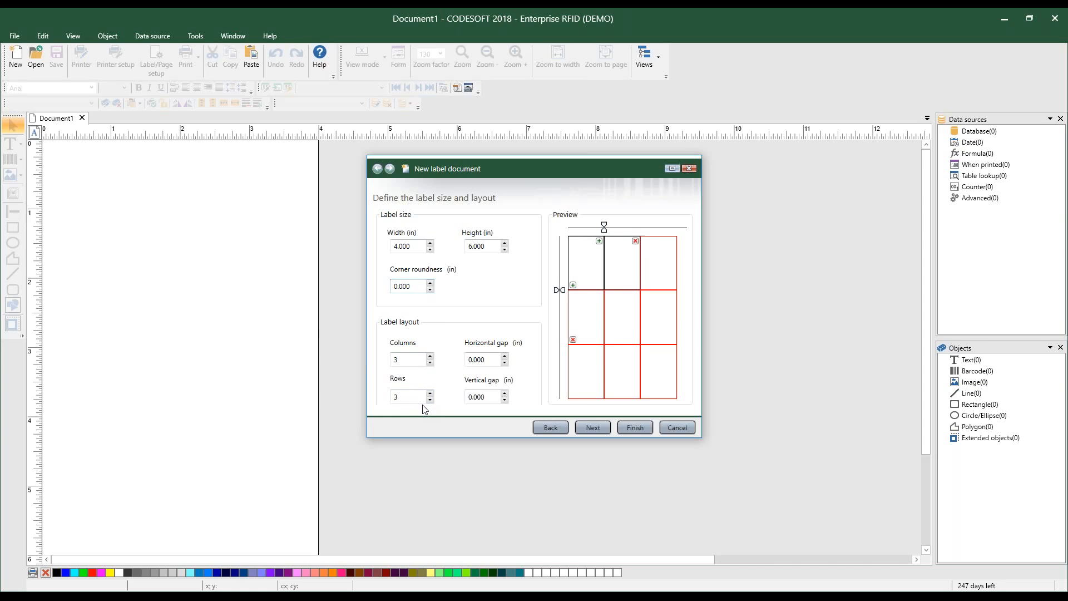
# Return the label layout to 1 column and 1 row
pyautogui.click(430, 400)
pyautogui.click(430, 400)
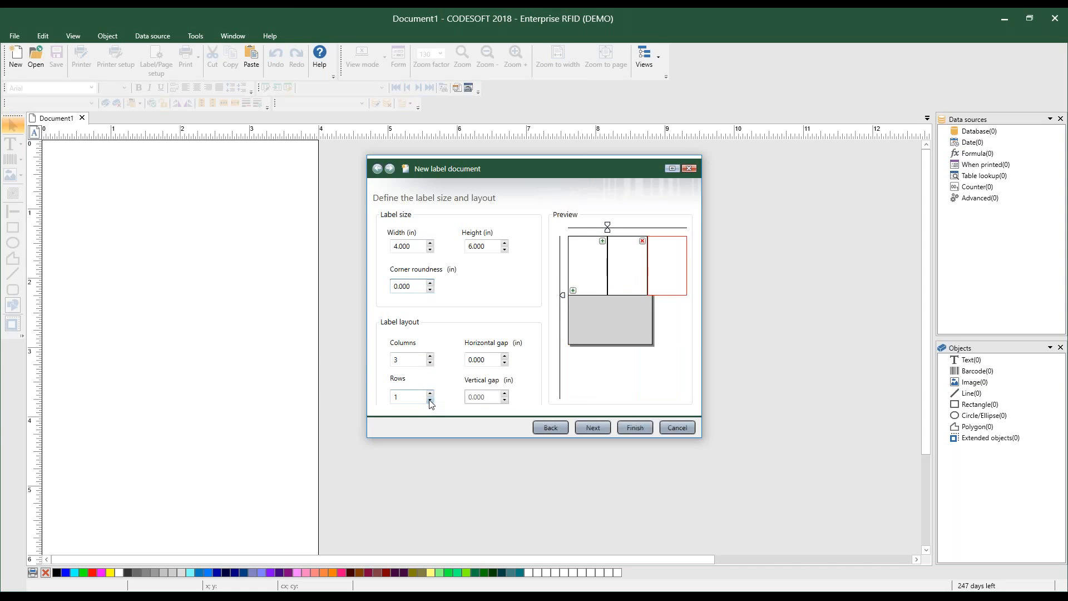
pyautogui.click(429, 362)
pyautogui.click(430, 362)
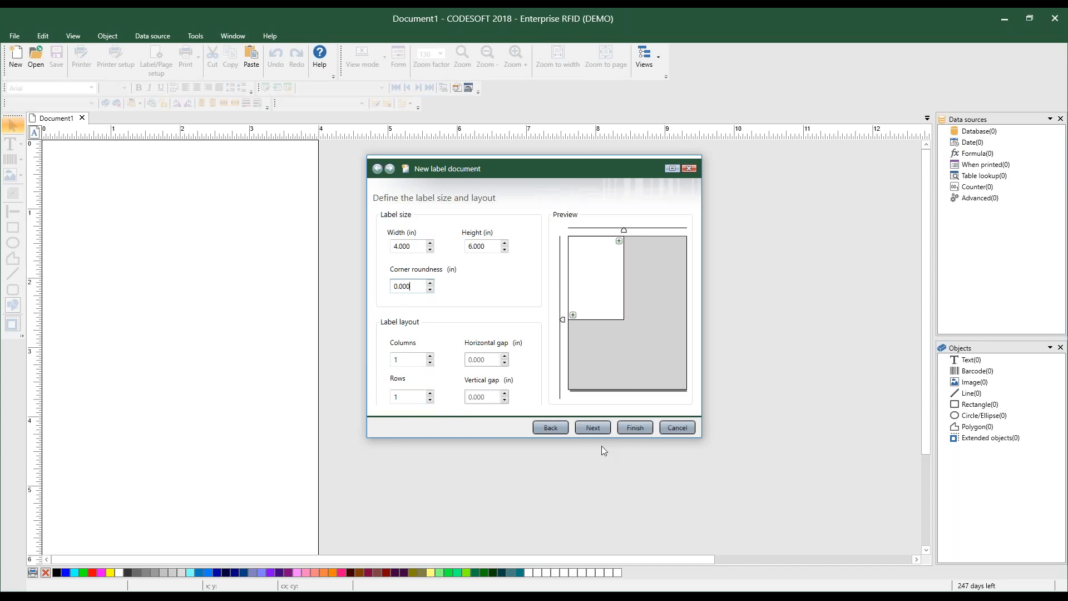
# Size the page automatically from the label dimensions, use the printer's default margins, and keep the media type With gap
pyautogui.click(592, 427)
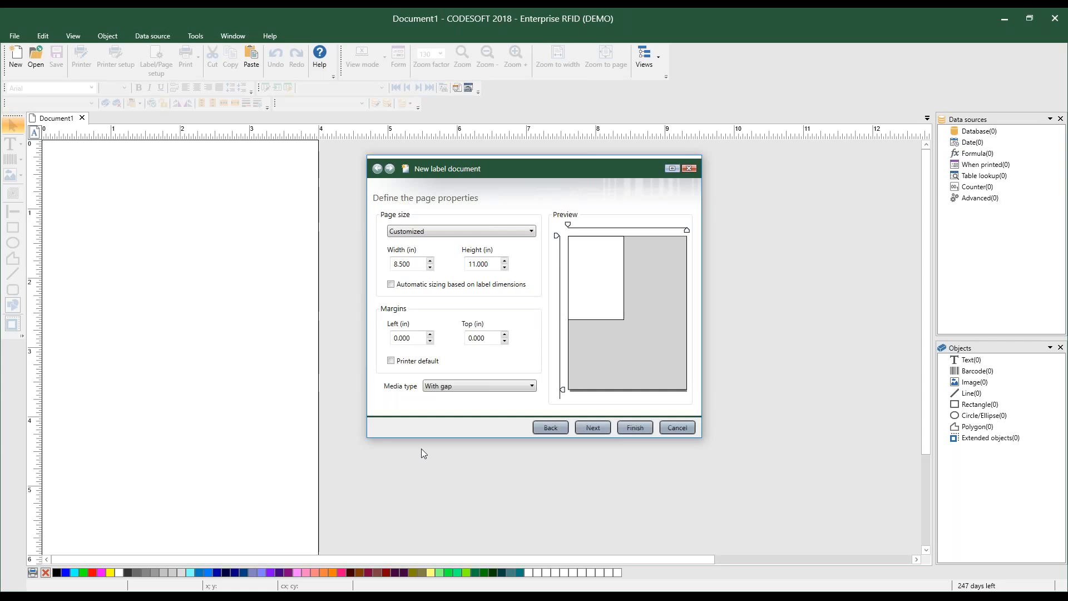
pyautogui.click(391, 285)
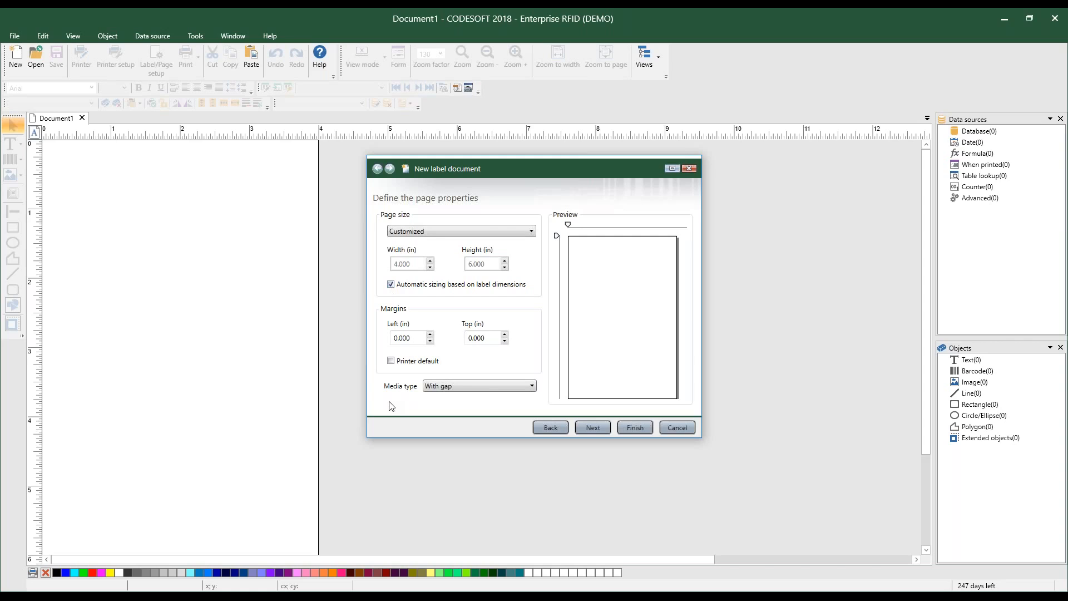
pyautogui.click(391, 362)
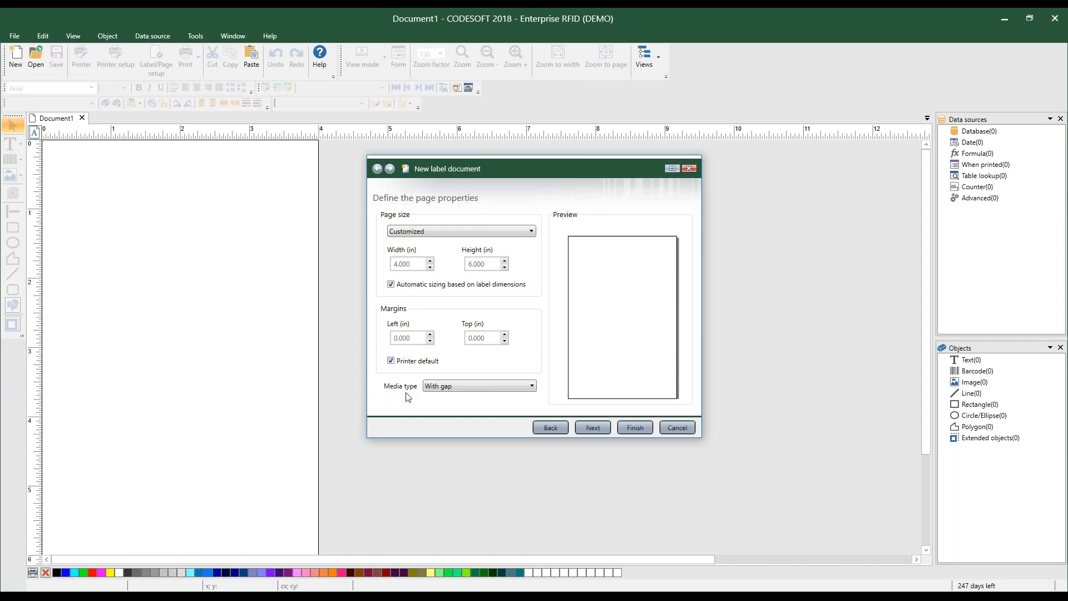
pyautogui.click(431, 388)
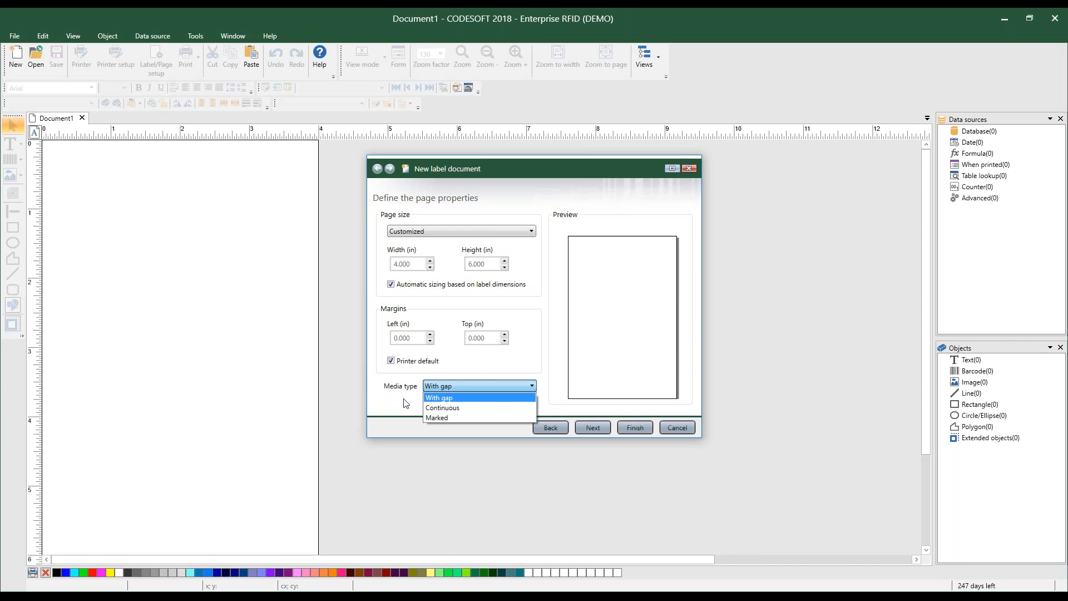
pyautogui.click(406, 403)
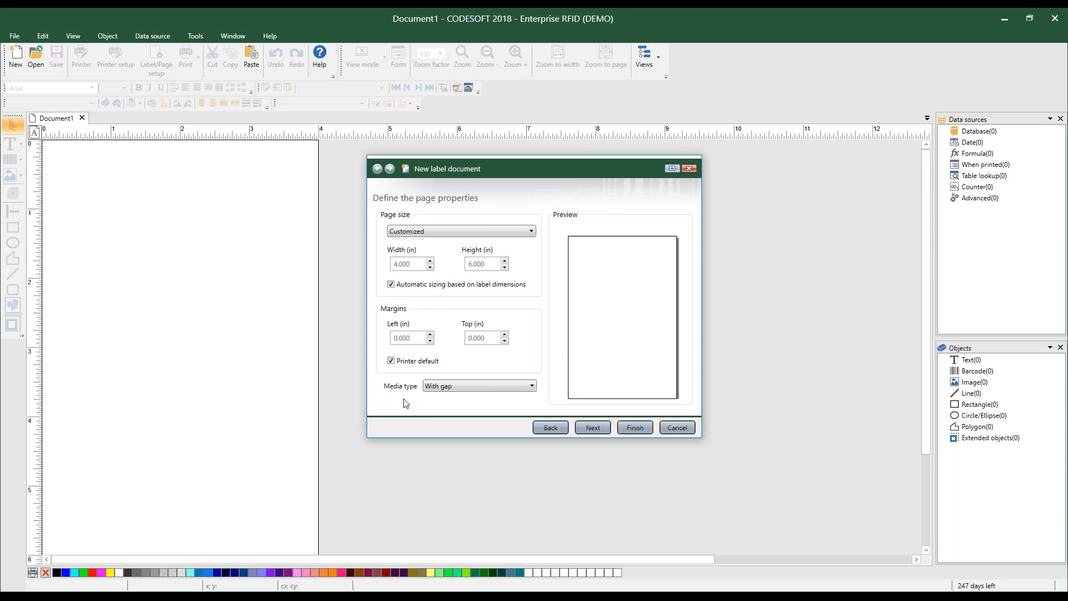
# Continue without a background image and finish creating the label document without saving the stock selection
pyautogui.click(579, 430)
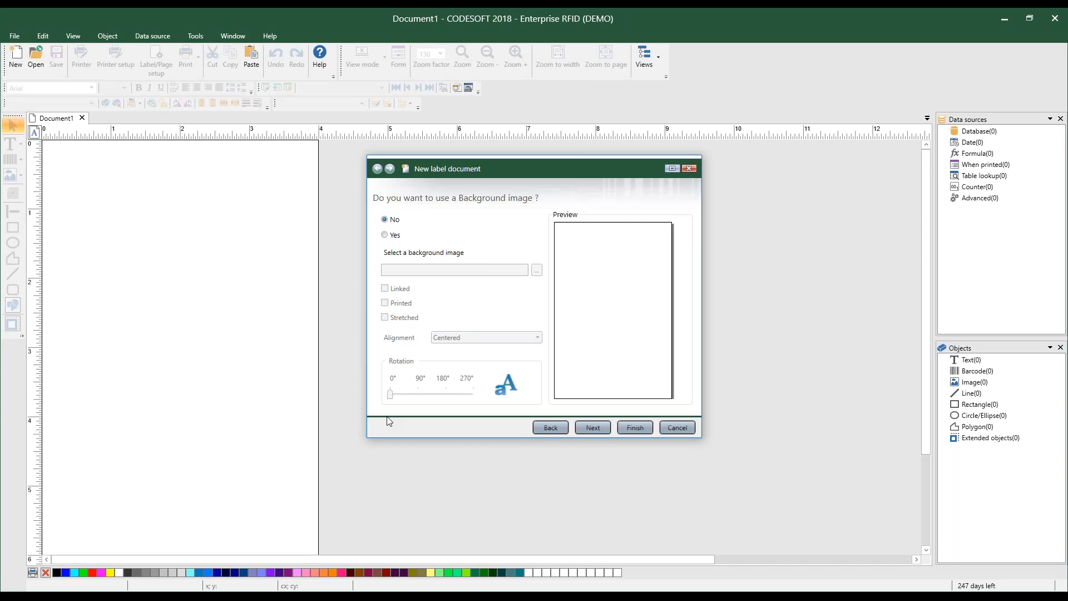
pyautogui.click(593, 427)
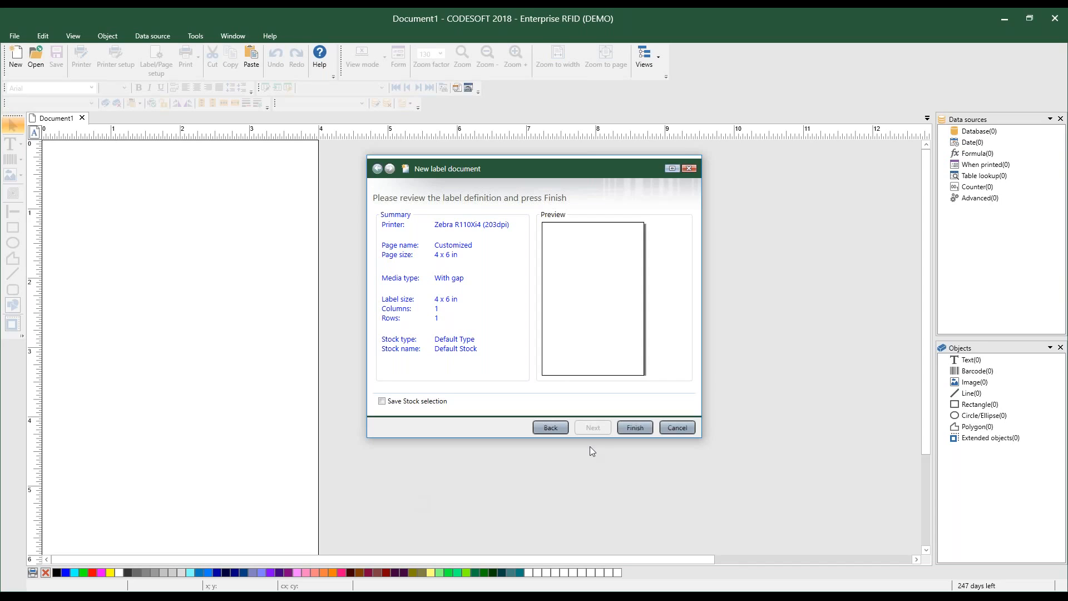
pyautogui.click(625, 427)
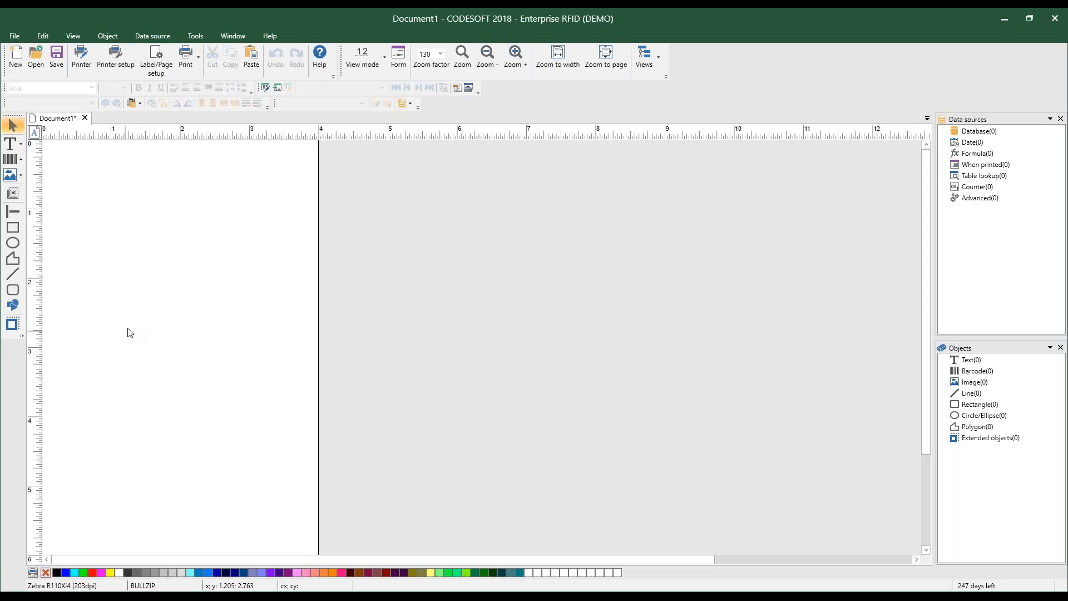
# Examine the general printer settings of the Zebra R110Xi4 (203dpi) from the printer selection, then leave them without changes
pyautogui.click(15, 36)
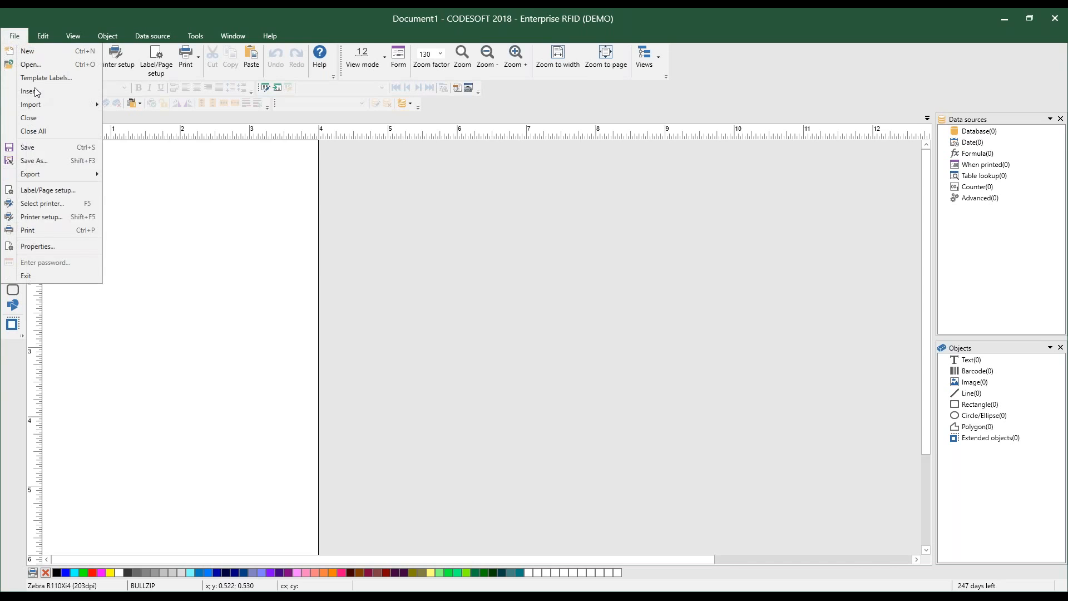
pyautogui.click(56, 205)
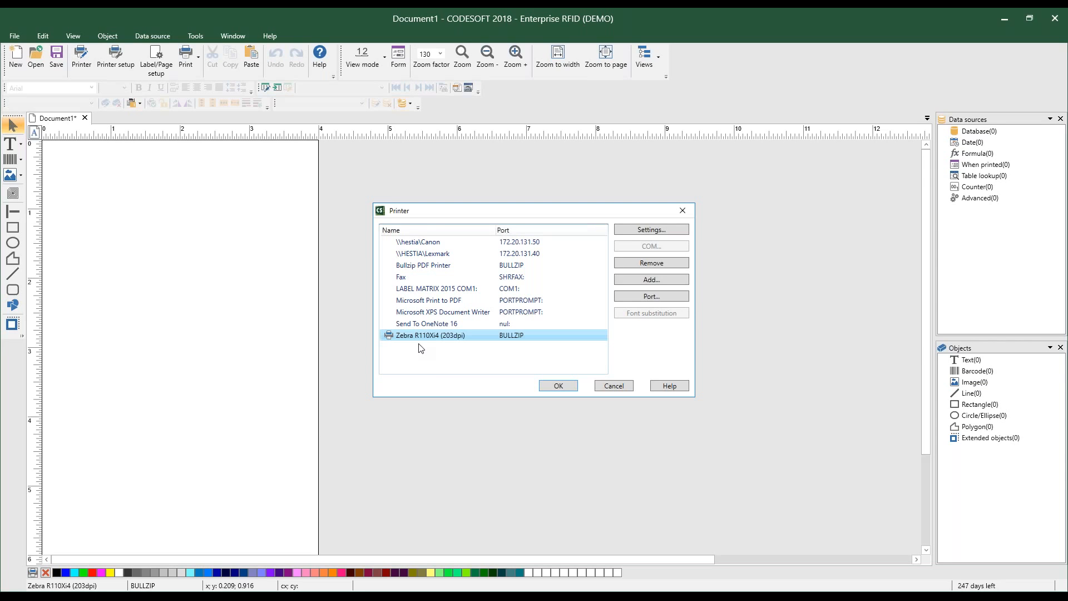
pyautogui.click(660, 233)
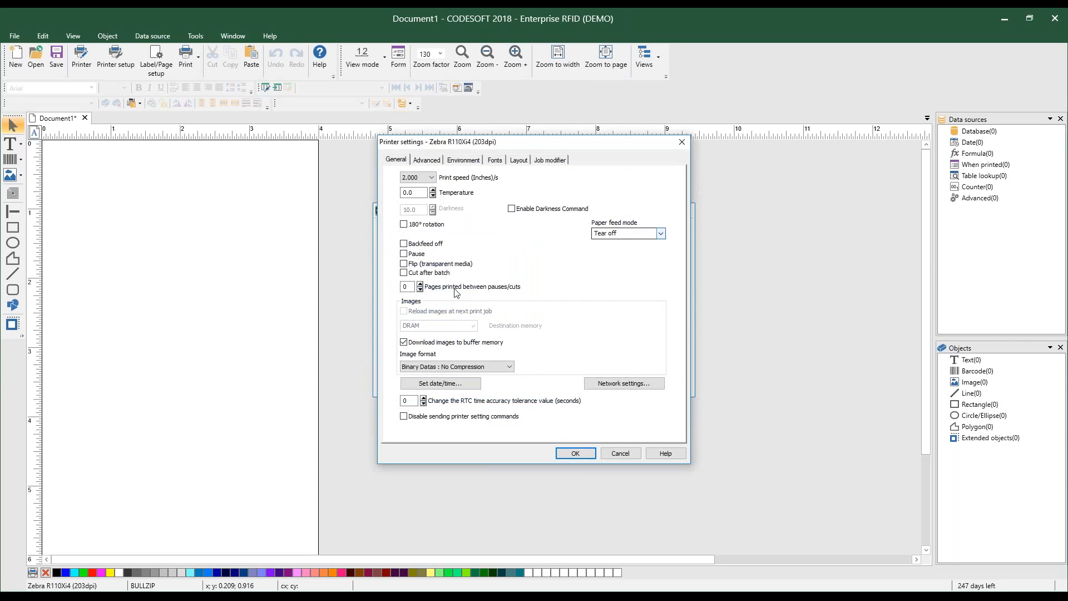
pyautogui.click(614, 454)
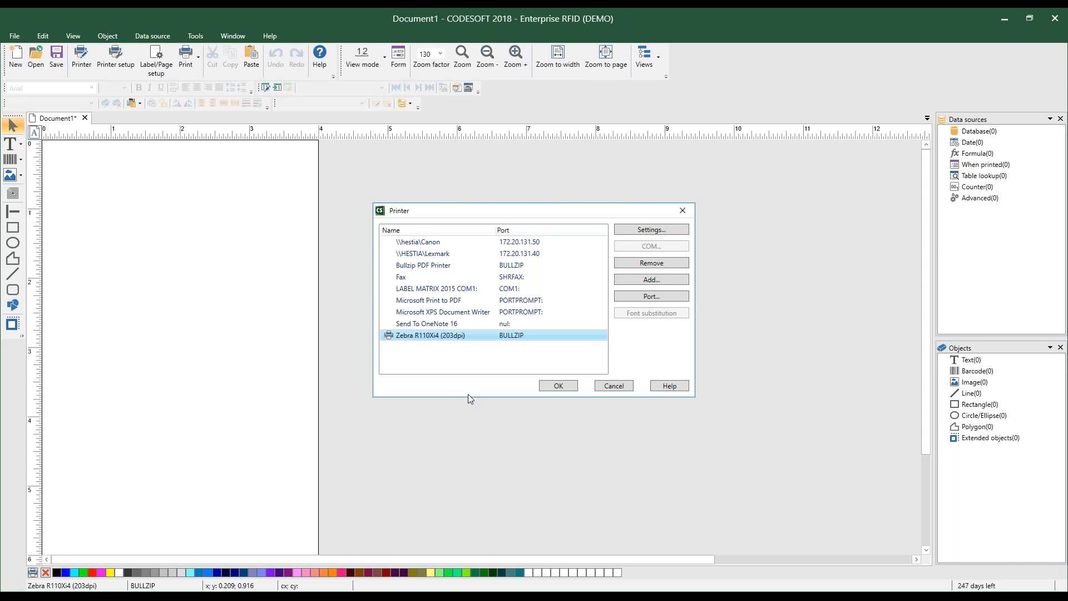
# Look through the options for adding a printer model and changing the printer port, then leave the printer selection without changes
pyautogui.click(673, 280)
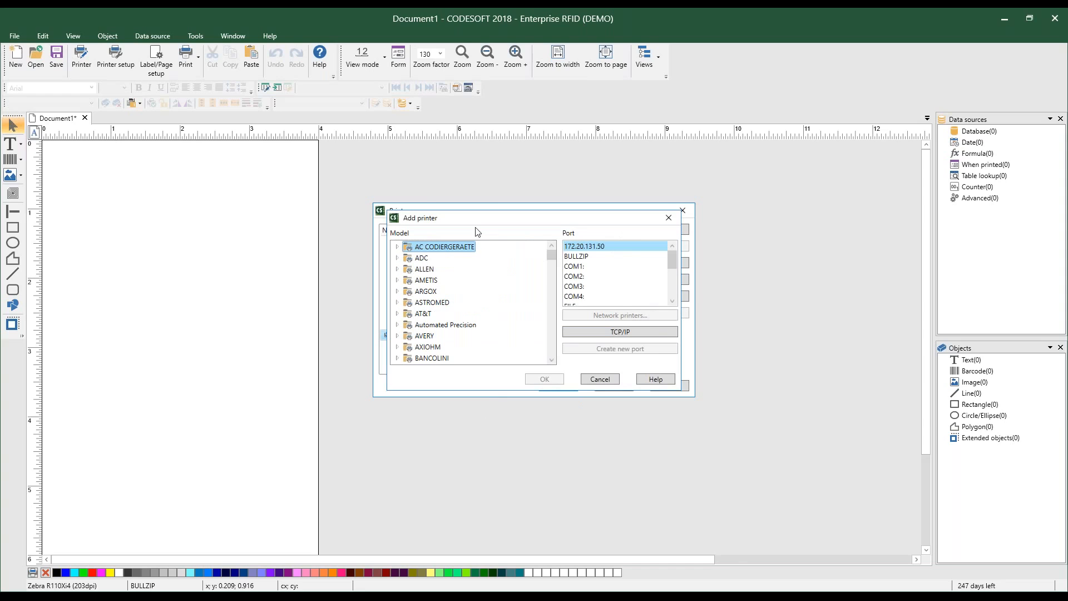
pyautogui.moveTo(476, 218); pyautogui.dragTo(474, 167)
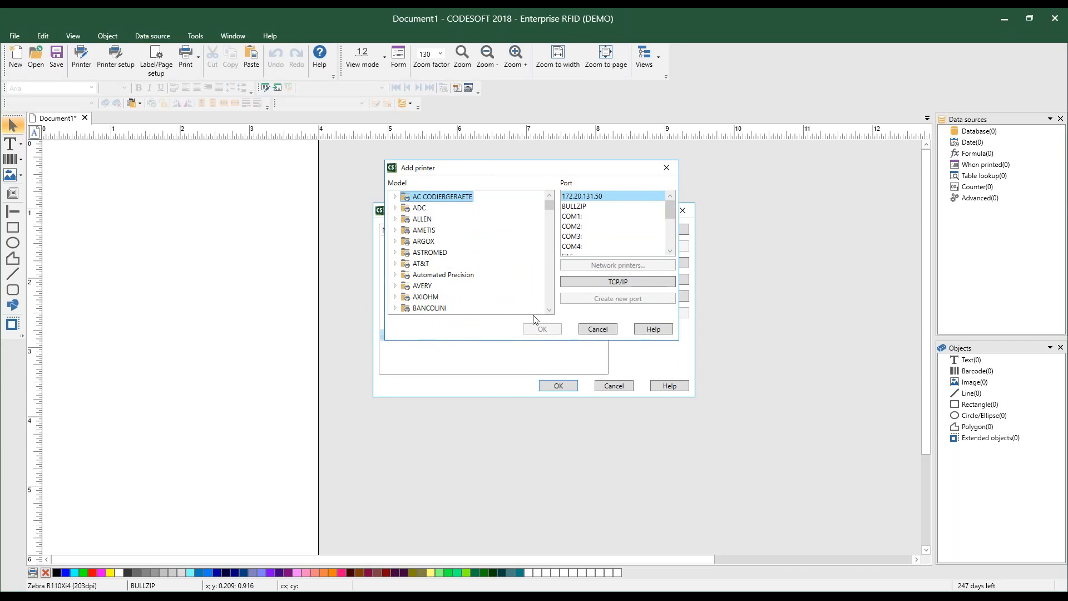
pyautogui.click(597, 328)
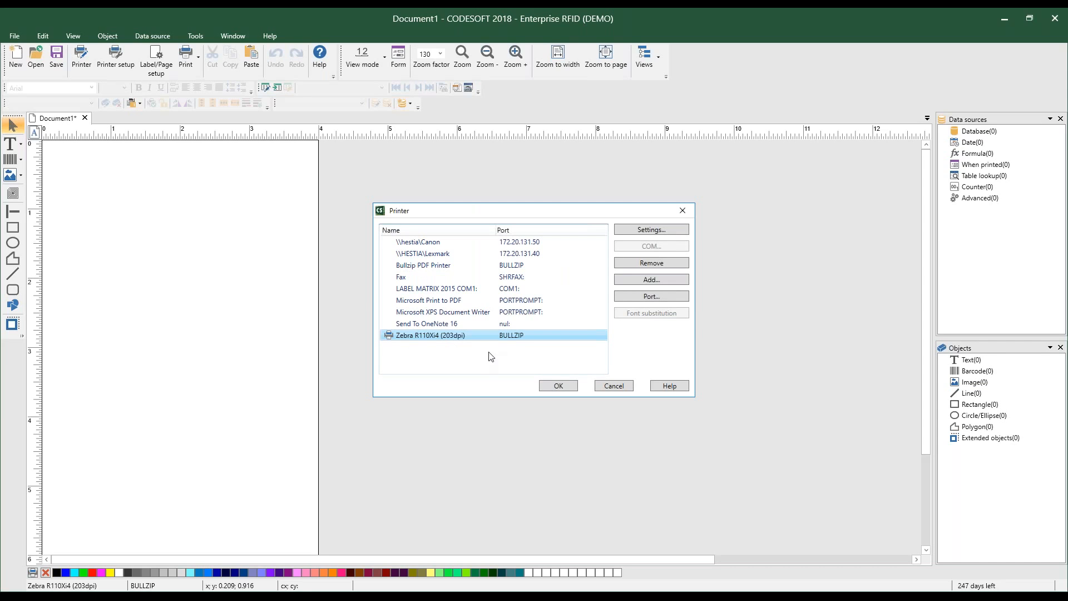
pyautogui.click(627, 297)
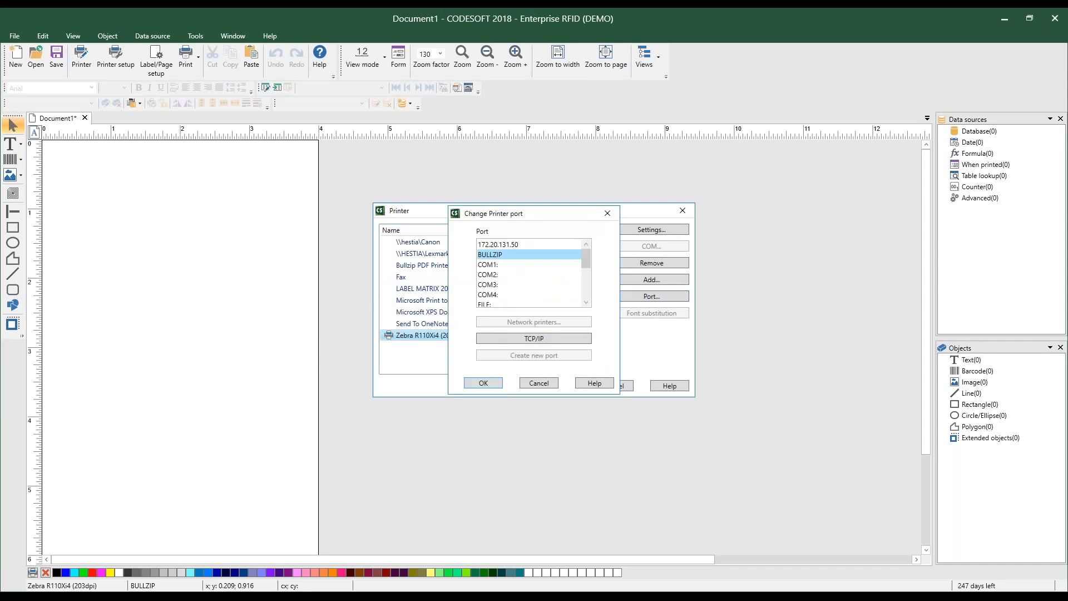
pyautogui.moveTo(516, 226); pyautogui.dragTo(510, 191)
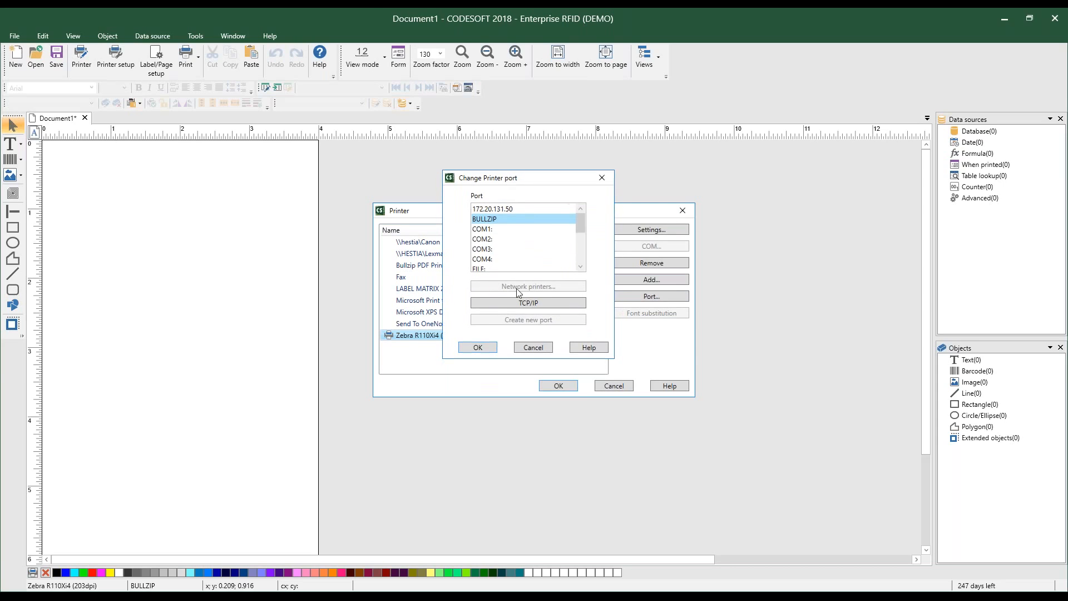
pyautogui.click(540, 352)
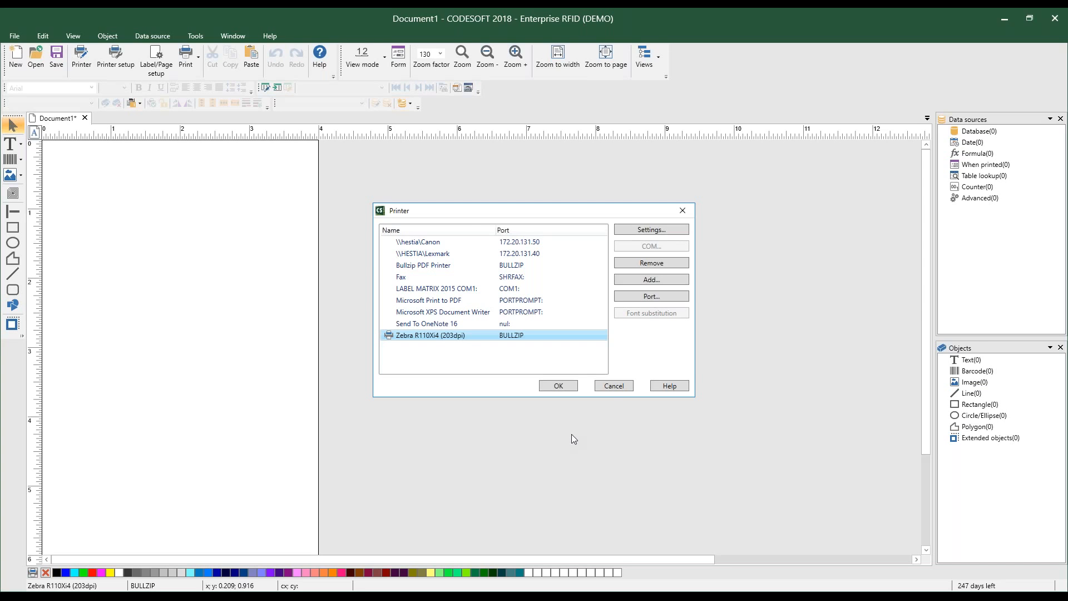
pyautogui.click(608, 383)
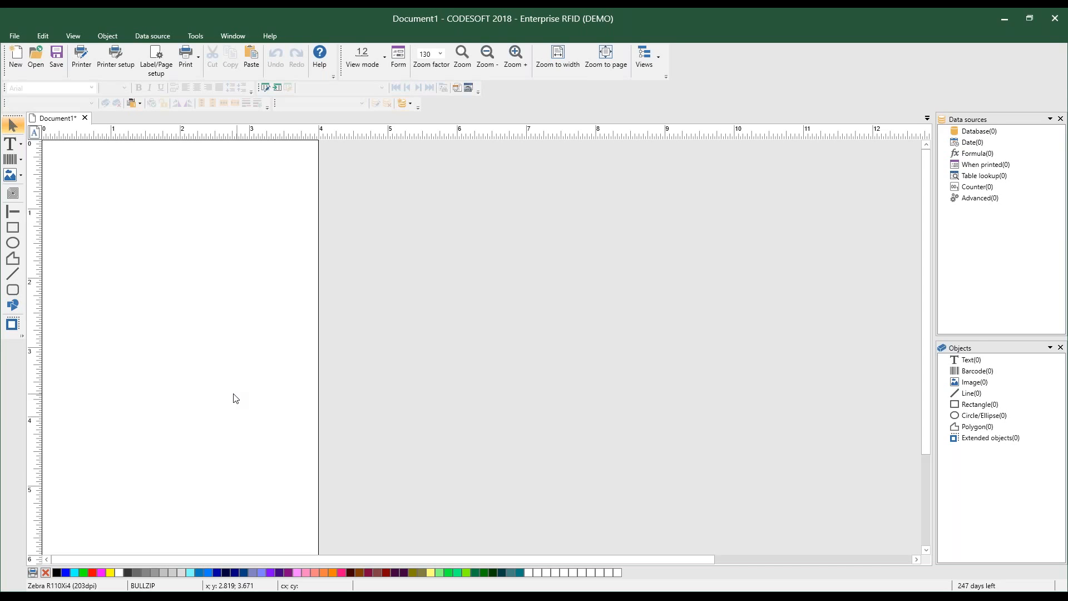
# Examine the stock, label, page and margins settings in the label/page setup, then leave it without changes
pyautogui.rightClick(189, 412)
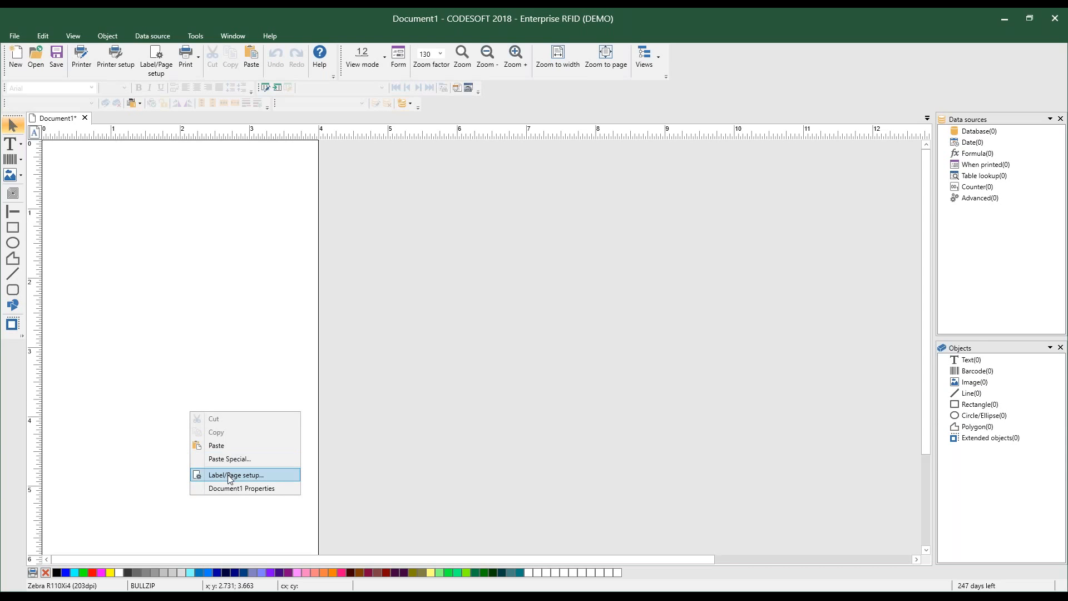
pyautogui.click(14, 36)
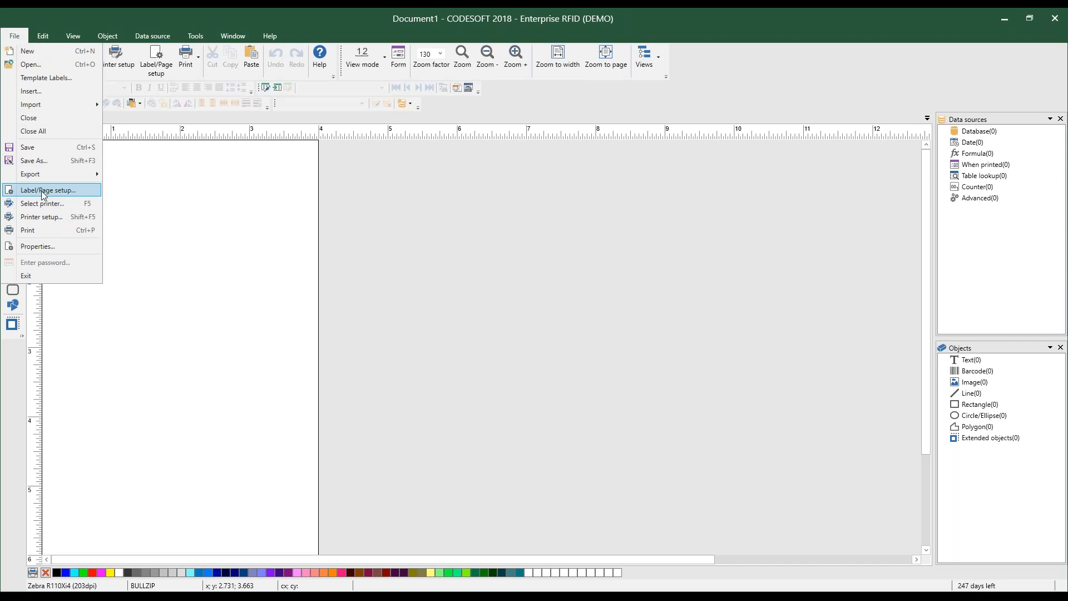
pyautogui.click(136, 231)
pyautogui.rightClick(137, 227)
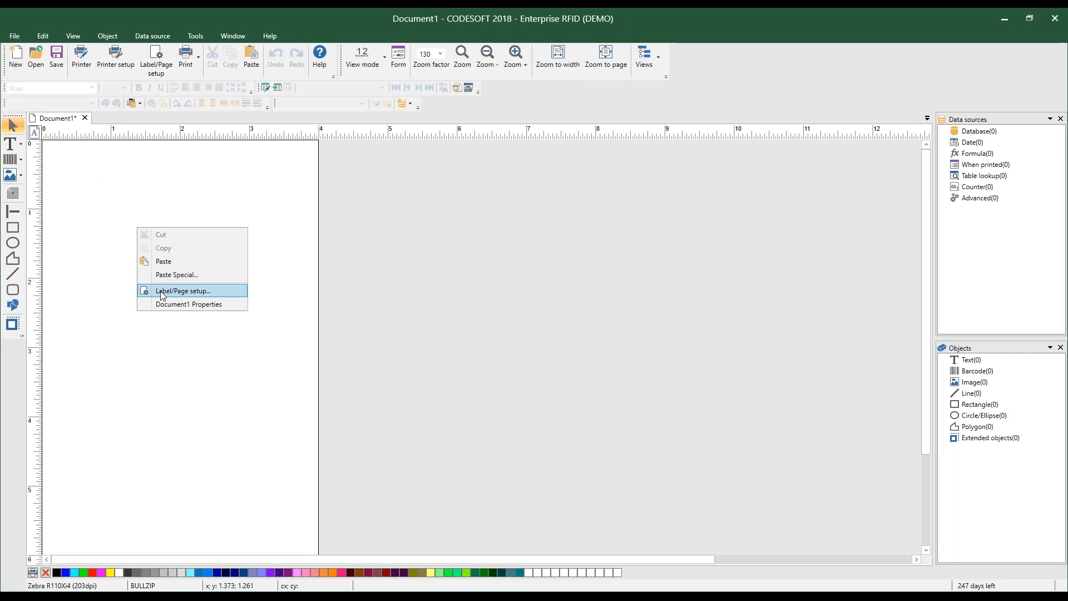
pyautogui.click(163, 294)
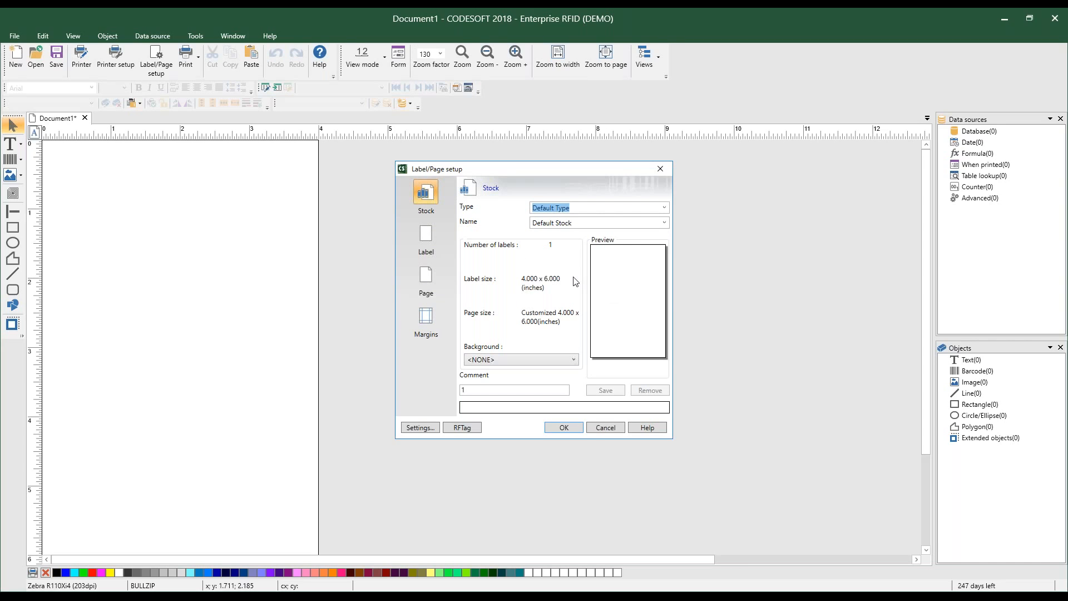
pyautogui.click(423, 240)
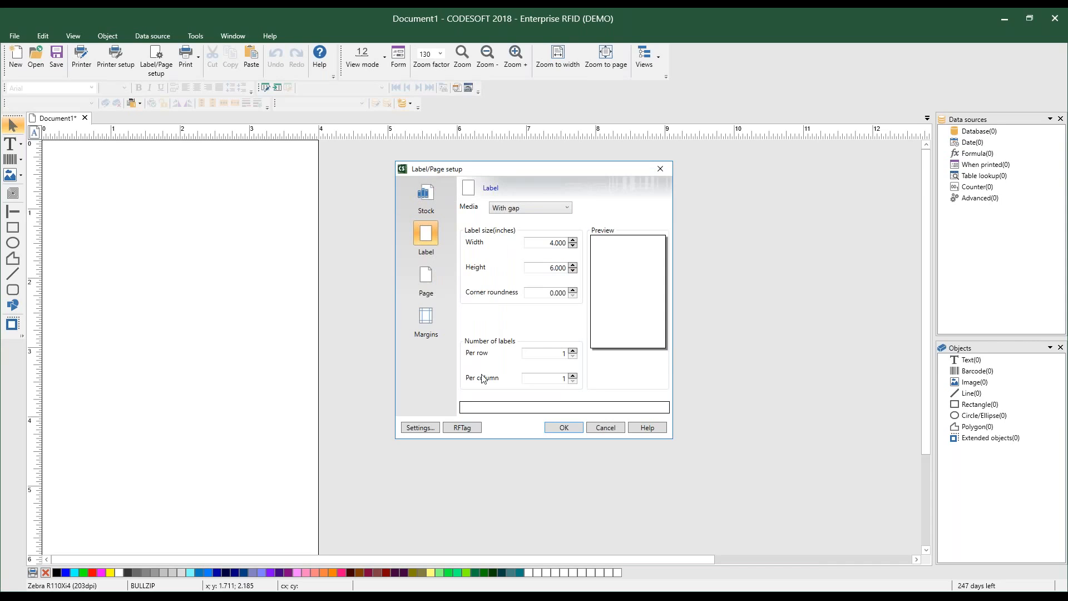
pyautogui.click(426, 275)
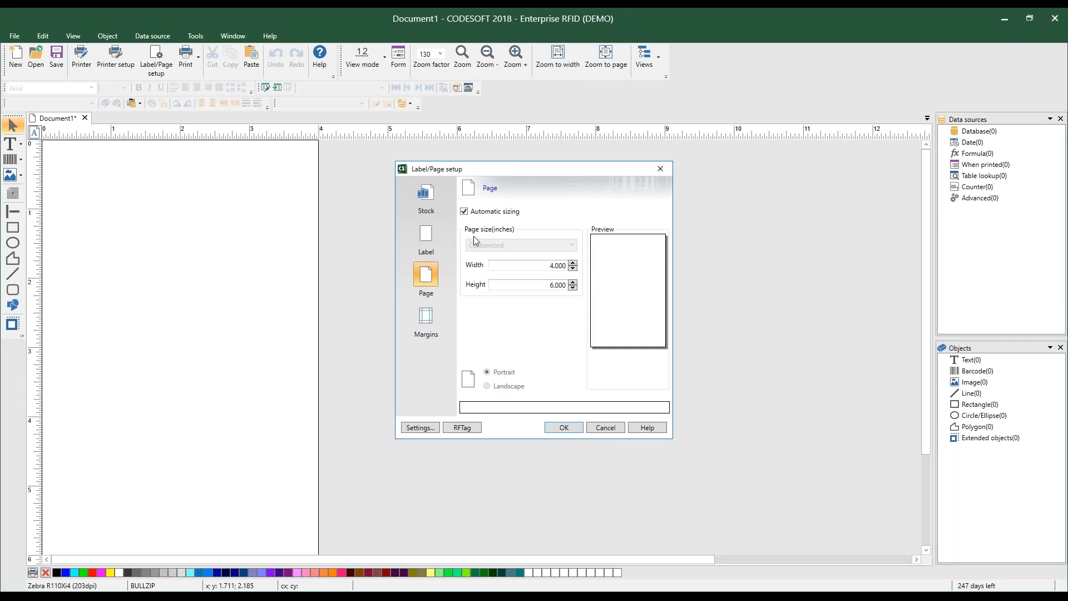
pyautogui.click(426, 315)
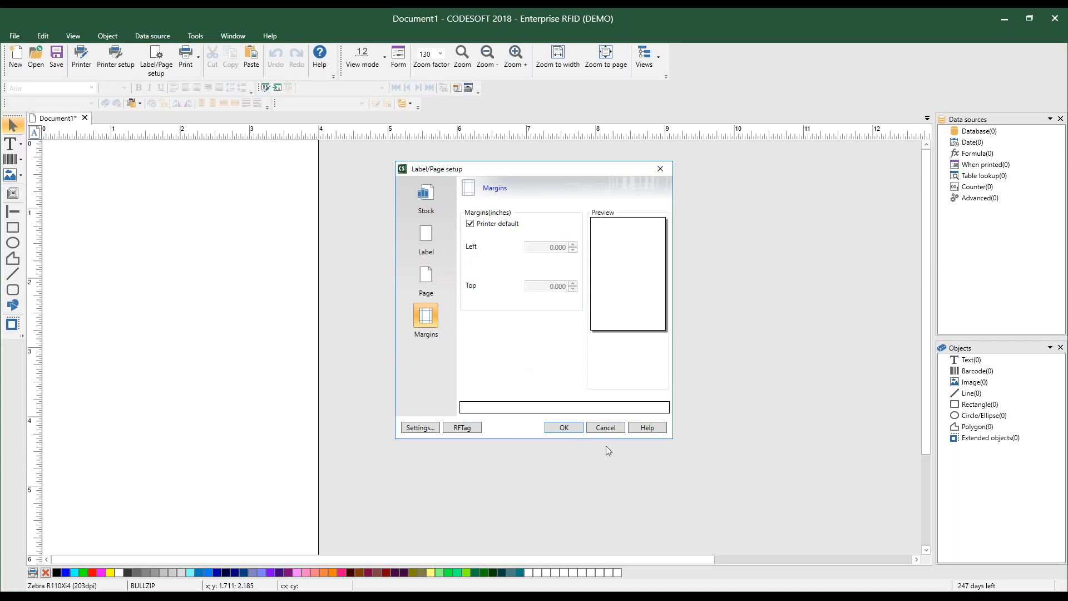
pyautogui.click(606, 427)
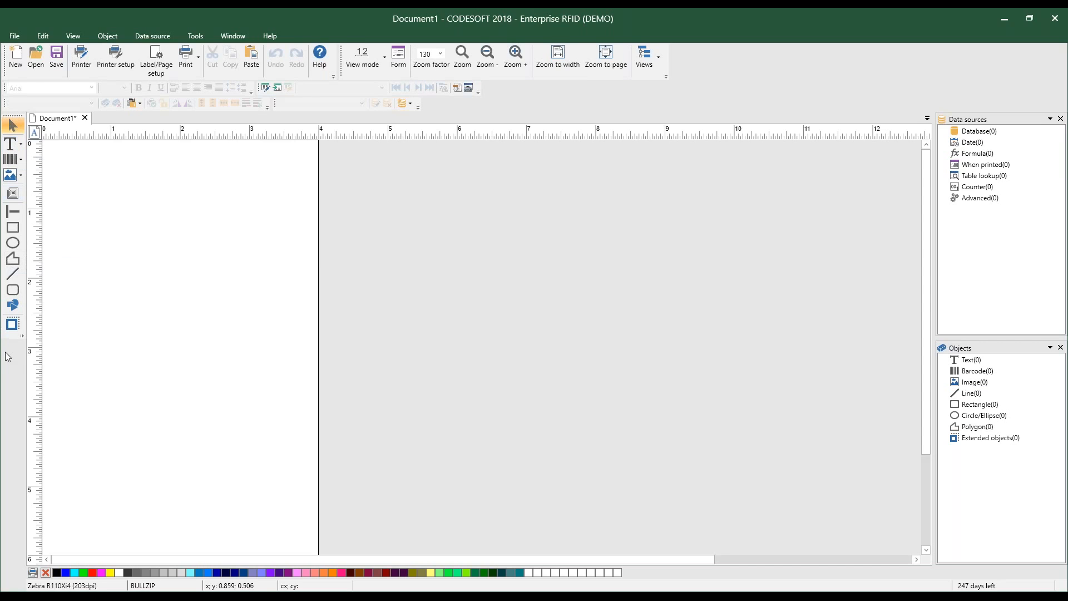
# Place a new text object near the label's upper edge with the fixed content "Hello World!"
pyautogui.click(11, 146)
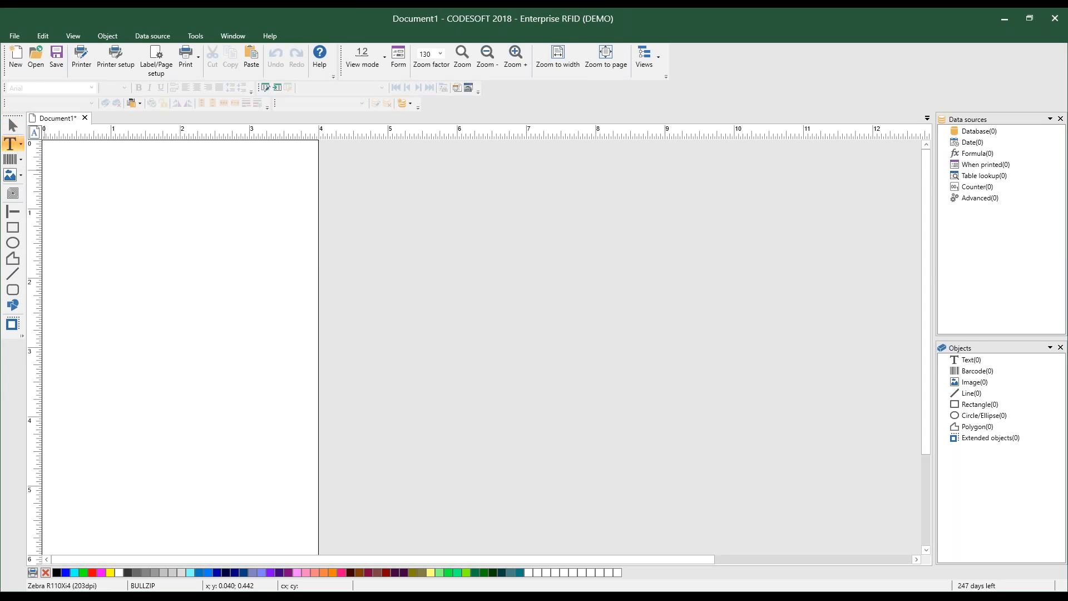
pyautogui.click(78, 187)
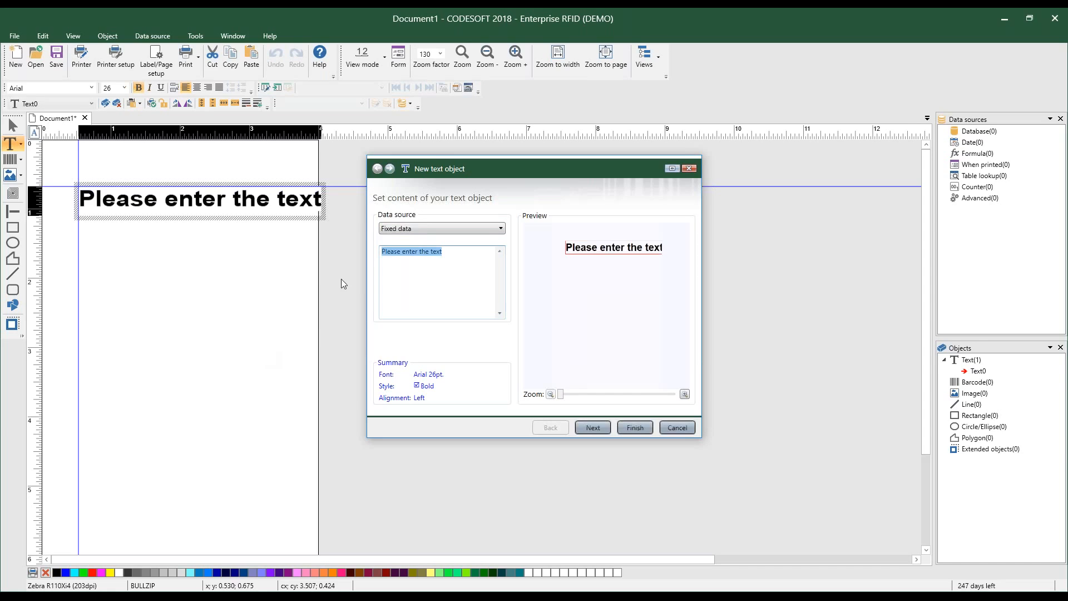
pyautogui.click(459, 267)
pyautogui.hotkey('ctrl', 'a')
pyautogui.write('Hello World')
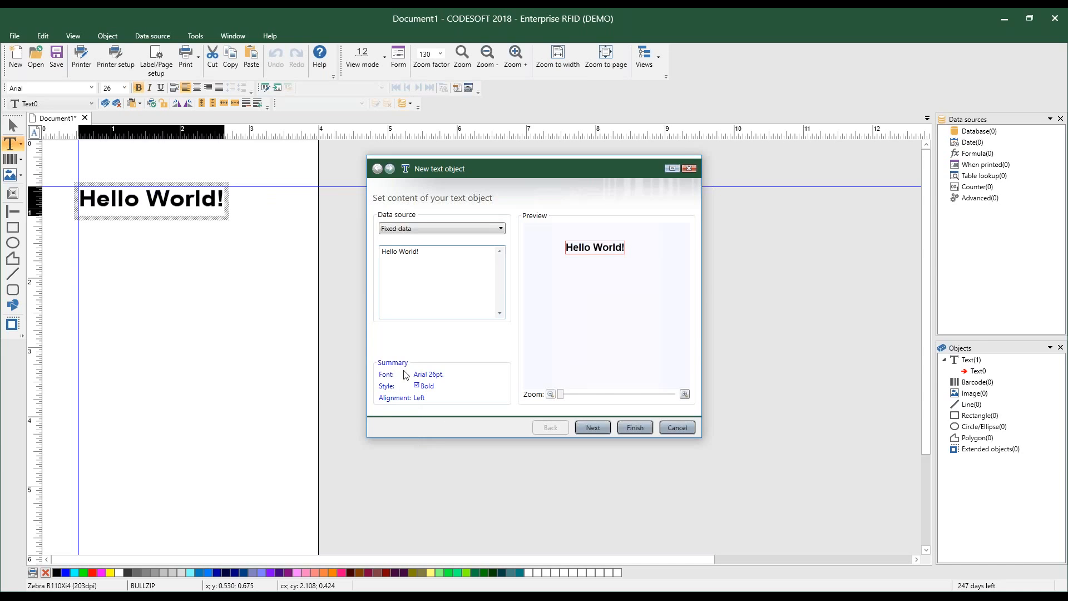
# Examine the available graphic and printer fonts in the text object's font properties
pyautogui.click(593, 427)
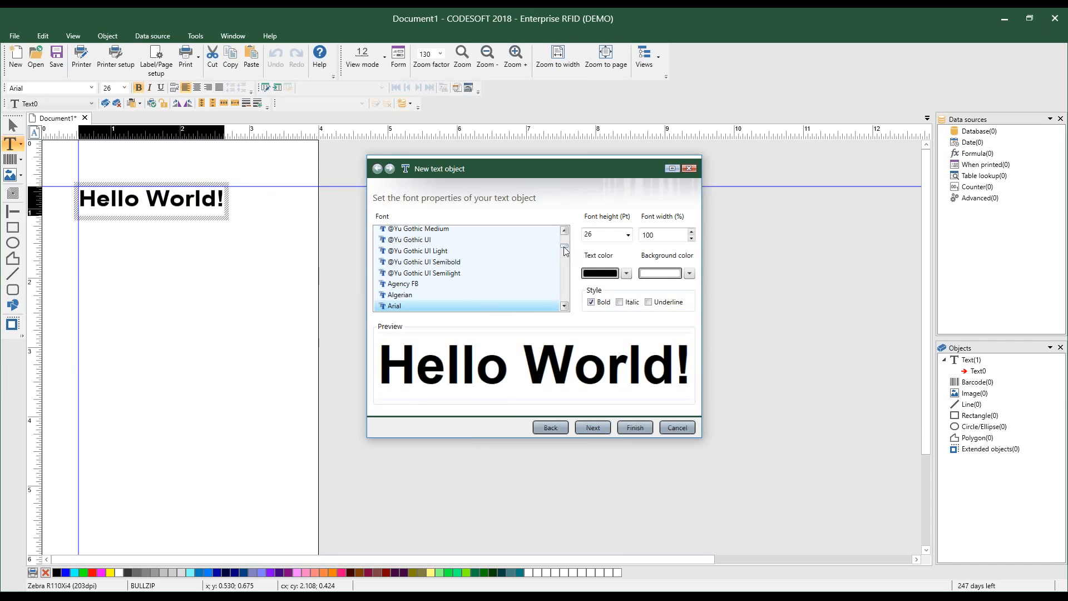
pyautogui.moveTo(564, 247); pyautogui.dragTo(564, 233)
pyautogui.click(380, 233)
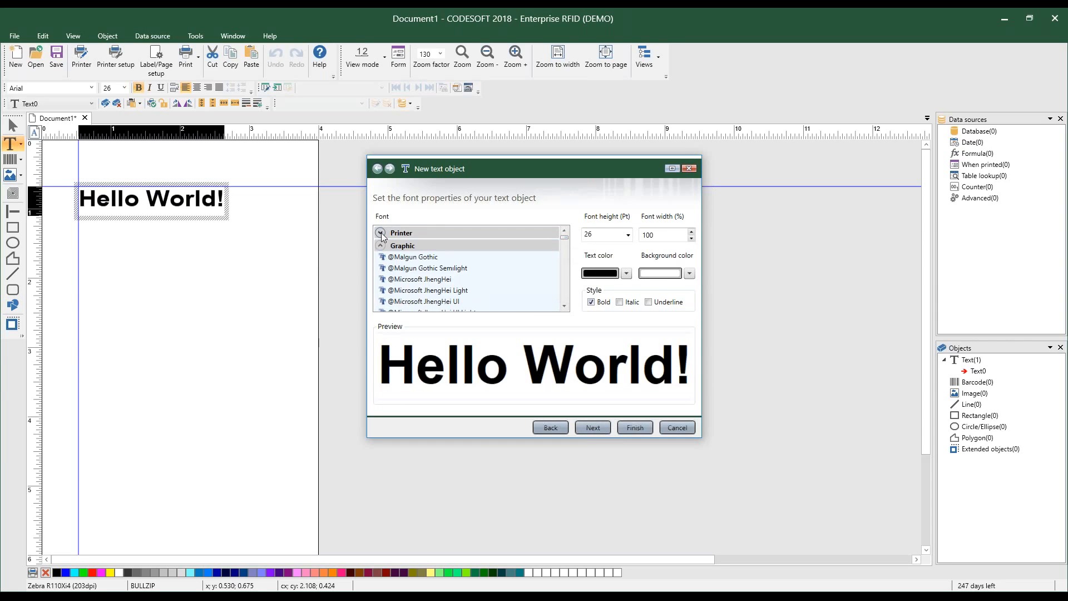
pyautogui.click(381, 246)
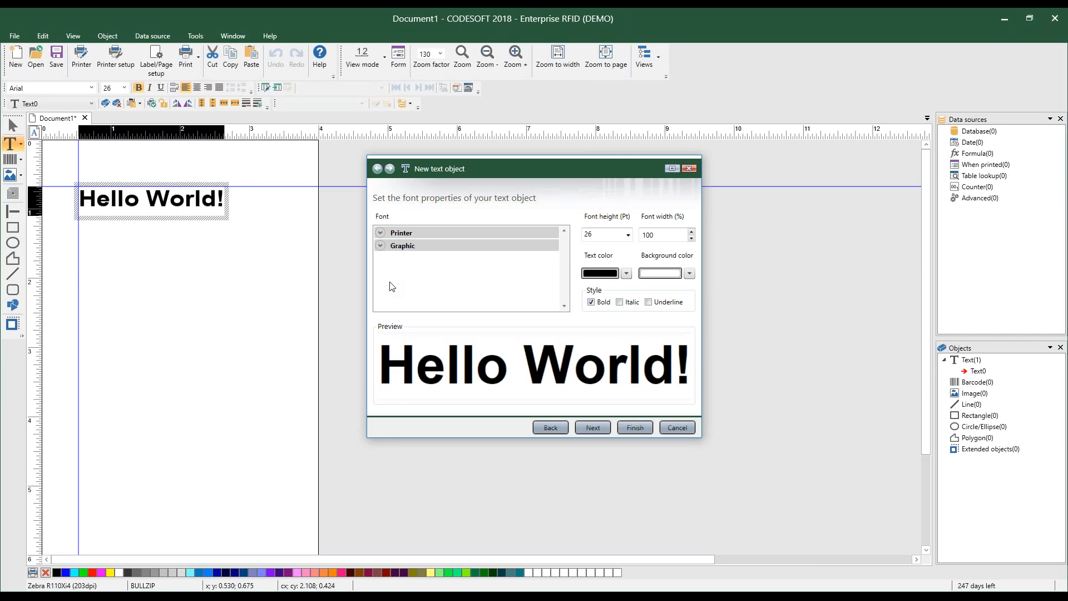
pyautogui.click(381, 246)
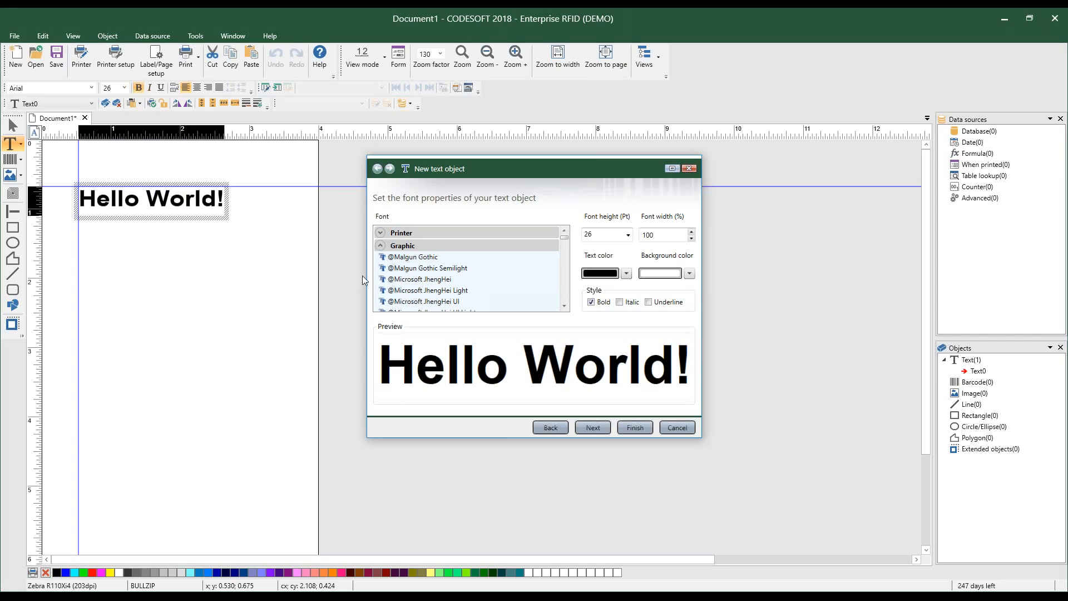
pyautogui.click(380, 245)
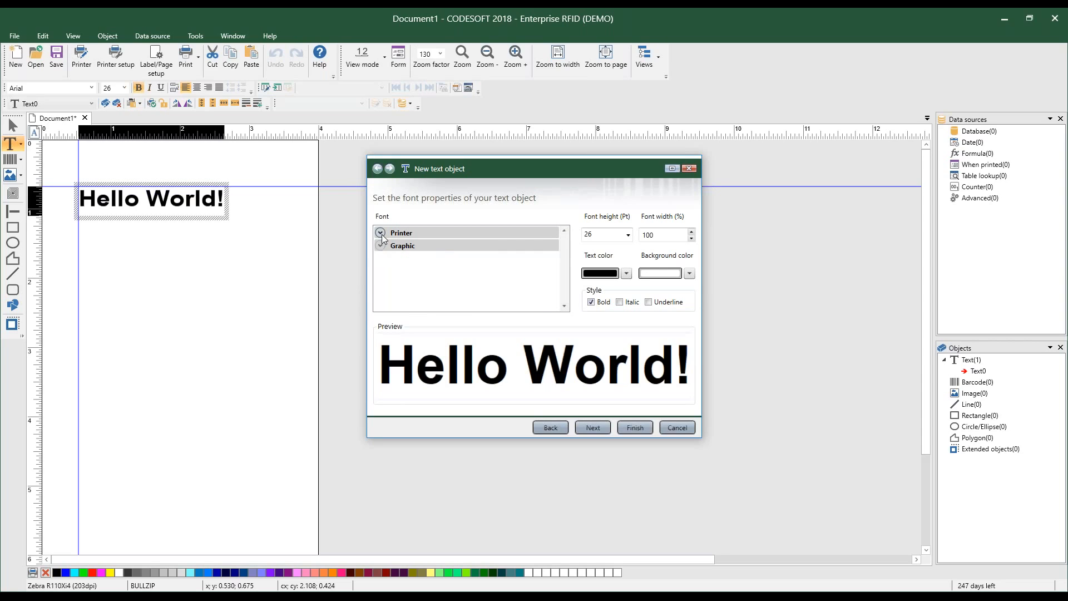
pyautogui.click(382, 233)
pyautogui.moveTo(563, 258); pyautogui.dragTo(549, 280)
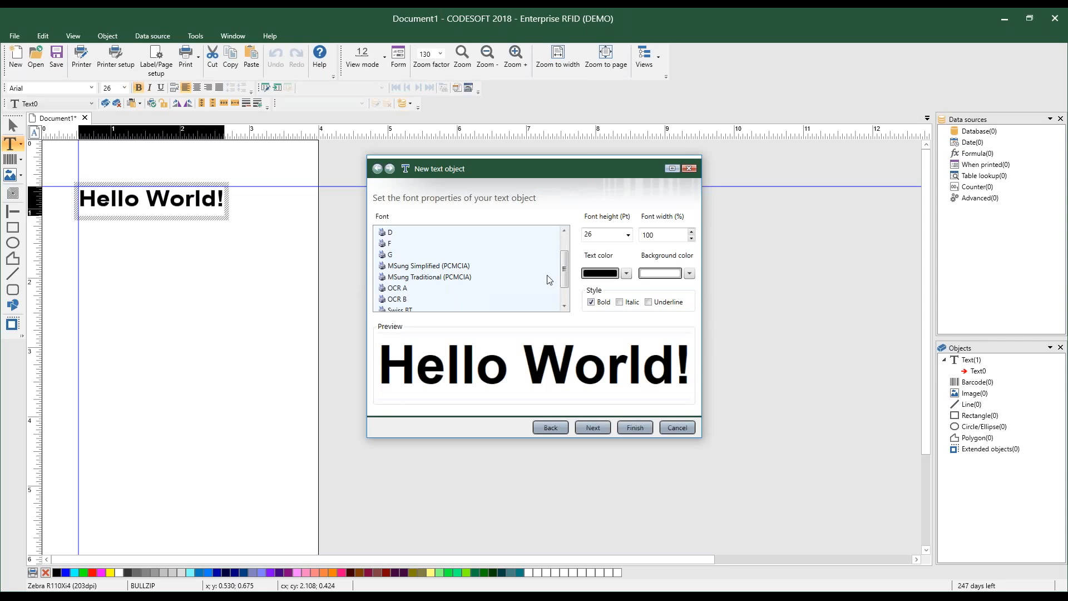
pyautogui.click(566, 249)
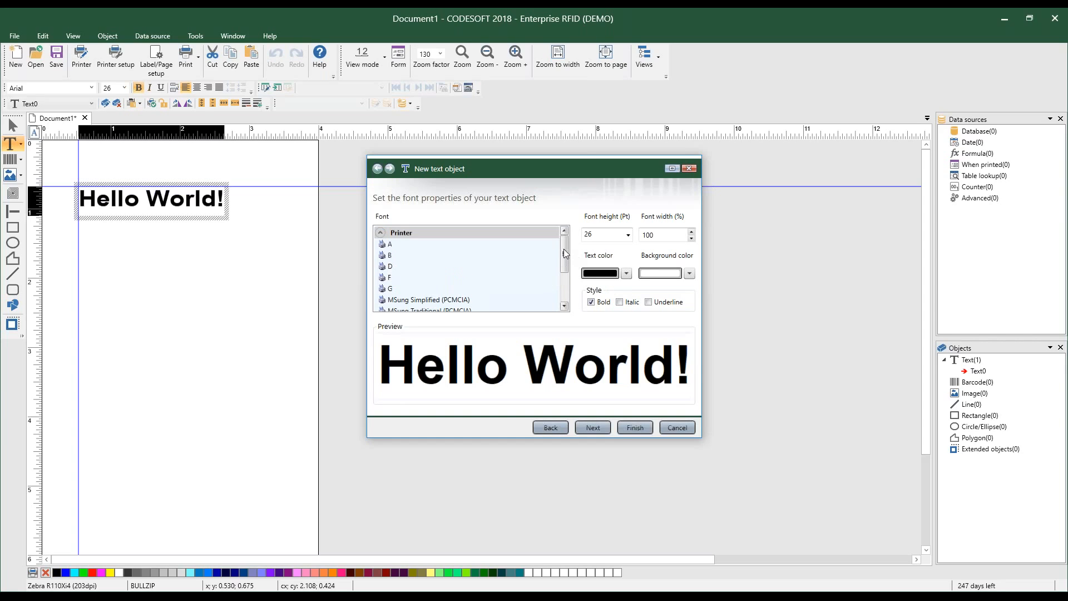
pyautogui.click(380, 232)
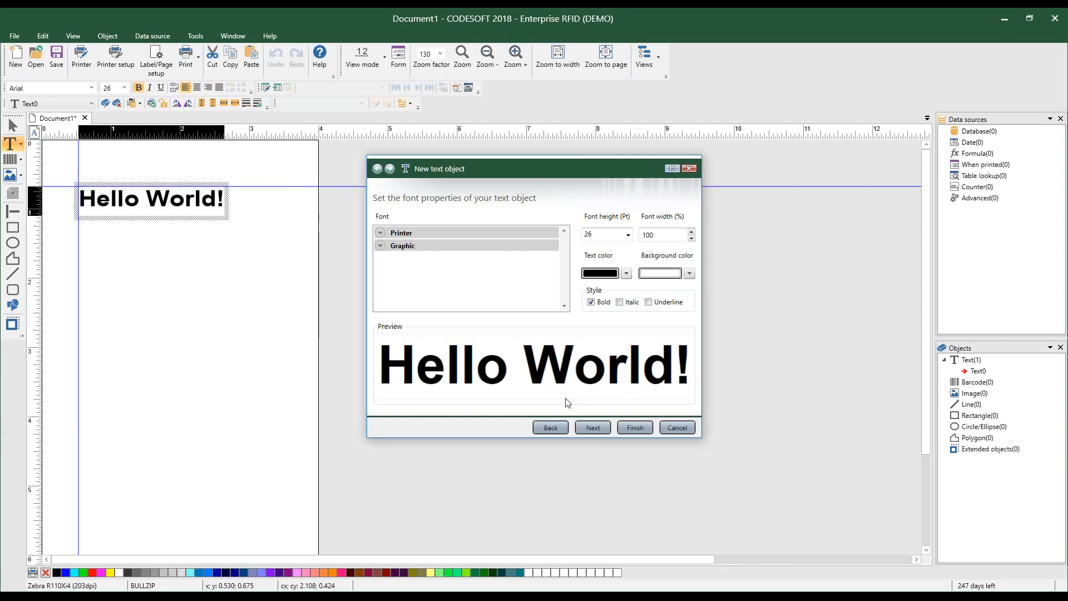
# Position the text object at X 1.000 in and Y 1.000 in and finish creating it
pyautogui.click(588, 427)
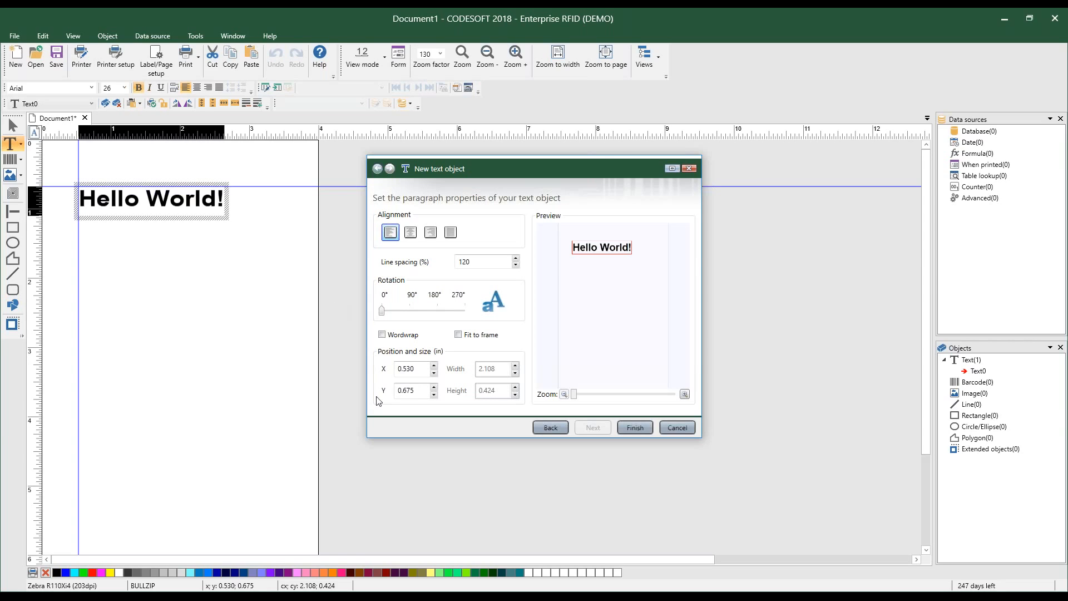
pyautogui.doubleClick(420, 368)
pyautogui.write('1')
pyautogui.press('Tab')
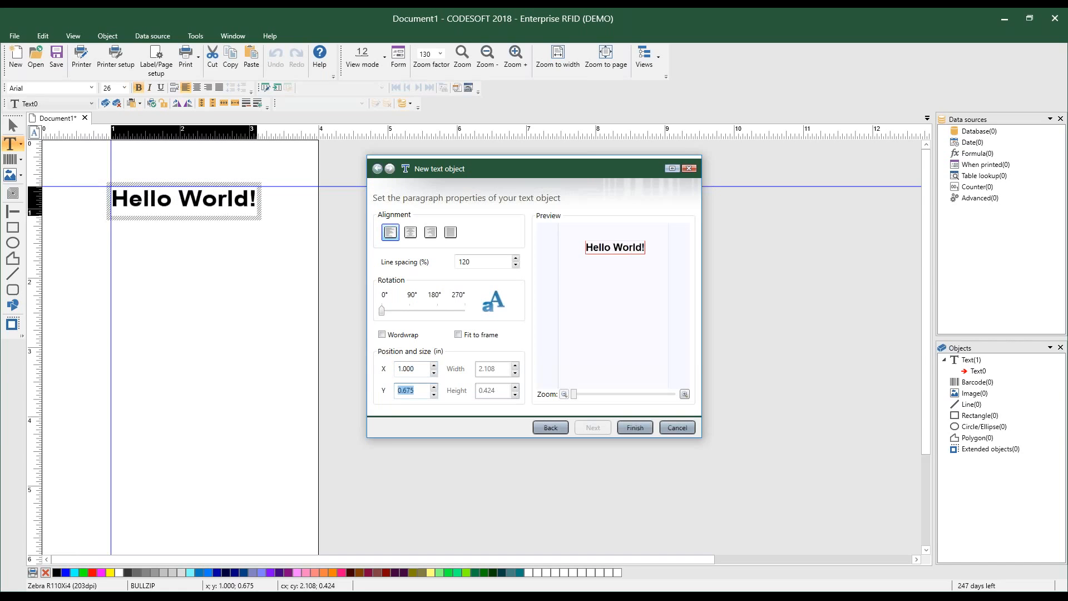
pyautogui.write('1')
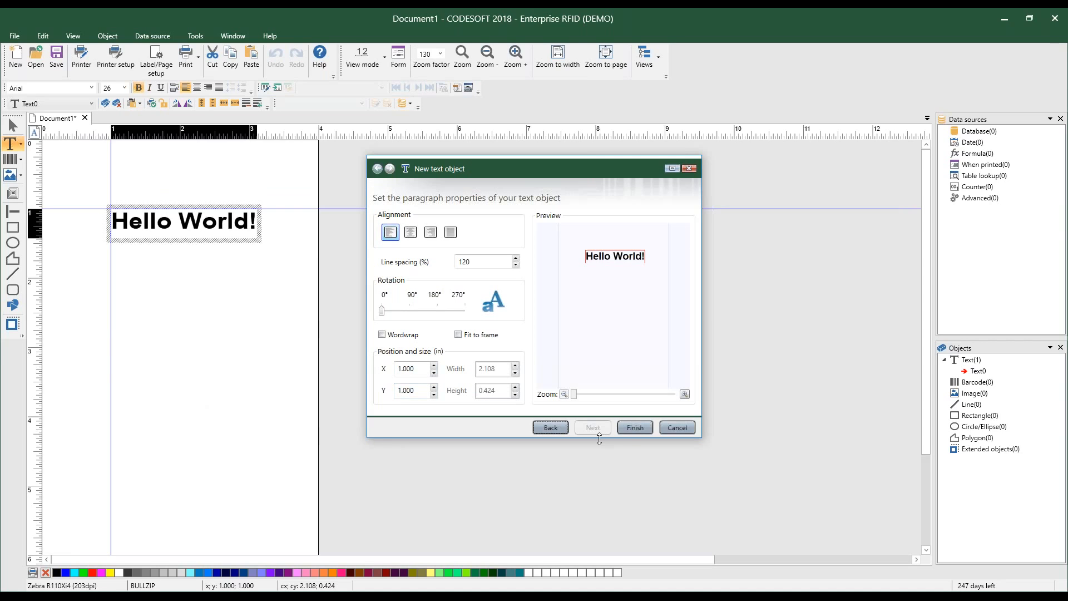
pyautogui.click(632, 429)
# Move the "Hello World!" text toward the label's upper-left corner, to about X 0.31 in and Y 0.25 in, and deselect it
pyautogui.moveTo(154, 235); pyautogui.dragTo(107, 195)
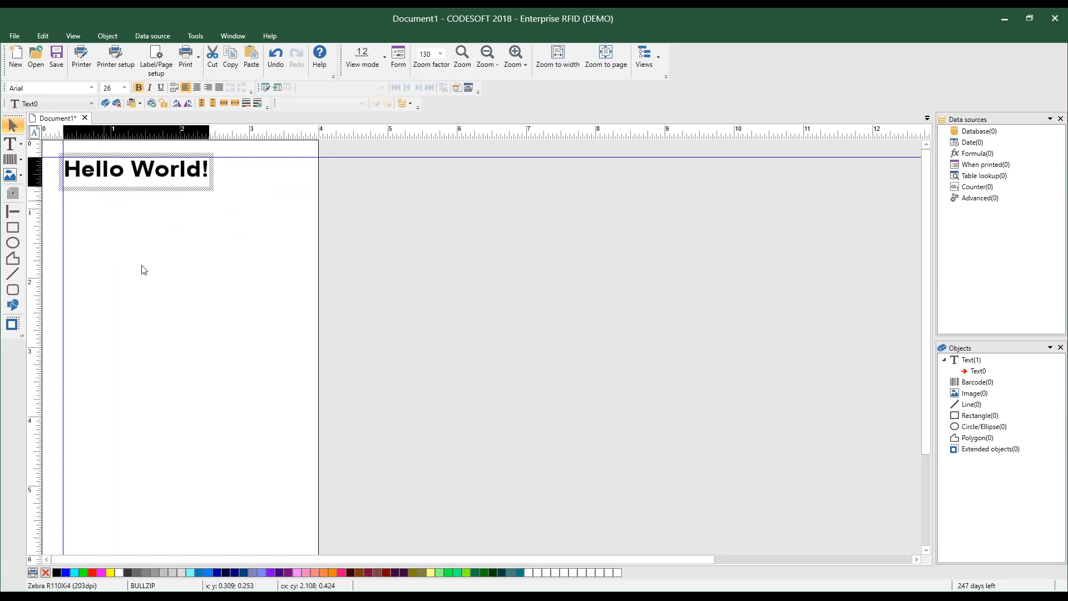
pyautogui.click(143, 270)
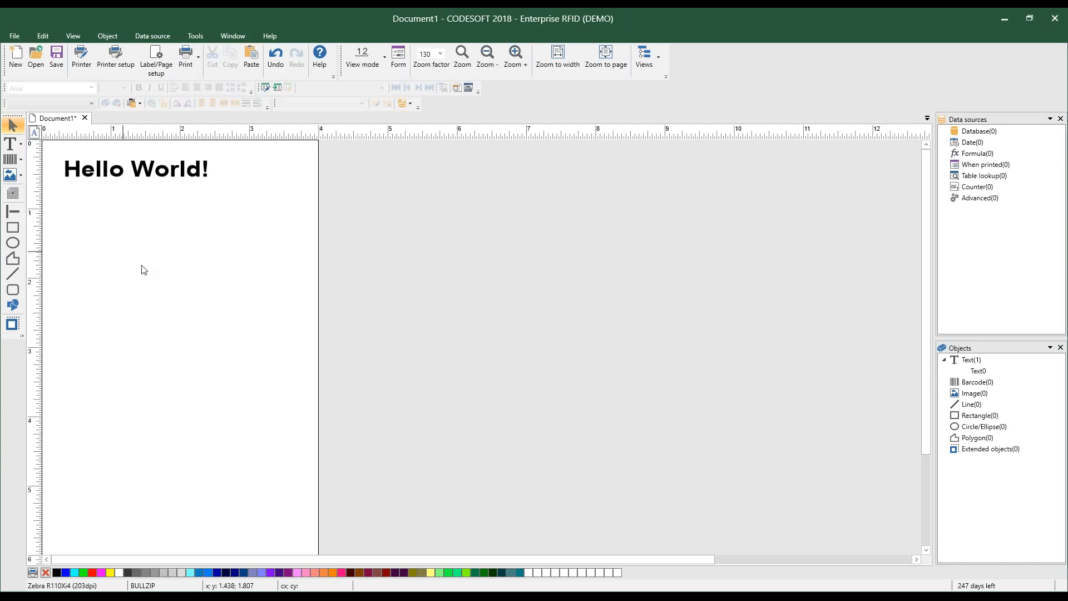
# Add a text object reading "testing" below "Hello World!", at about X 0.41 in and Y 0.96 in
pyautogui.click(11, 144)
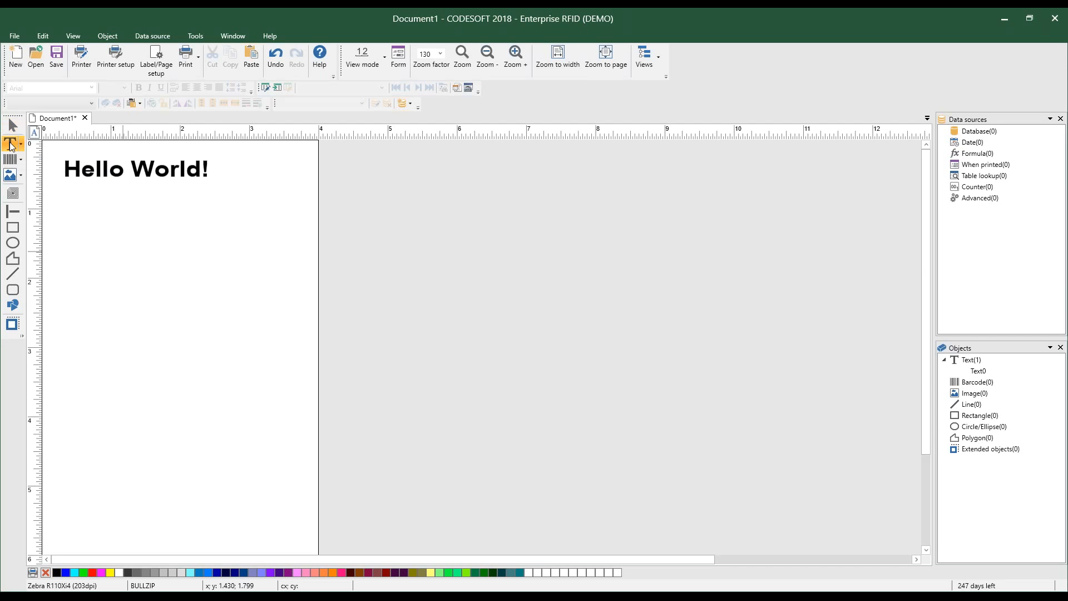
pyautogui.click(70, 206)
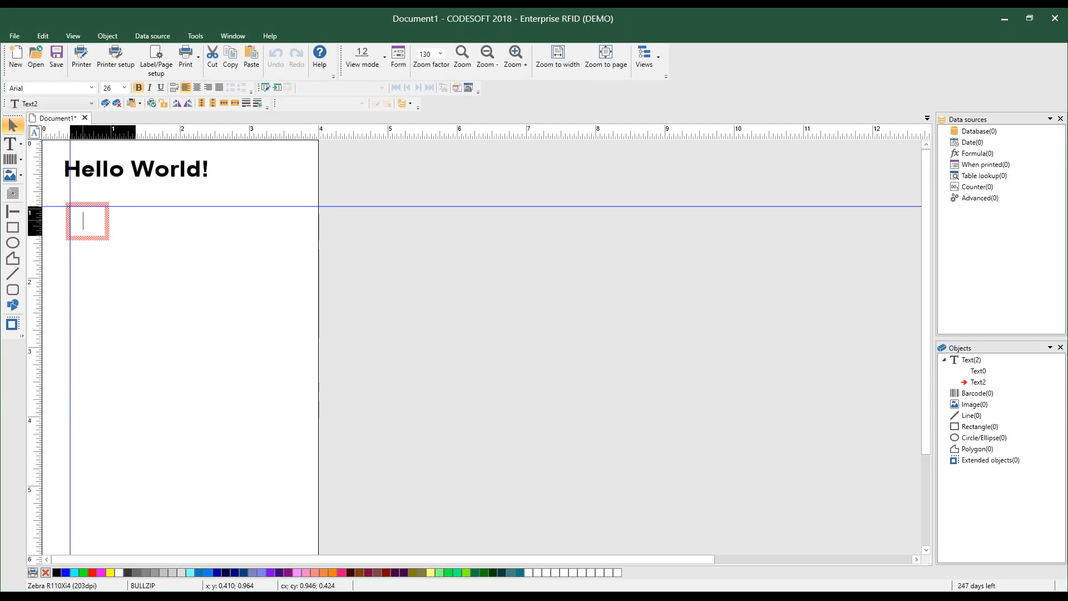
pyautogui.write('testing')
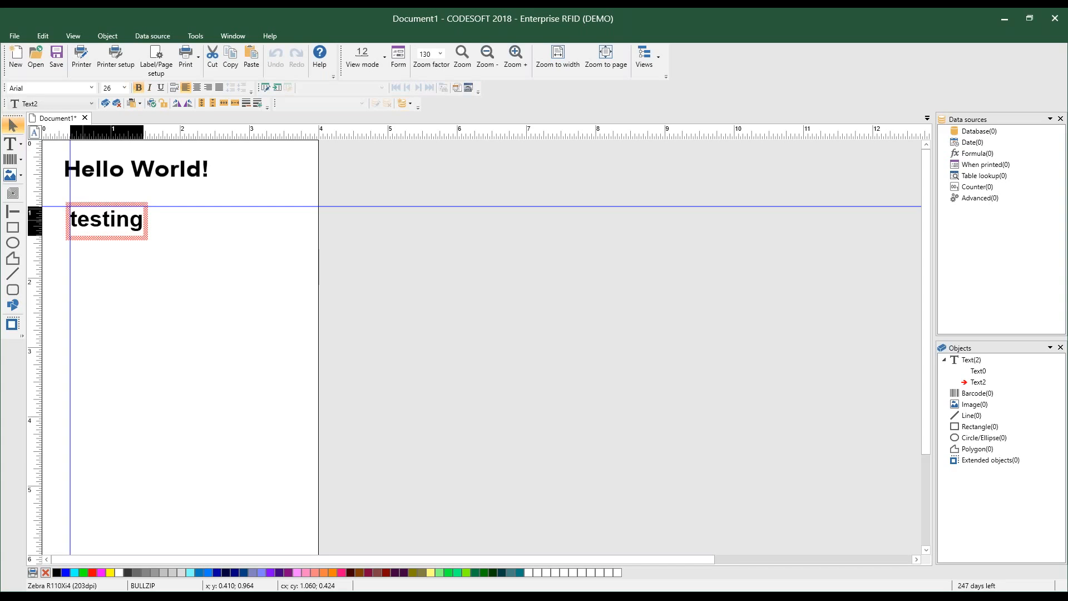
pyautogui.click(118, 259)
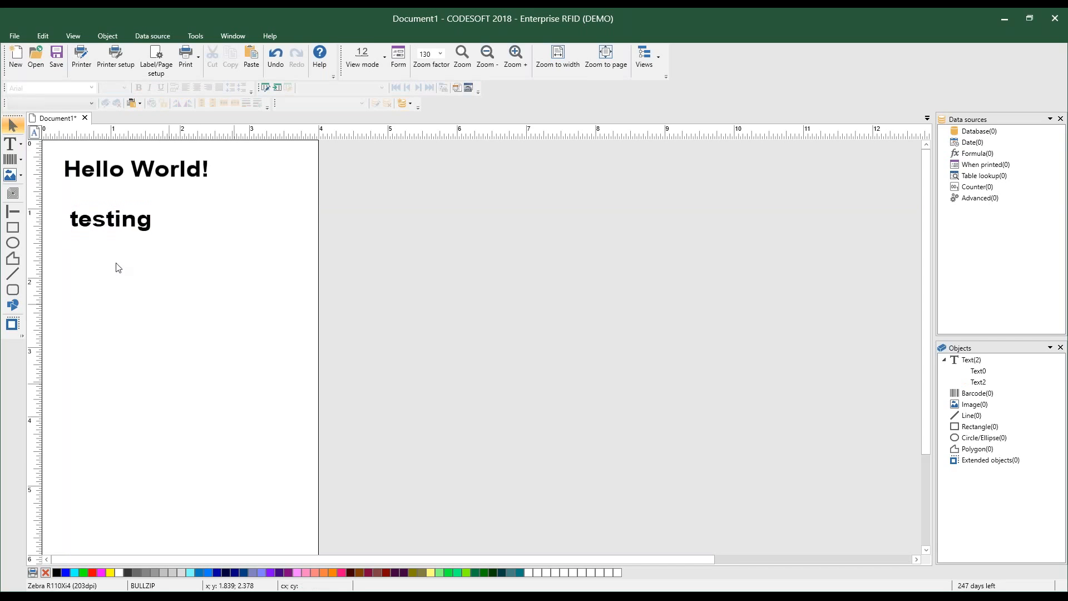
pyautogui.click(114, 220)
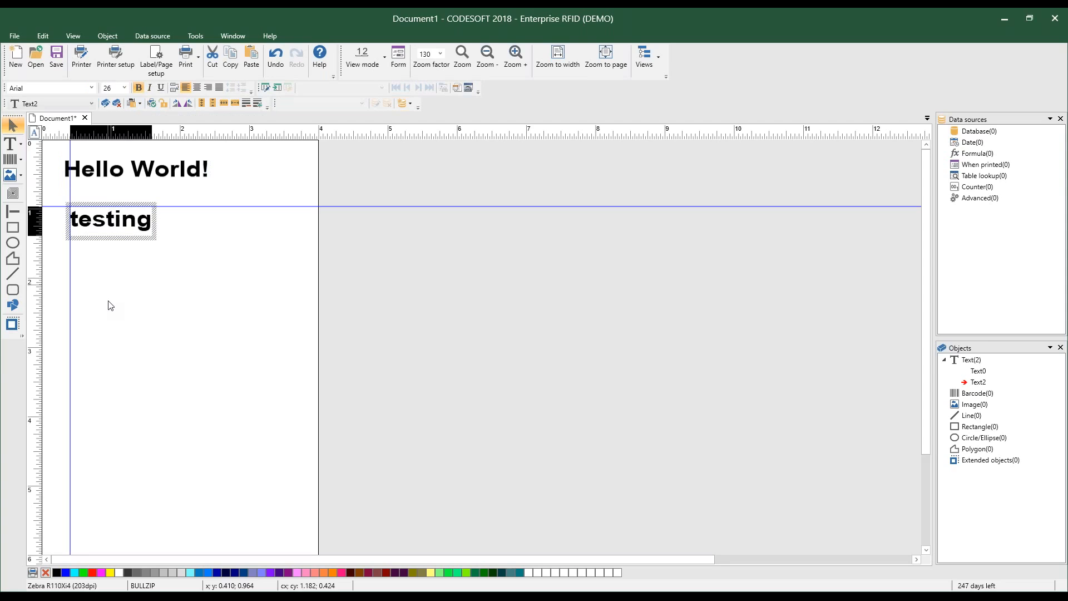
pyautogui.rightClick(108, 240)
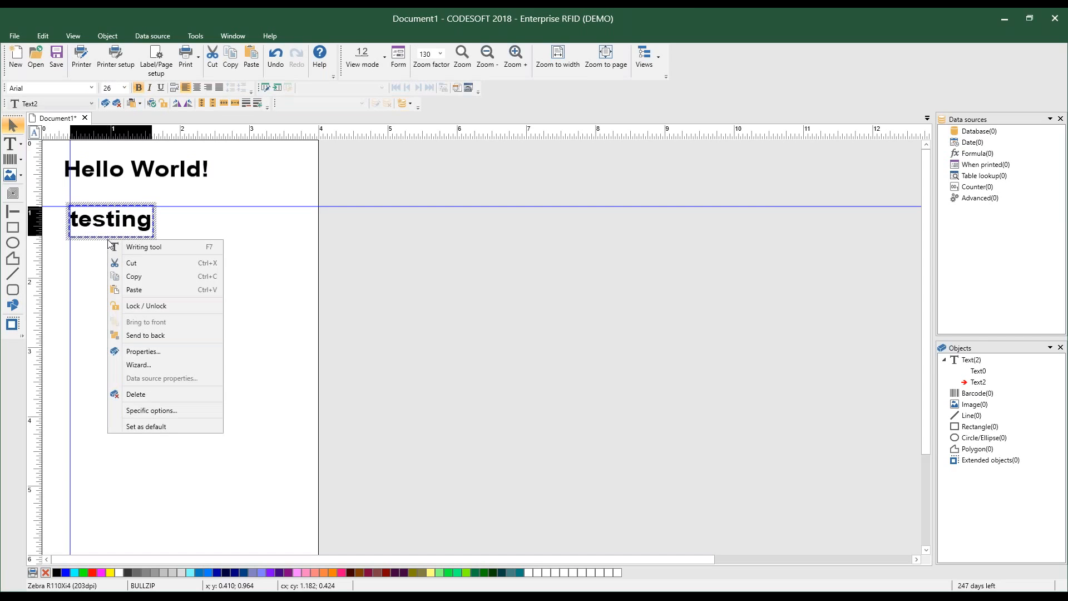
pyautogui.click(142, 450)
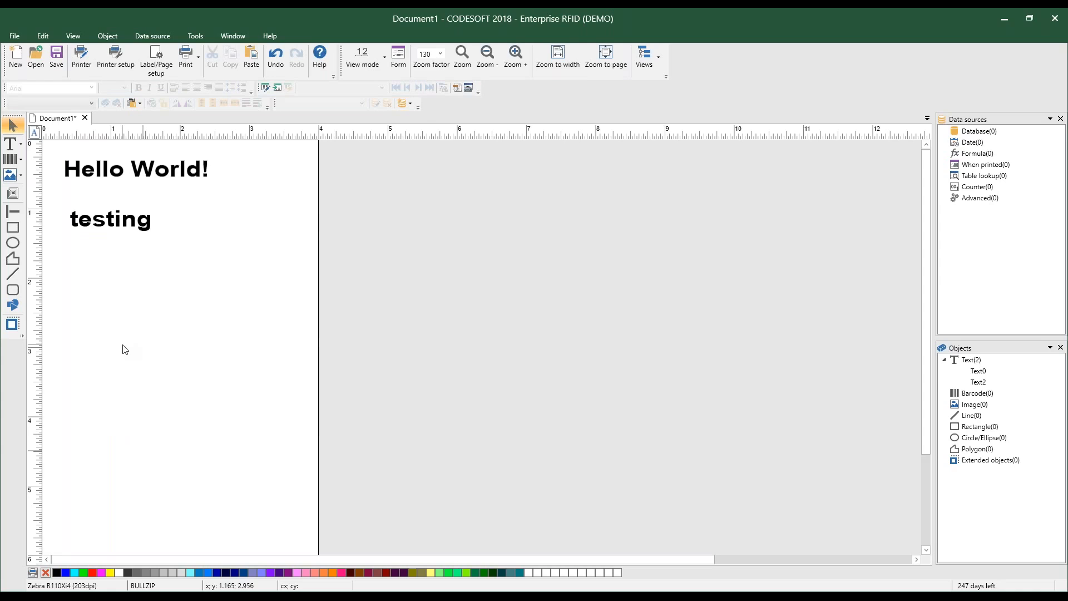
# Place a new barcode object below the "testing" text, at about X 0.47 in and Y 1.87 in
pyautogui.click(8, 161)
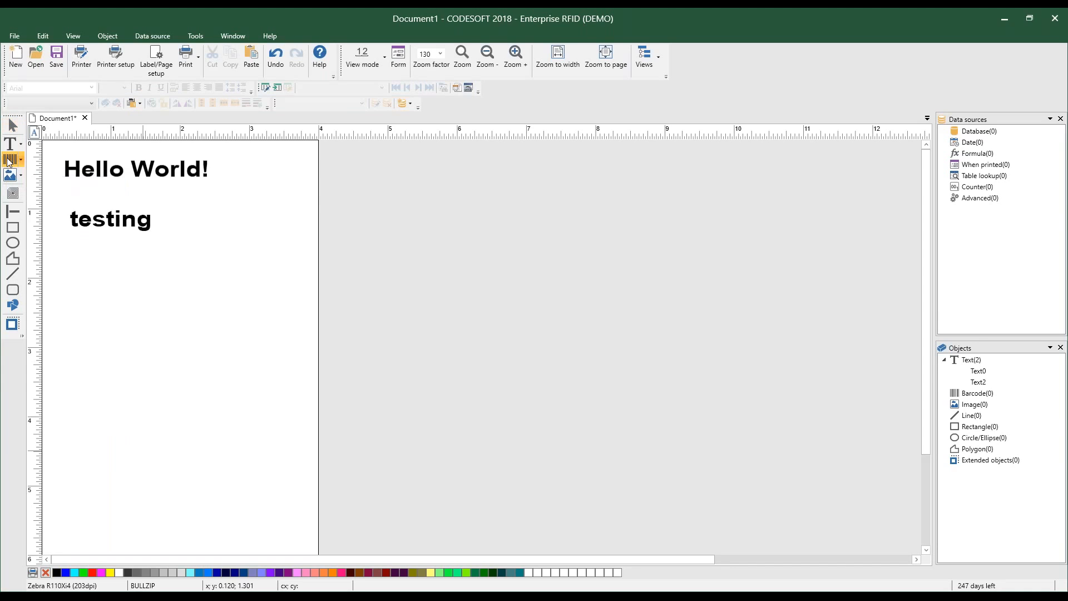
pyautogui.click(74, 269)
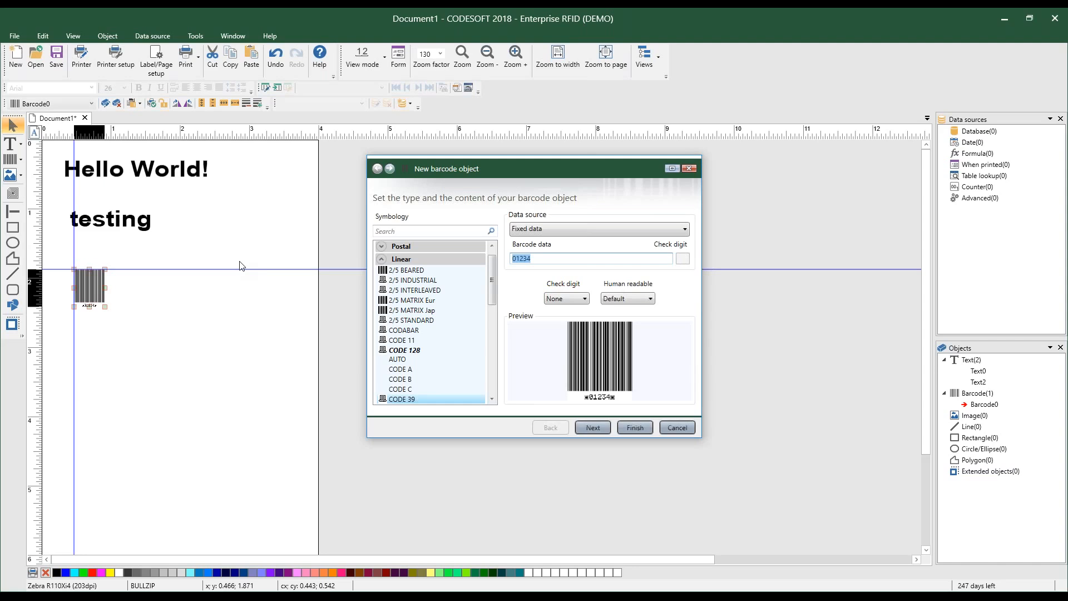
# Examine the symbology categories and the linear barcode types, and read the symbology information for Code 39
pyautogui.scroll(-4, 414, 269)
pyautogui.scroll(4, 414, 269)
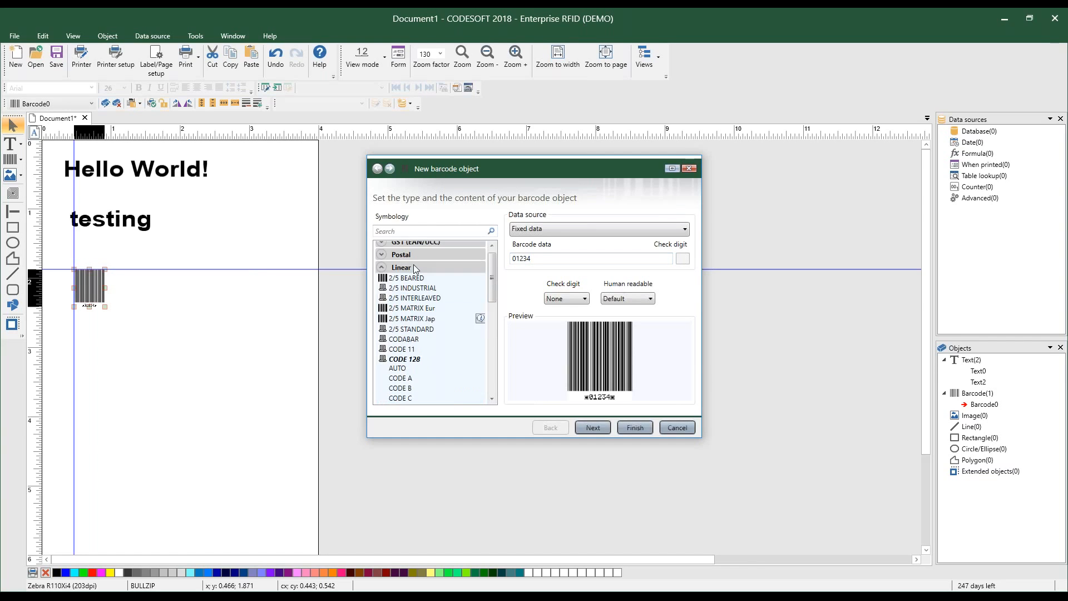
pyautogui.click(382, 267)
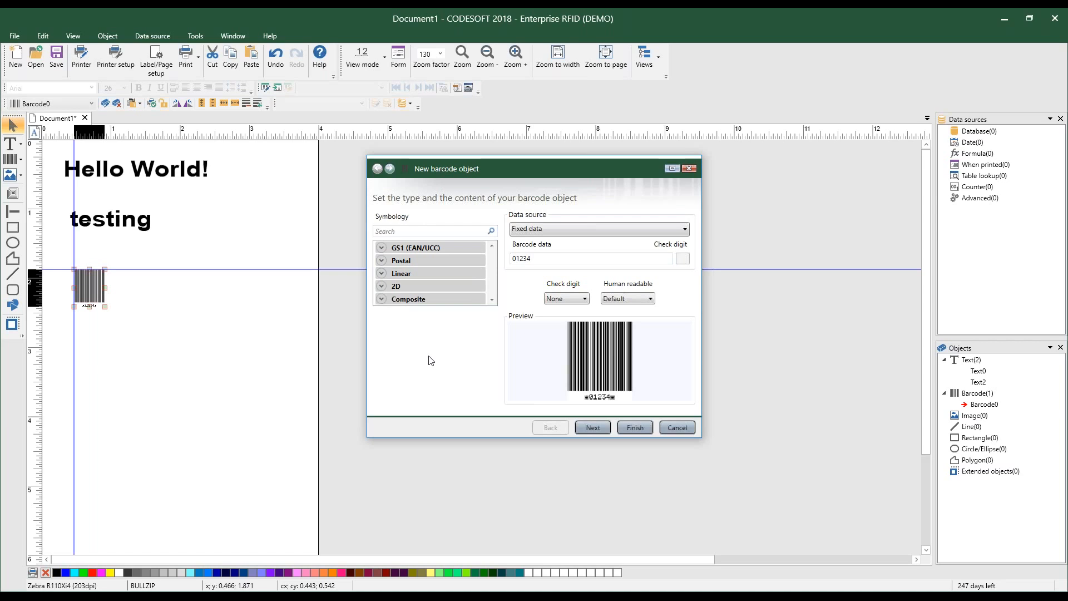
pyautogui.click(381, 273)
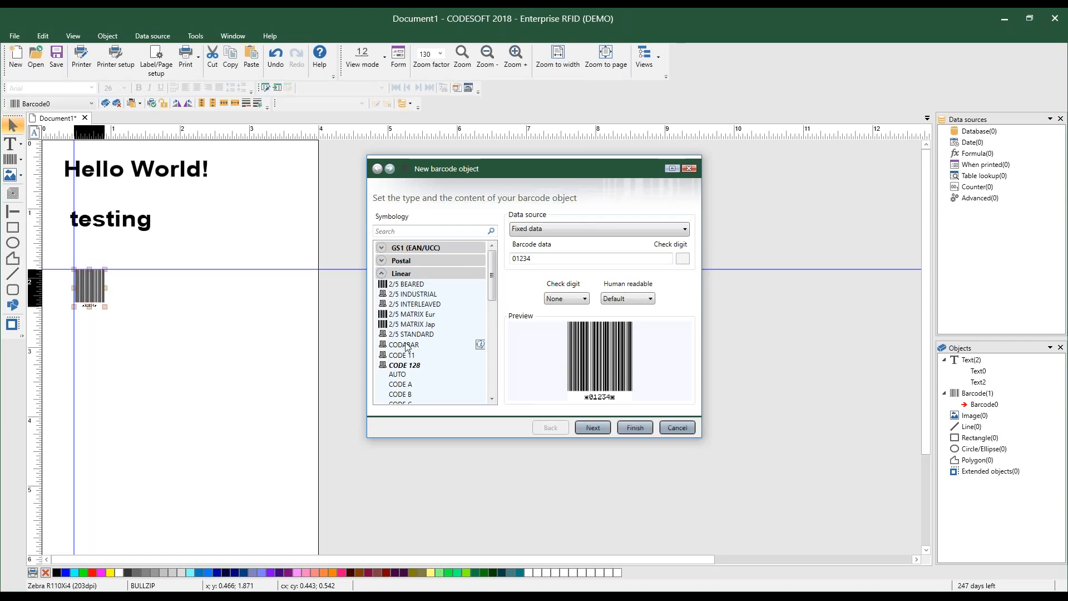
pyautogui.scroll(-1, 405, 348)
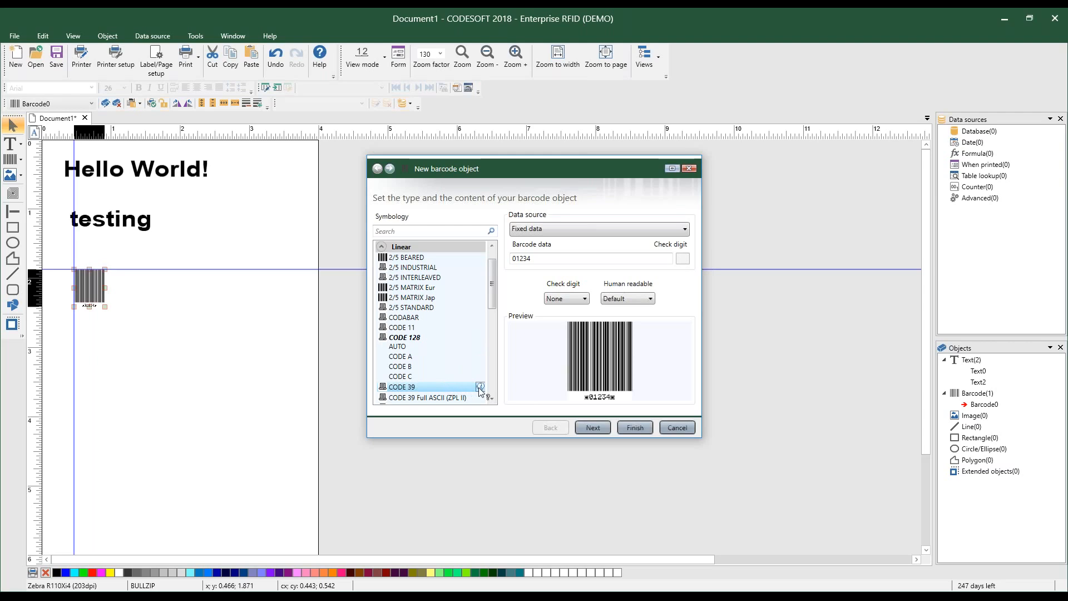
pyautogui.click(480, 387)
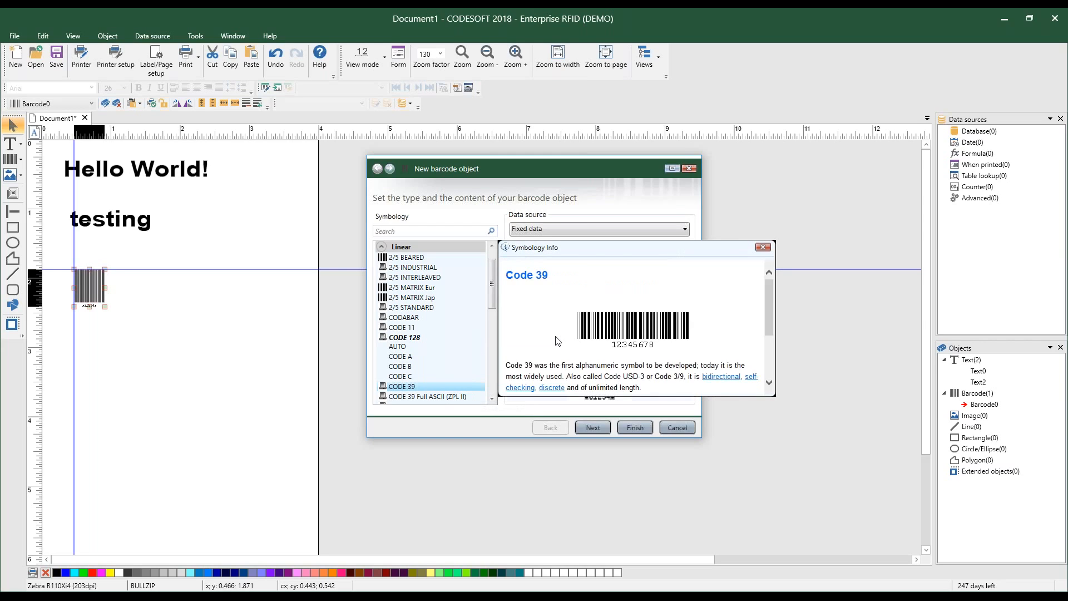
pyautogui.scroll(-2, 547, 370)
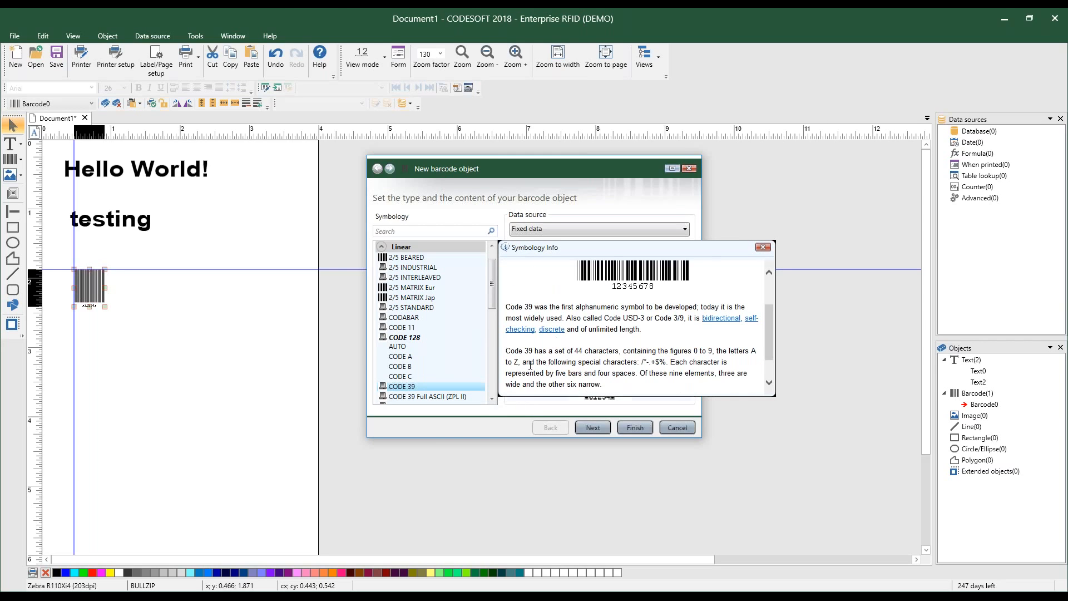
pyautogui.click(763, 247)
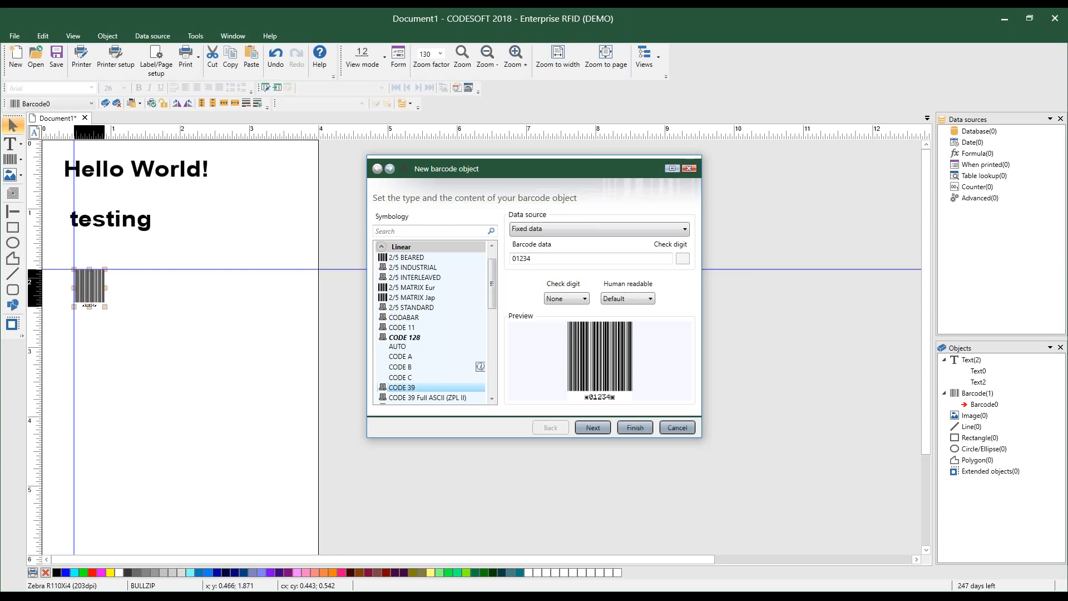
pyautogui.click(382, 246)
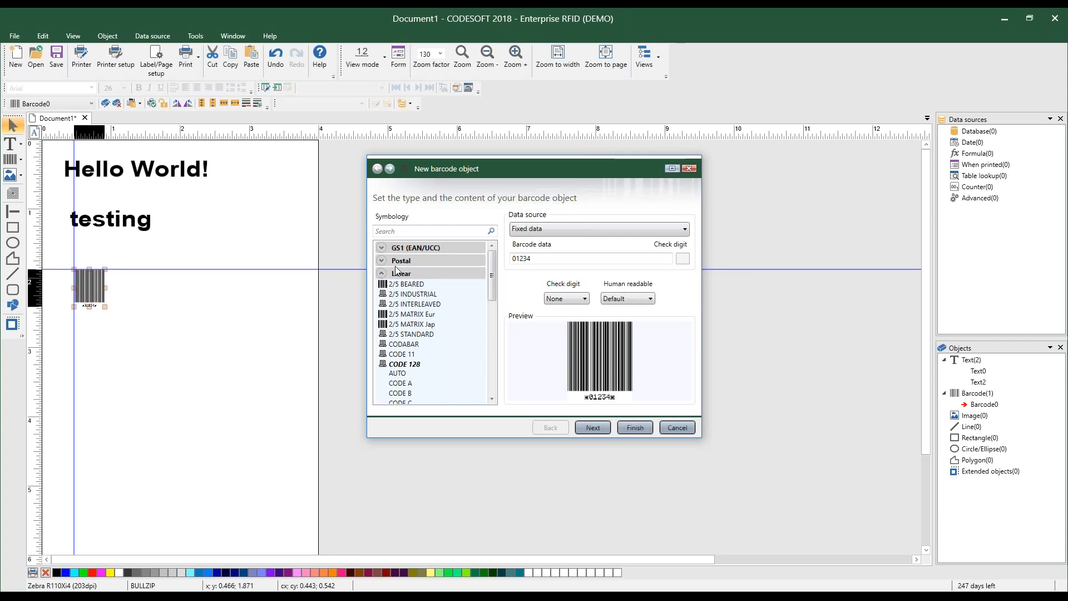
pyautogui.click(382, 248)
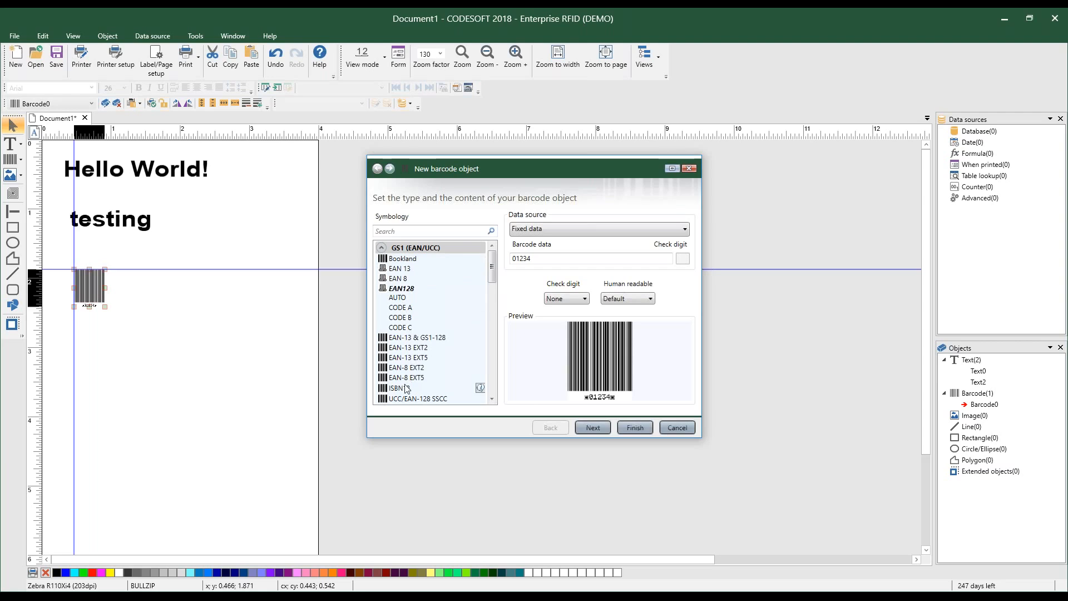
pyautogui.scroll(-3, 409, 318)
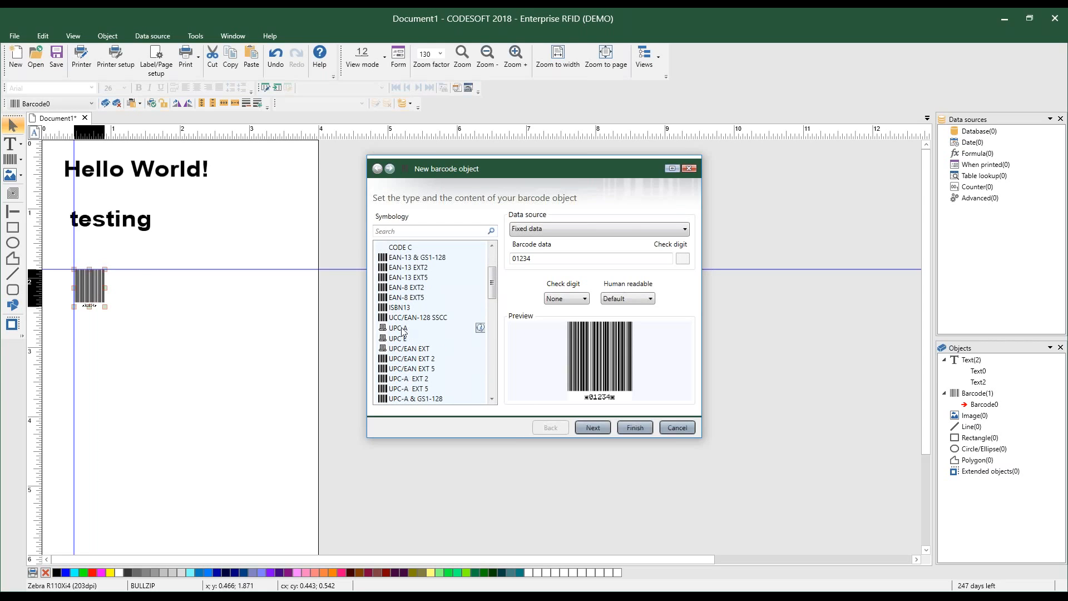
pyautogui.click(400, 327)
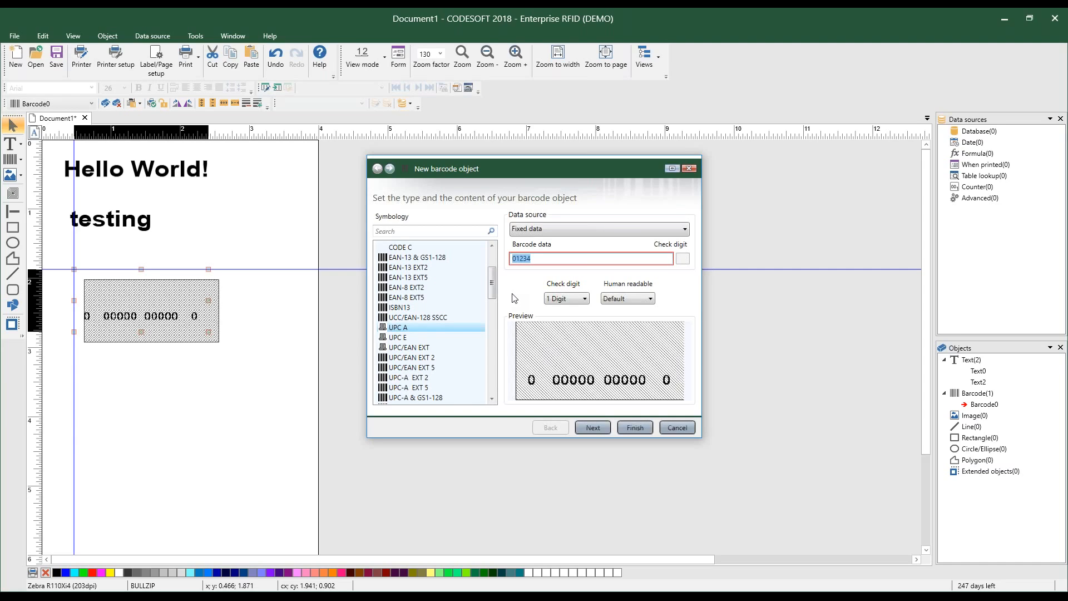
pyautogui.write('12345678901')
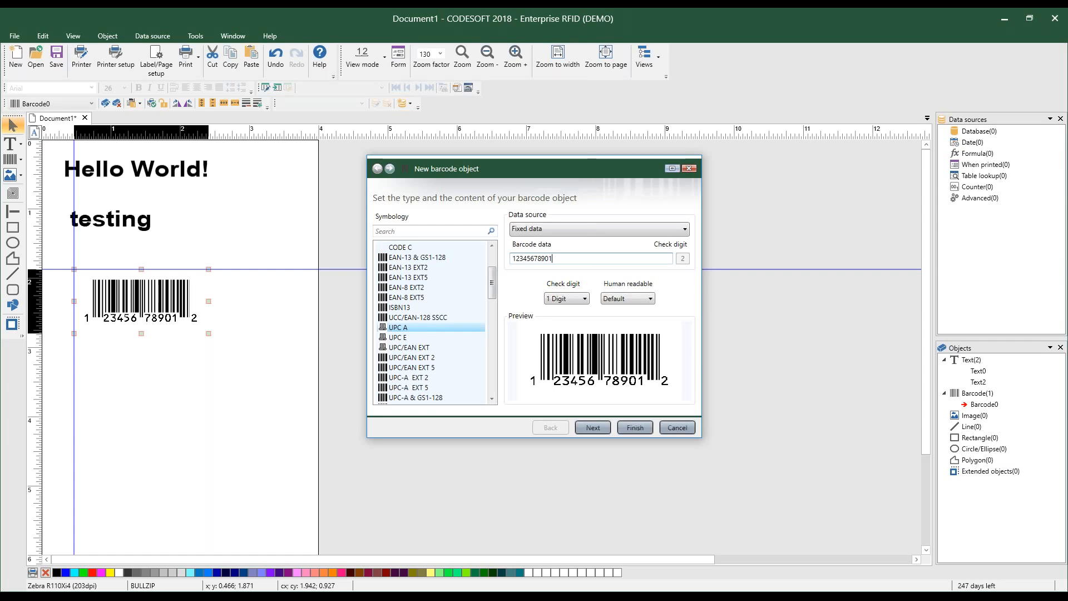
# Finish creating the UPC A barcode with the default human-readable text and move it slightly toward the label's upper-left corner
pyautogui.click(650, 299)
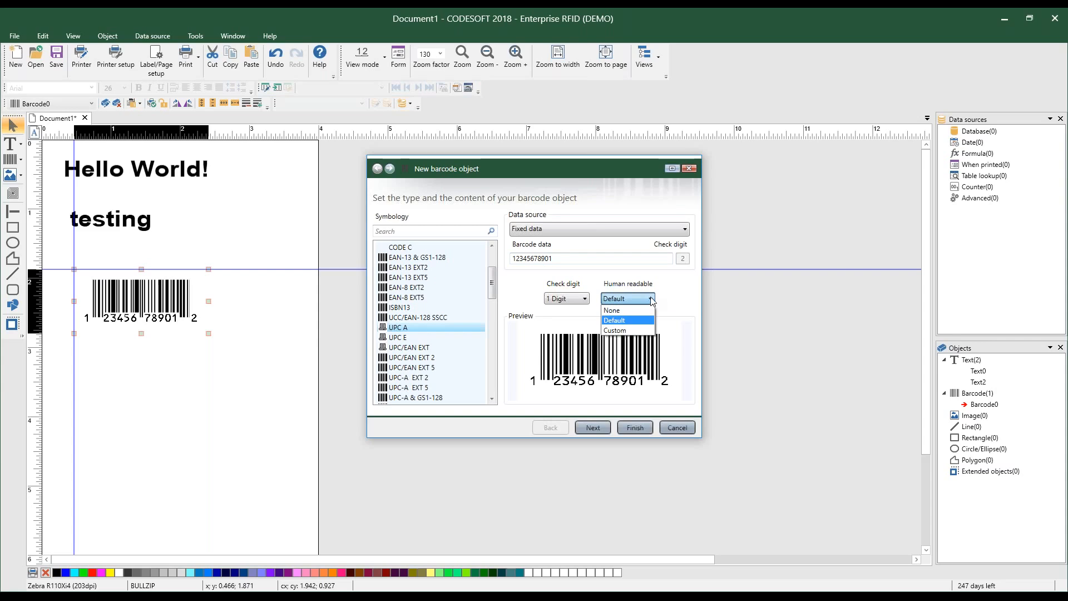
pyautogui.click(676, 302)
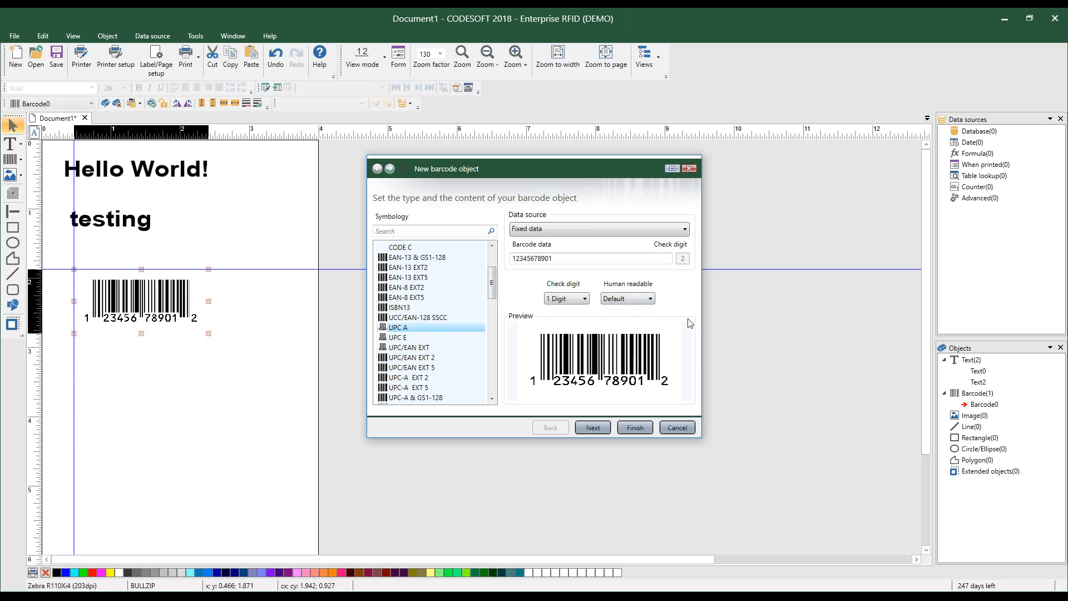
pyautogui.click(592, 430)
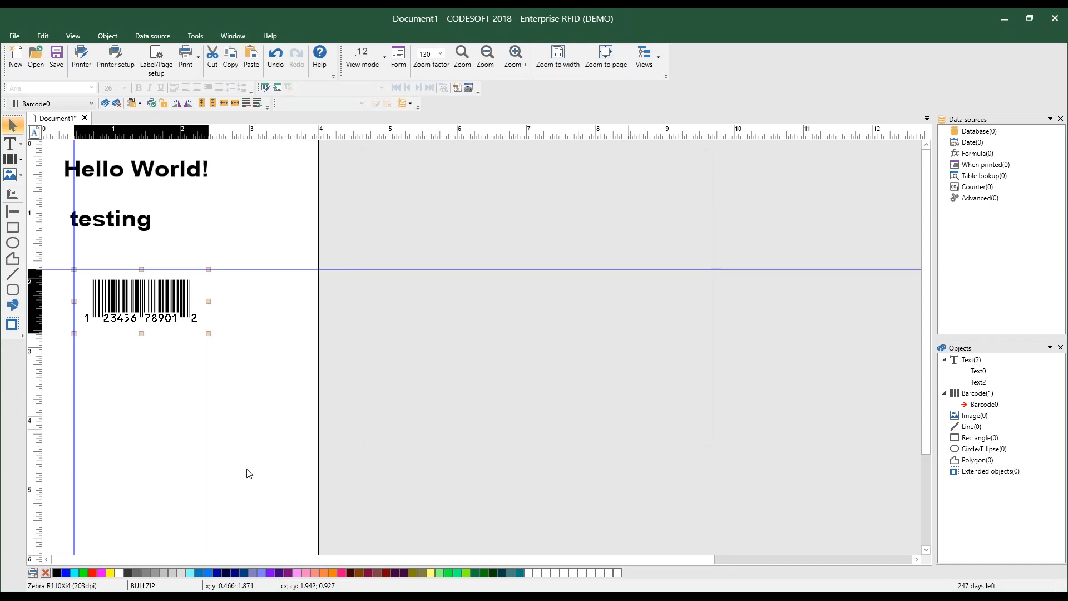
pyautogui.click(633, 428)
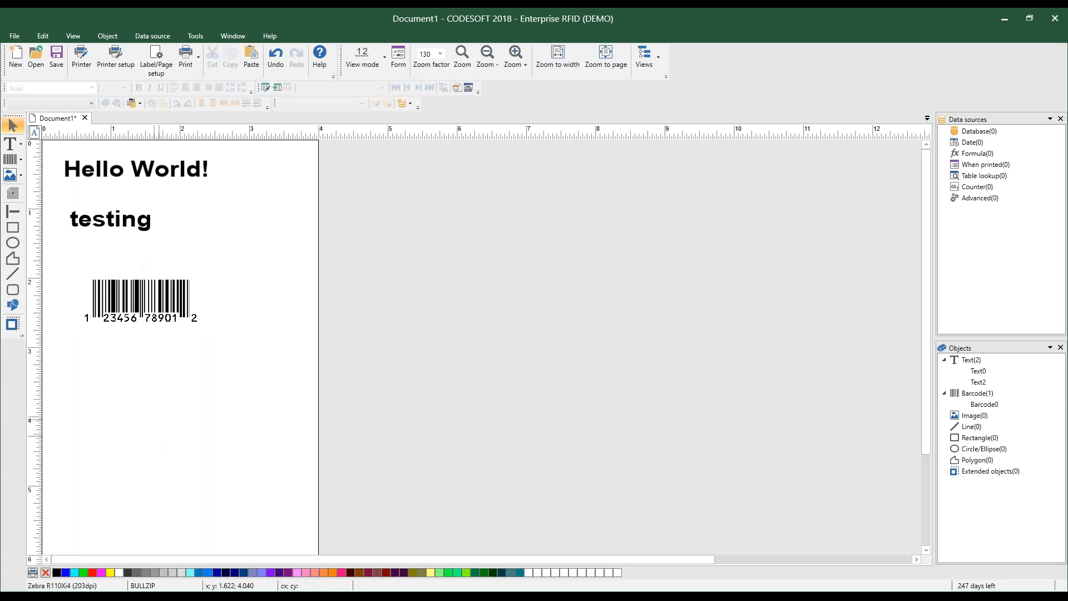
pyautogui.click(174, 384)
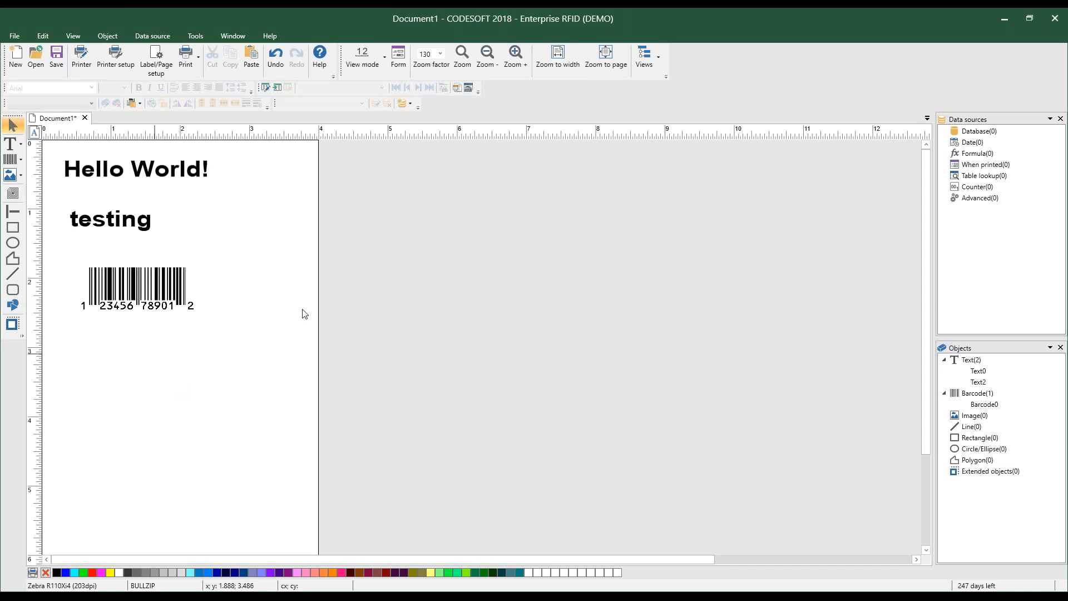
# Place a new image object below the barcode, at about X 0.36 in and Y 2.96 in, using the GHS gallery
pyautogui.click(10, 178)
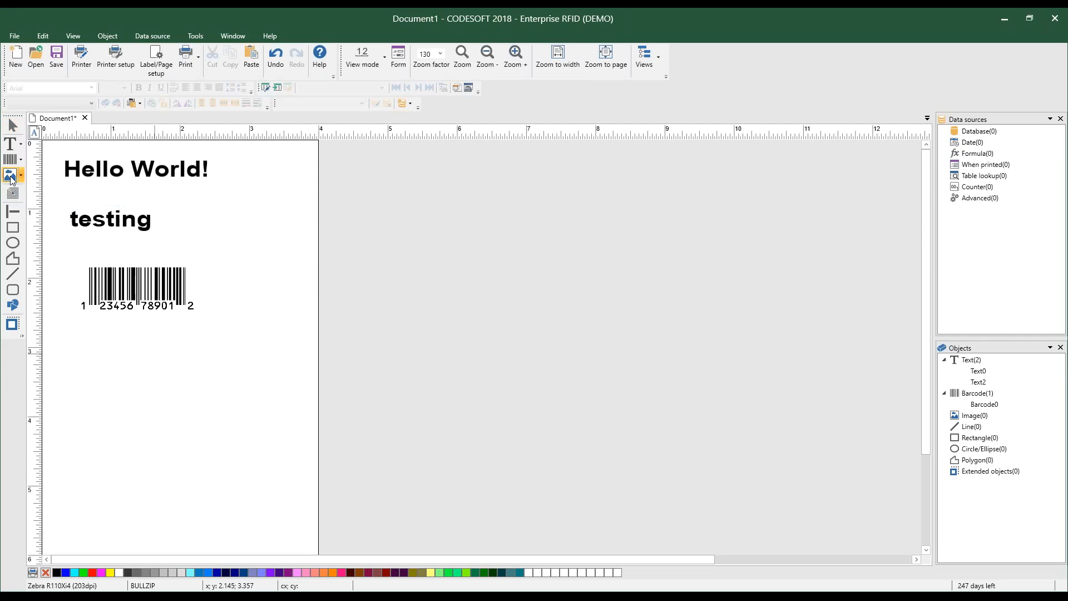
pyautogui.click(72, 346)
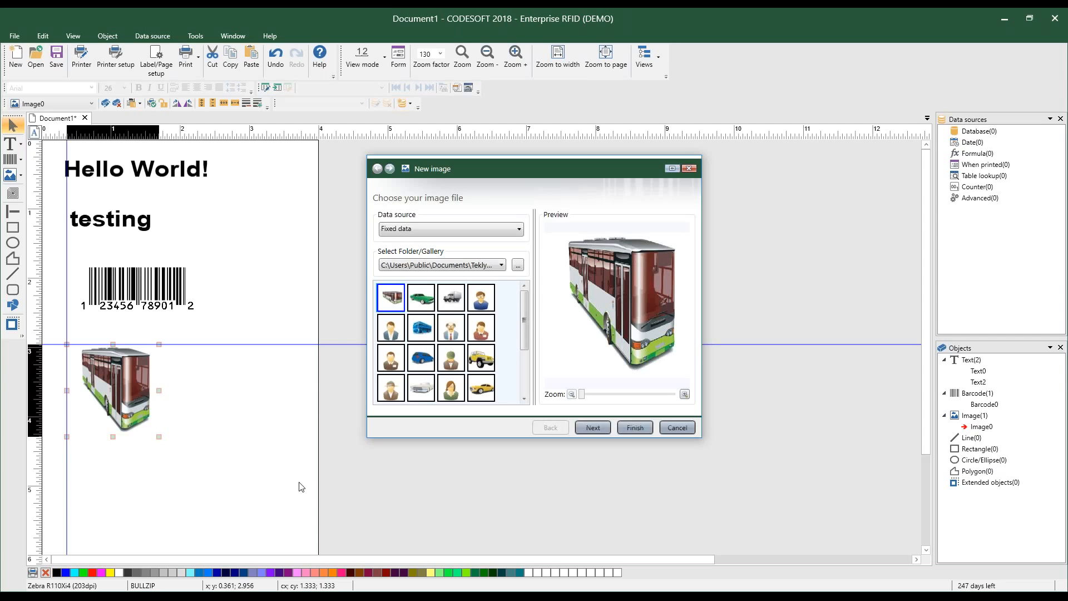
pyautogui.click(501, 265)
pyautogui.scroll(-4, 474, 328)
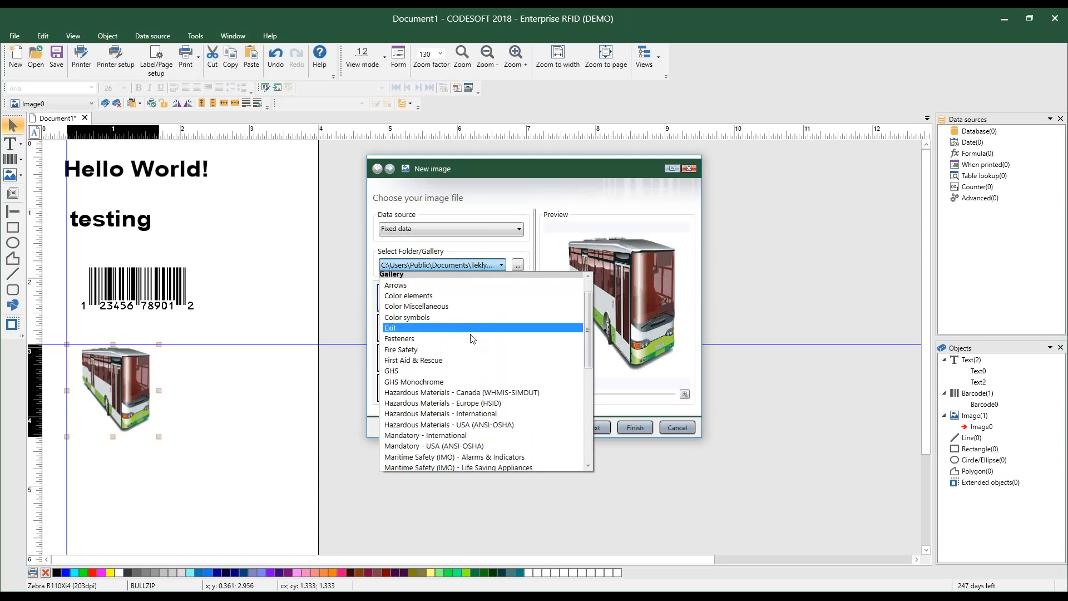
pyautogui.scroll(5, 466, 369)
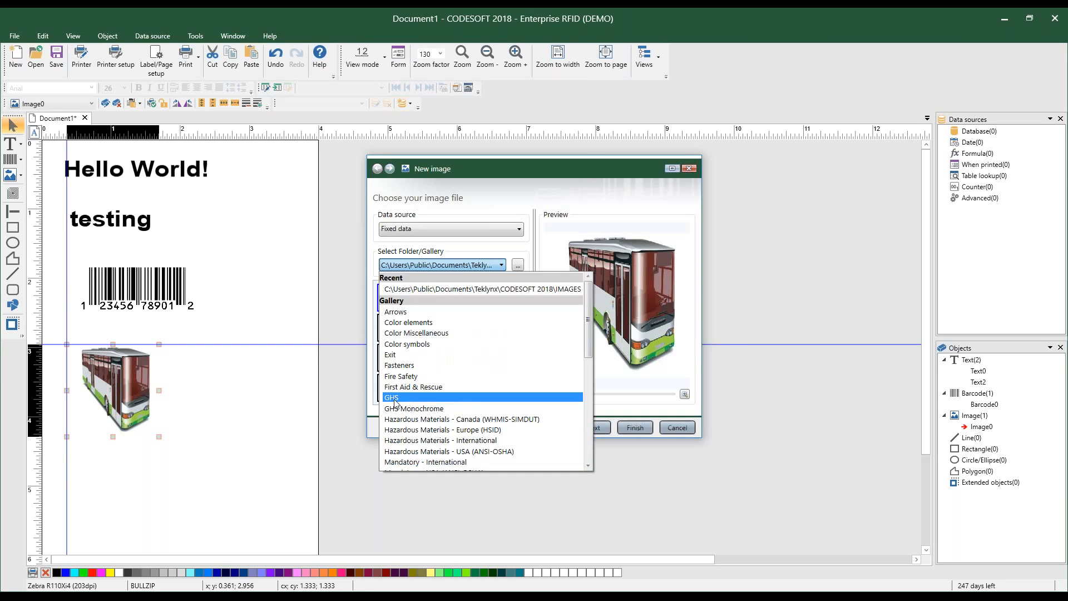
pyautogui.click(400, 397)
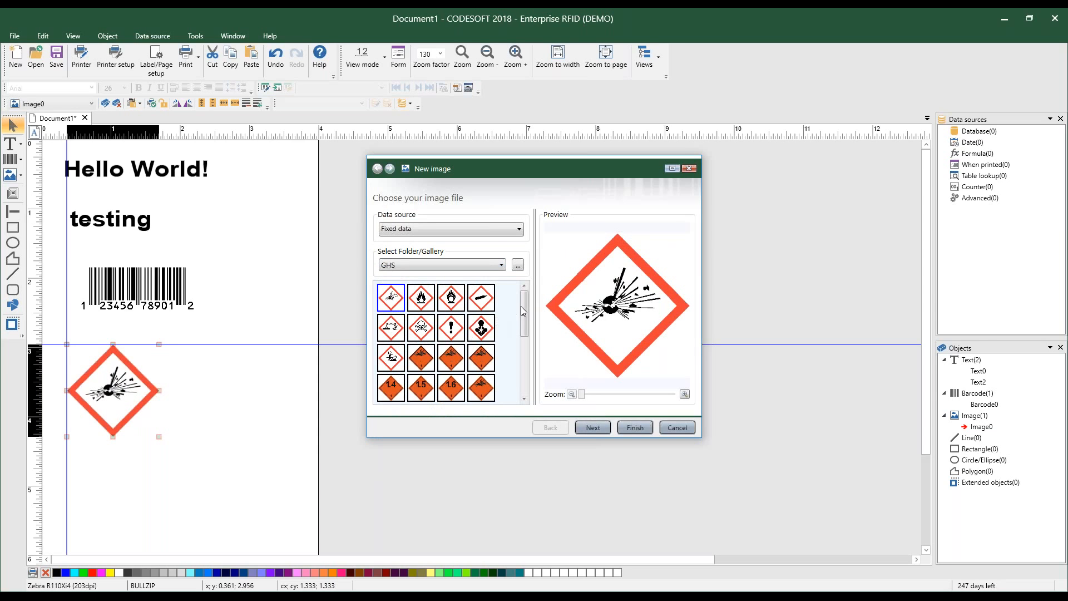
# Choose the red-and-yellow 5.2 flame pictogram from the GHS gallery as the image, keeping the current gallery folder
pyautogui.moveTo(524, 311); pyautogui.dragTo(522, 364)
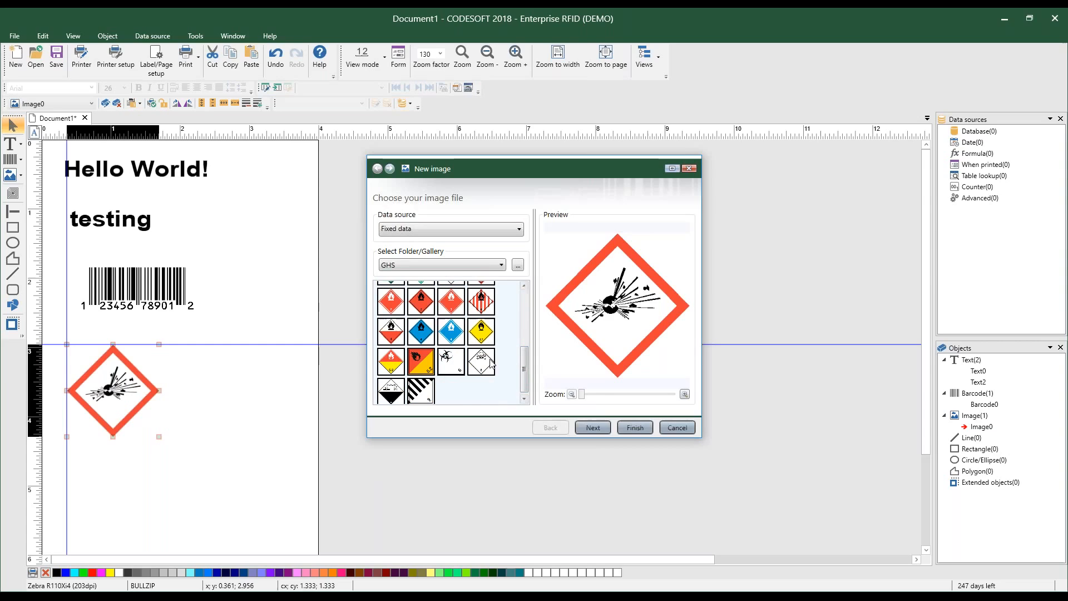
pyautogui.click(421, 361)
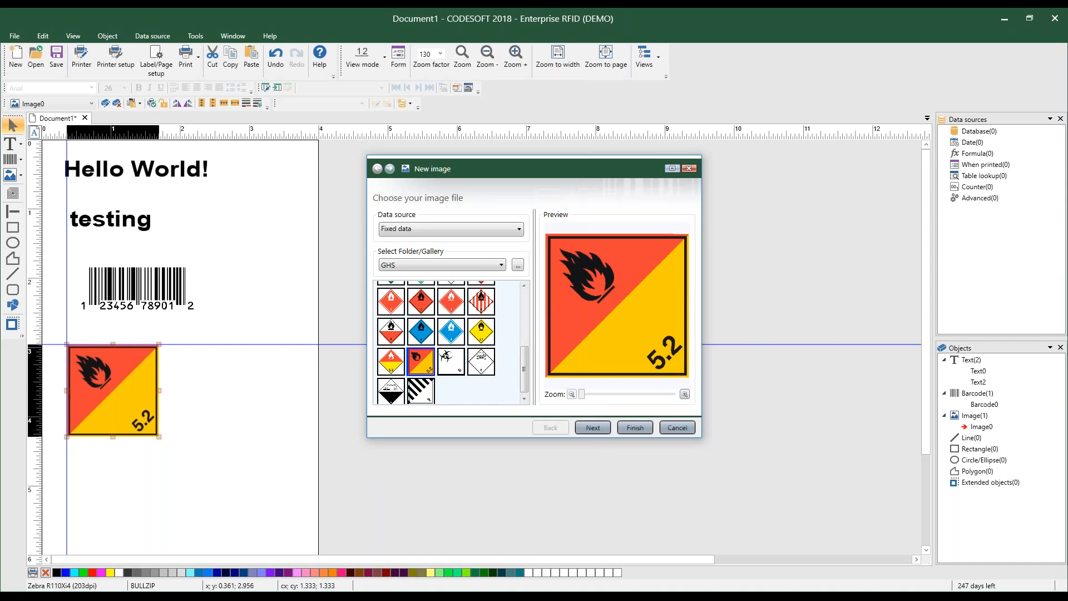
pyautogui.click(518, 267)
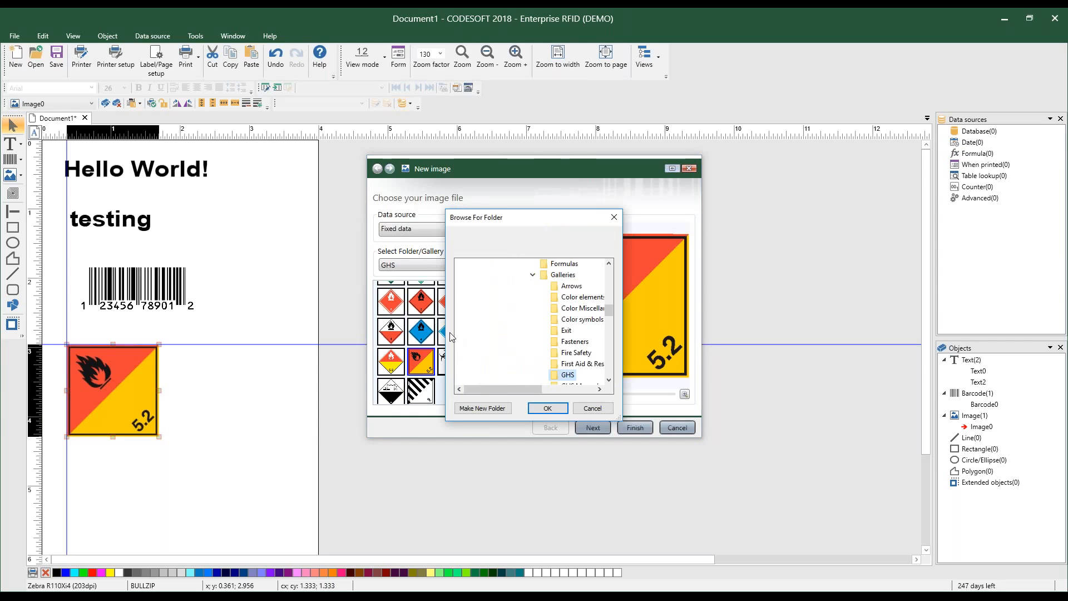
pyautogui.click(593, 409)
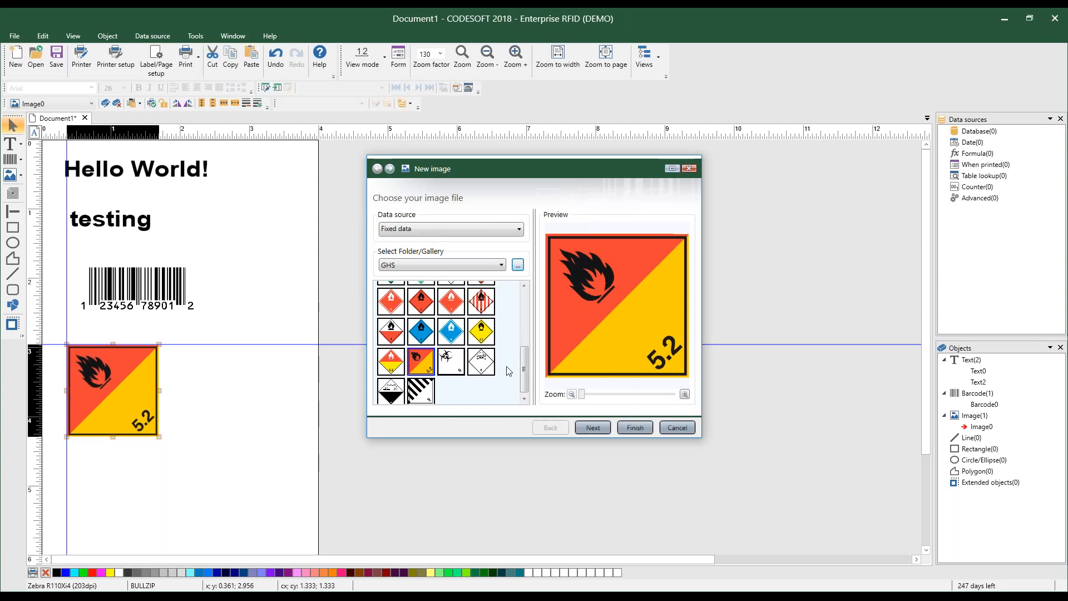
# Continue to the 5.2 pictogram's image properties and try the Negative effect, switching it on and back off
pyautogui.scroll(5, 437, 356)
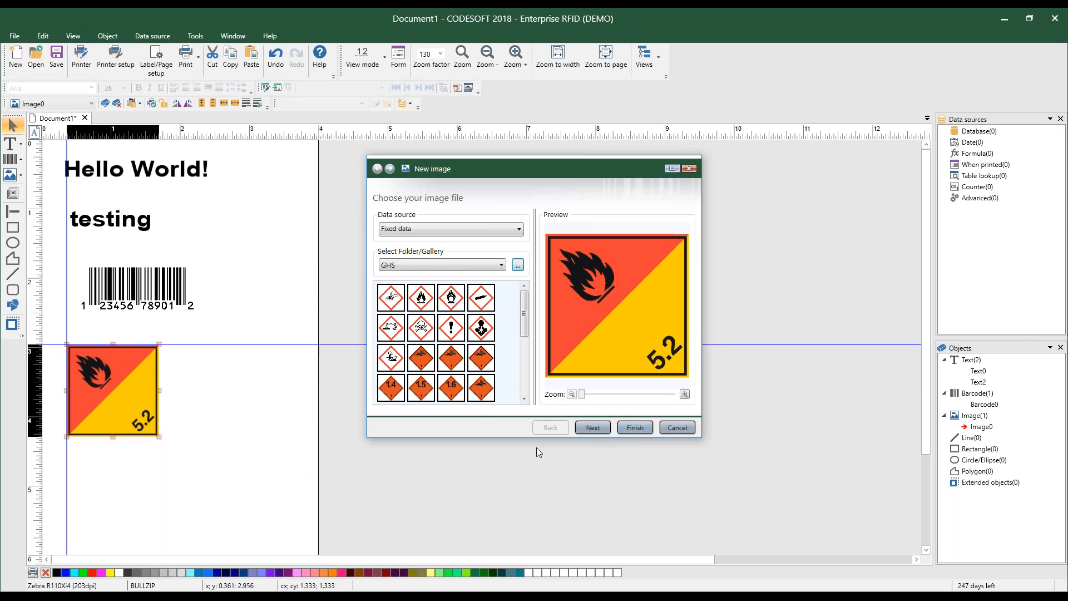
pyautogui.click(593, 428)
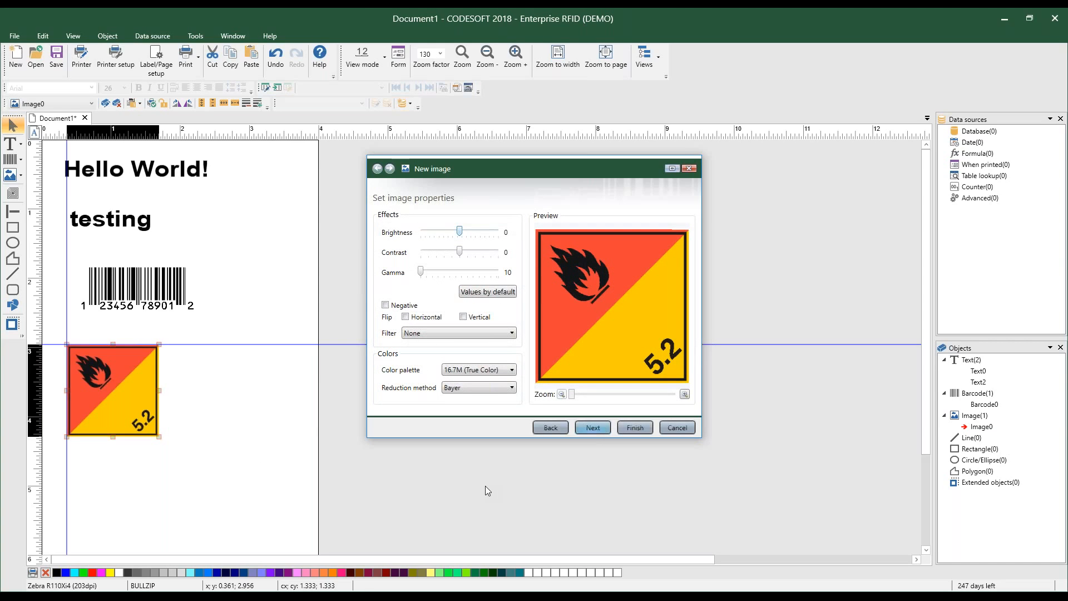
pyautogui.click(385, 305)
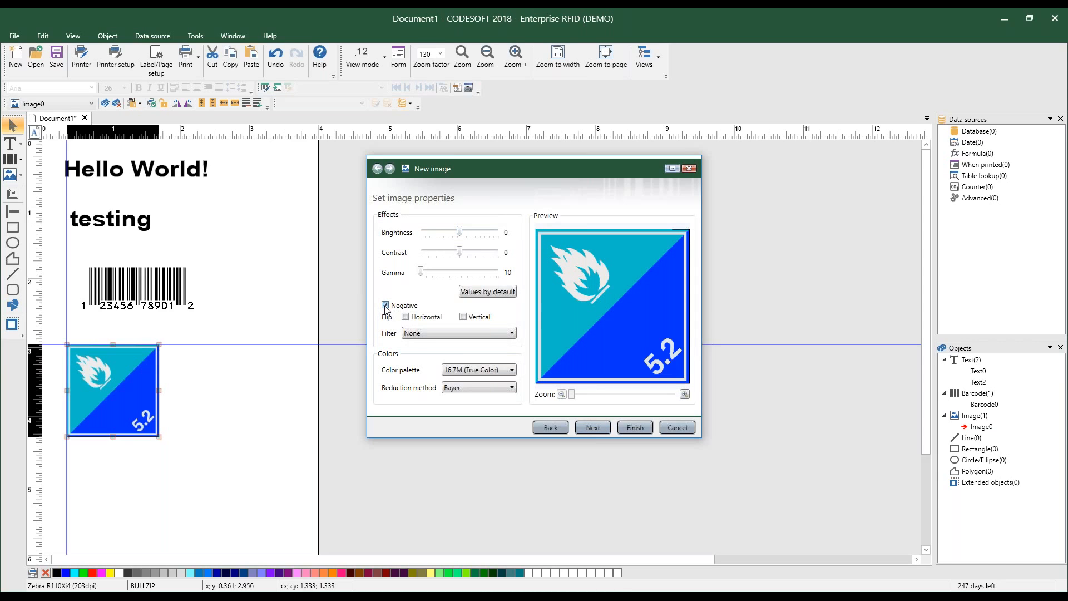
pyautogui.click(385, 305)
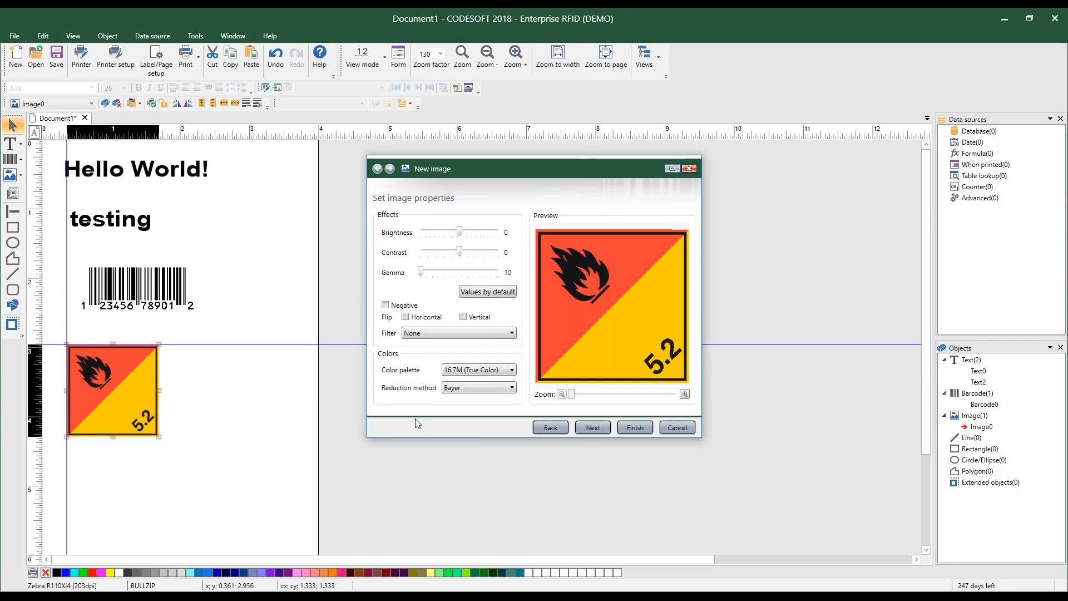
# Finish the image with its default layout and move it beside the "testing" text, near the label's right edge
pyautogui.click(593, 427)
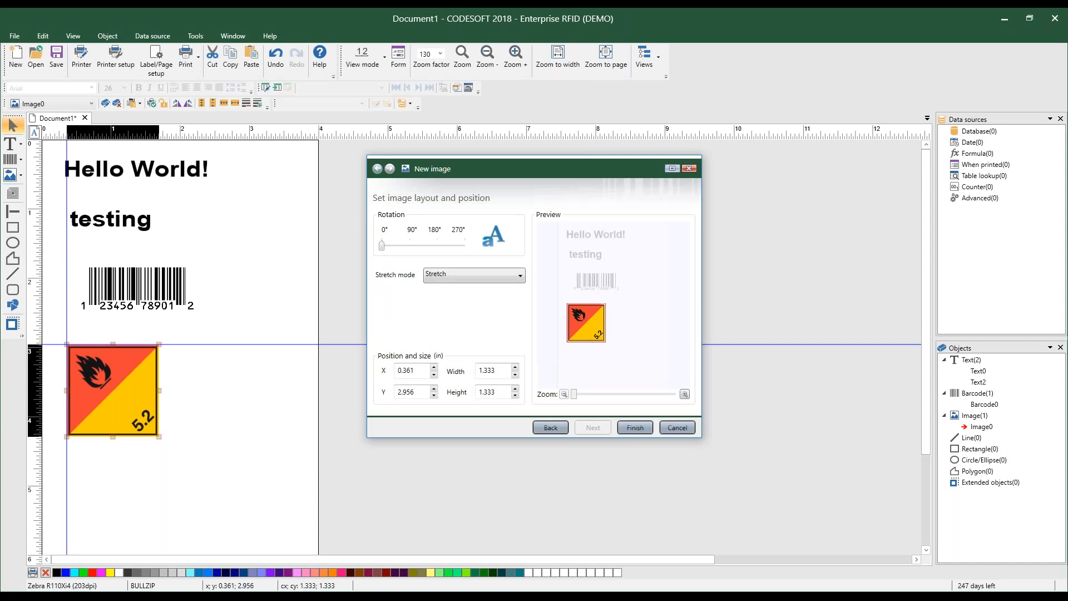
pyautogui.click(633, 427)
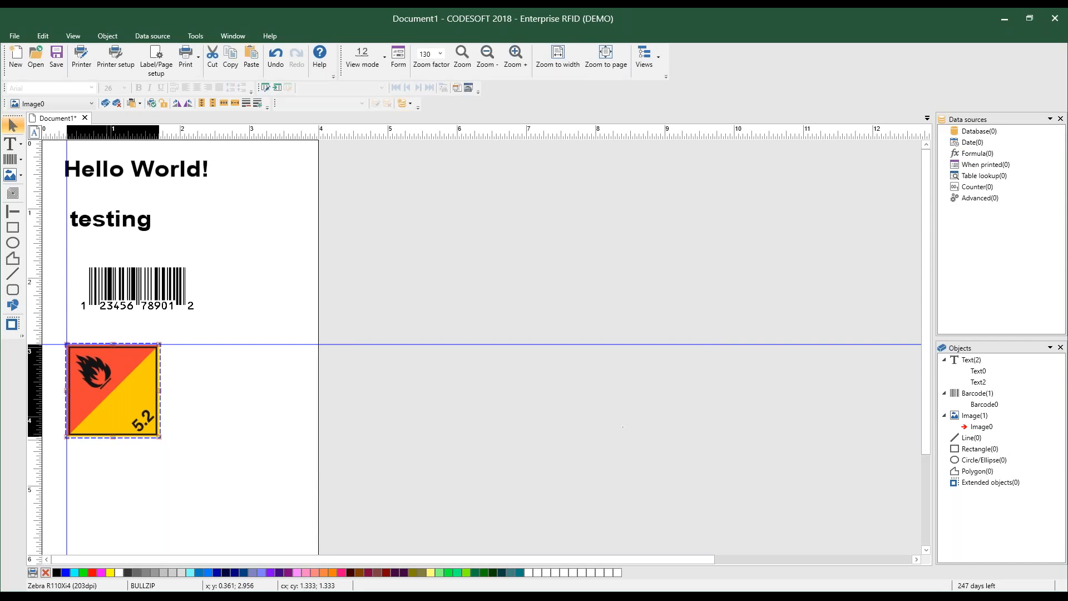
pyautogui.moveTo(94, 393); pyautogui.dragTo(243, 241)
pyautogui.click(250, 419)
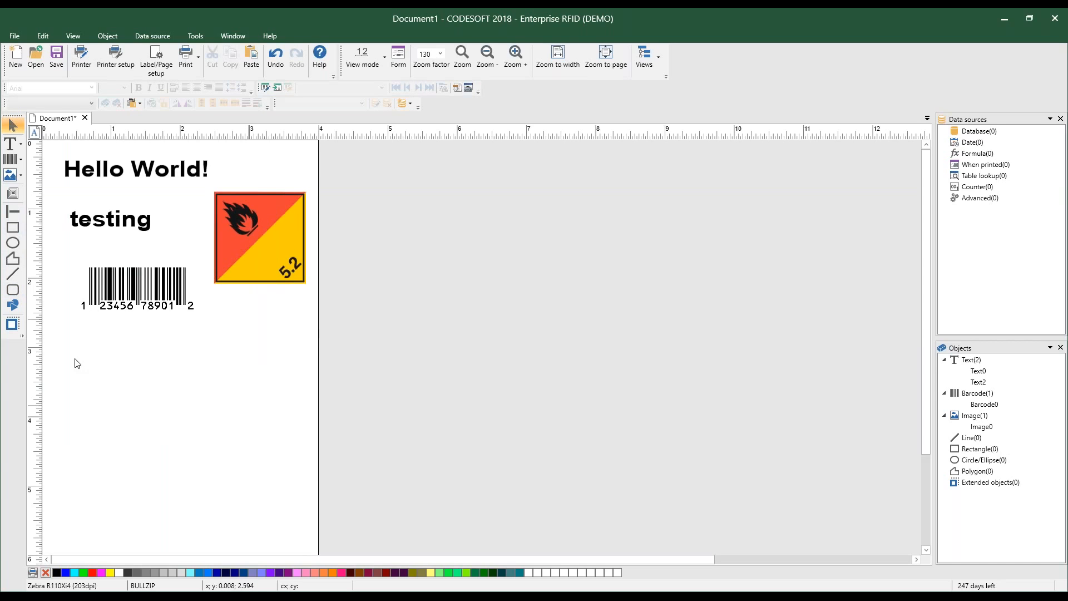
# Draw a horizontal line about 3.76 in long below the barcode, and a wide, low rectangle of nearly the same length beneath it
pyautogui.click(11, 216)
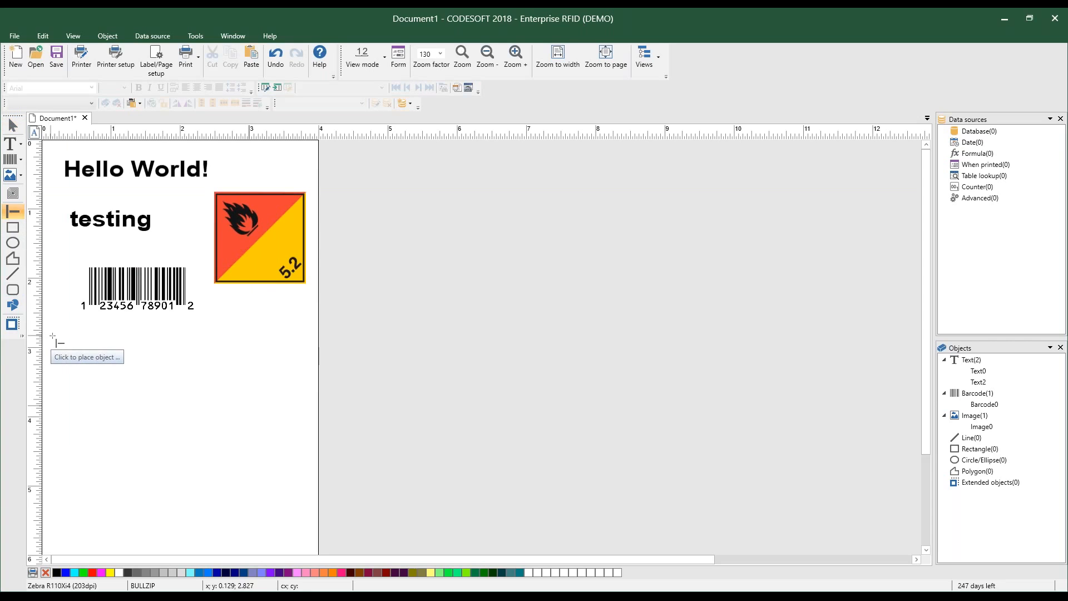
pyautogui.moveTo(53, 336); pyautogui.dragTo(314, 336)
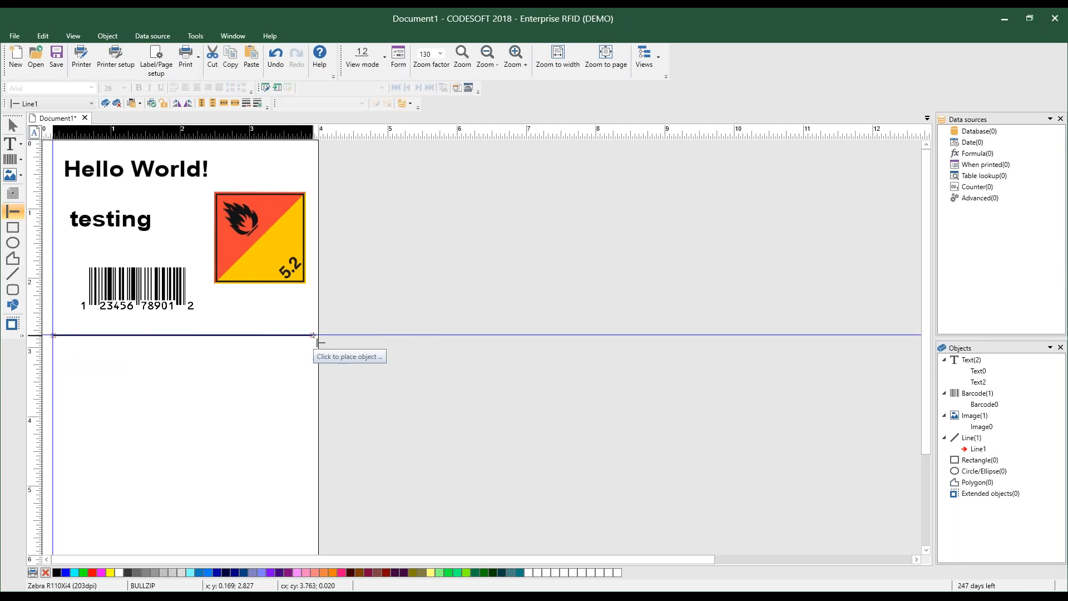
pyautogui.click(12, 227)
pyautogui.moveTo(56, 345); pyautogui.dragTo(312, 382)
# Draw an ellipse about 1.45 by 0.85 in below the left part of the rectangle
pyautogui.click(12, 243)
pyautogui.moveTo(59, 394); pyautogui.dragTo(160, 453)
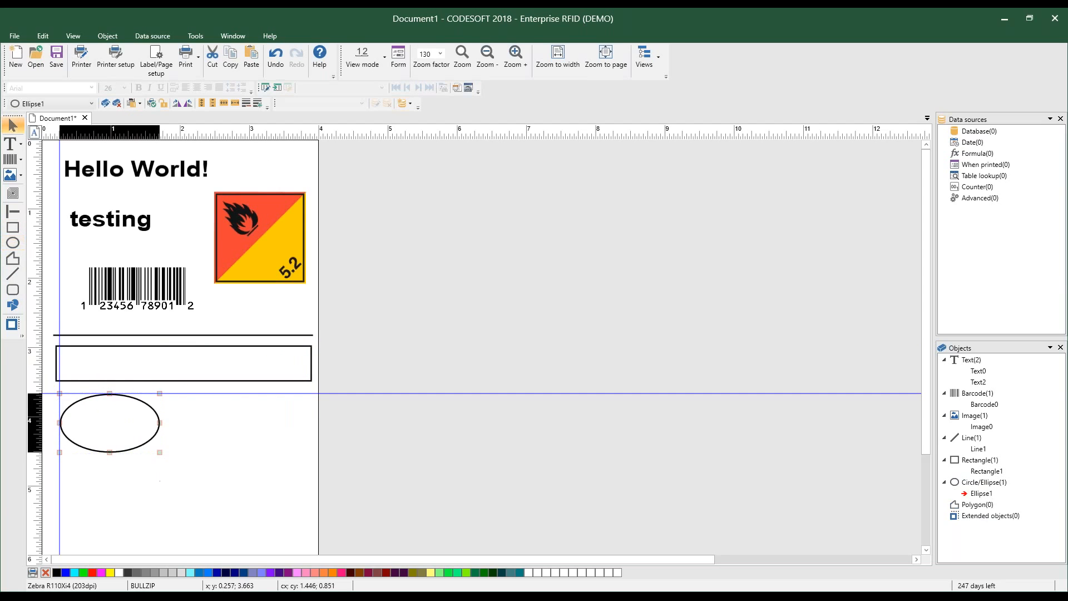
# Draw a closed six-sided polygon about 3.06 by 0.79 in below the ellipse and shift it slightly up and right
pyautogui.click(13, 258)
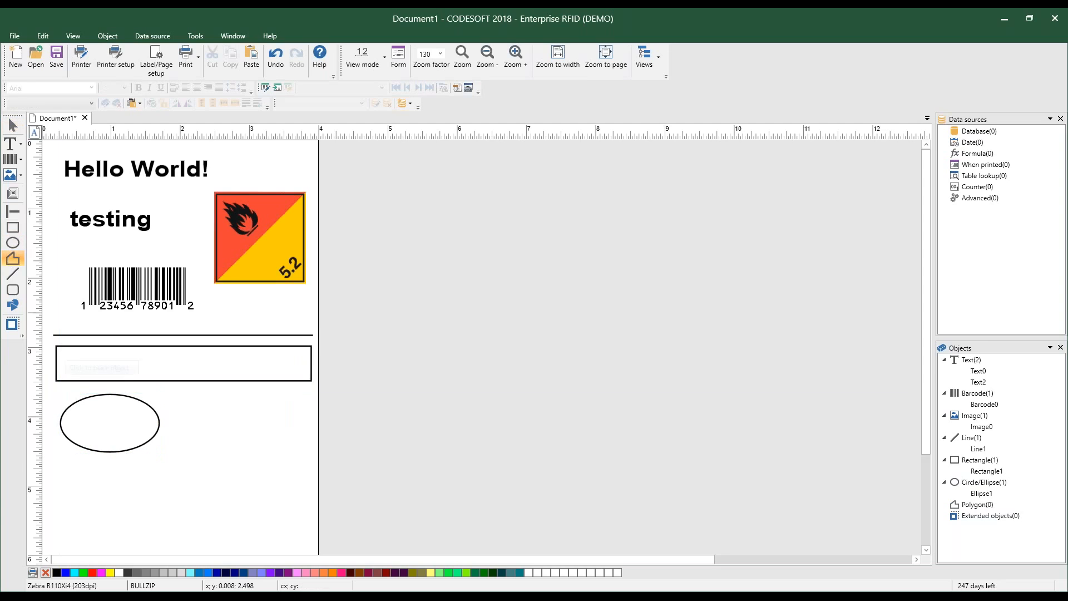
pyautogui.click(72, 470)
pyautogui.click(143, 470)
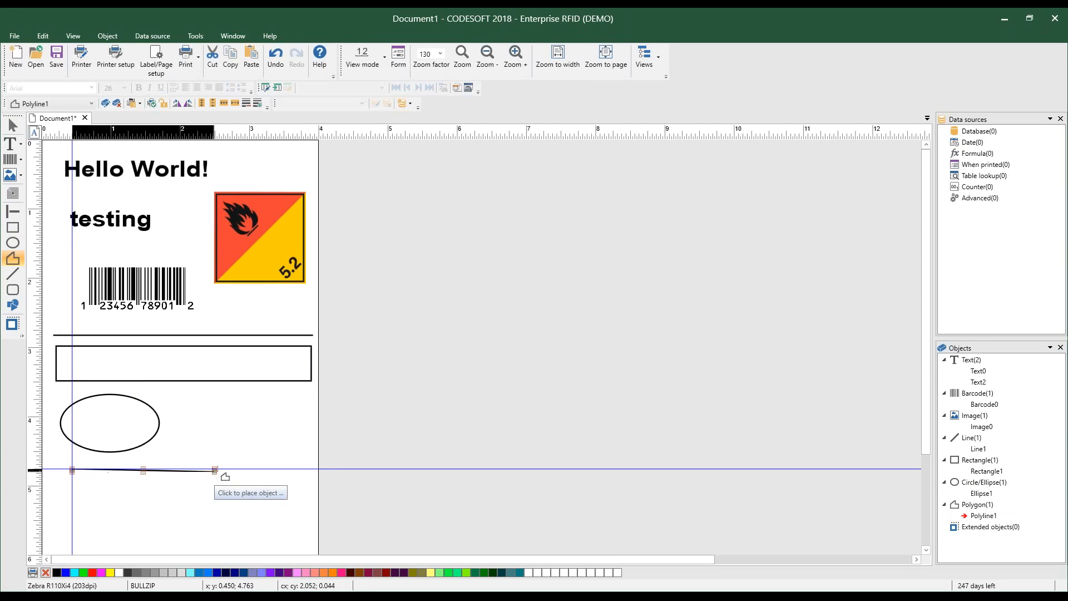
pyautogui.click(221, 466)
pyautogui.click(257, 491)
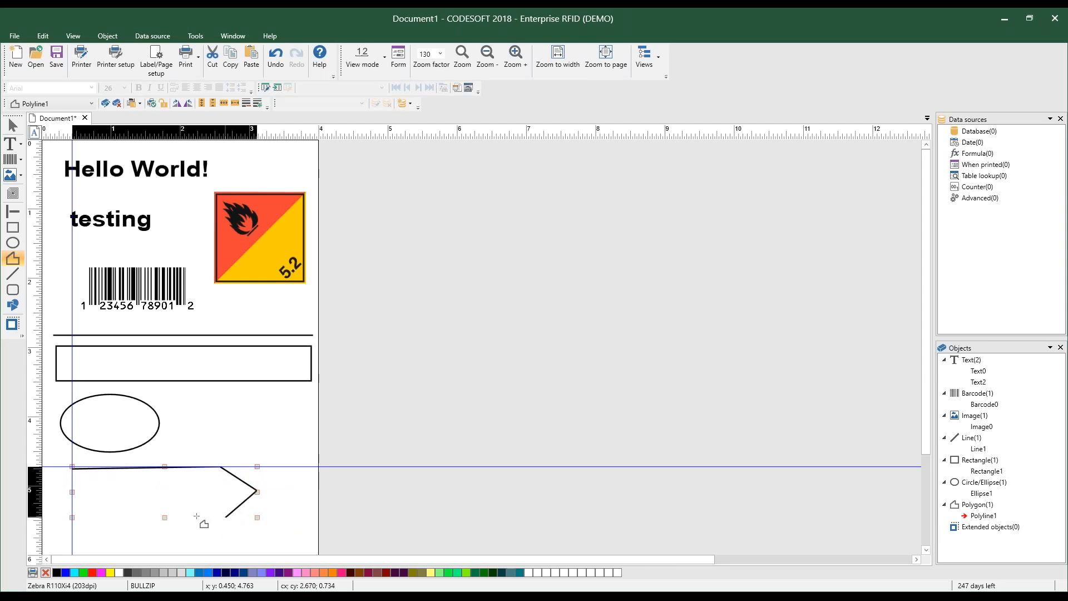
pyautogui.click(70, 521)
pyautogui.click(45, 499)
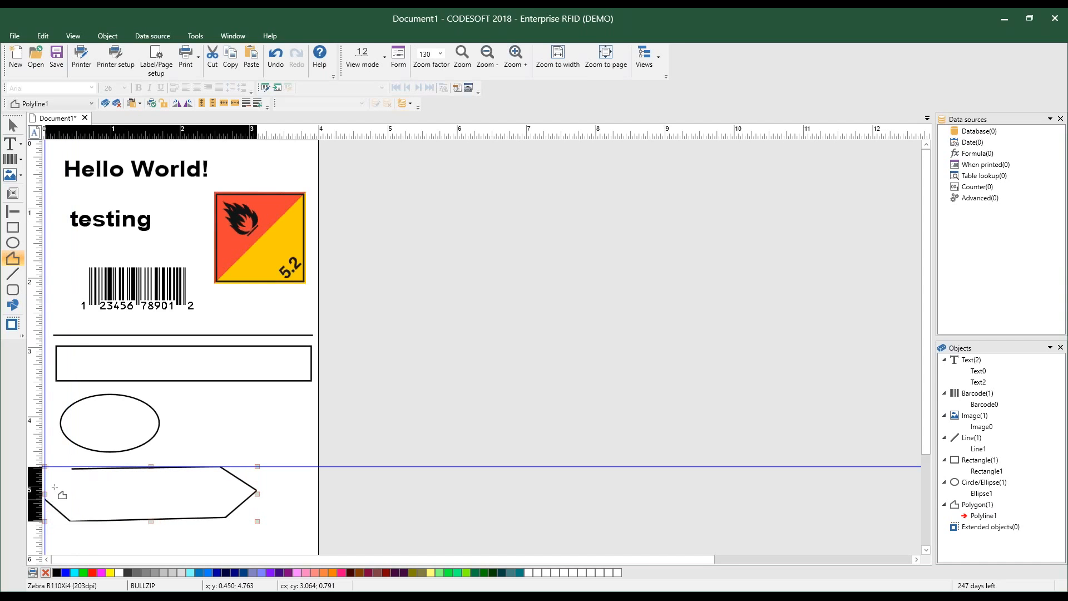
pyautogui.doubleClick(127, 490)
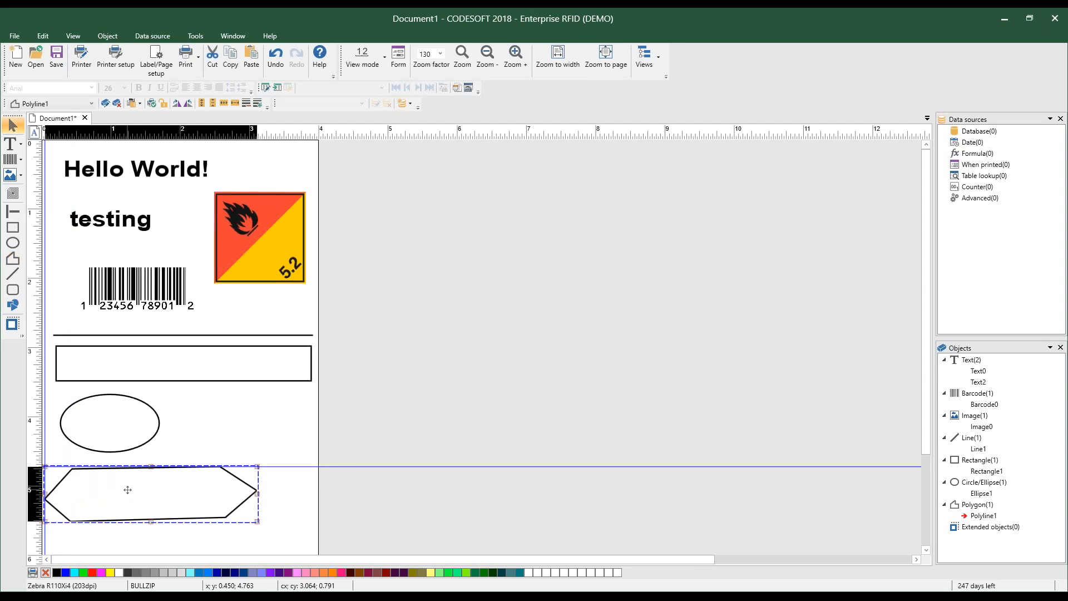
pyautogui.moveTo(128, 490); pyautogui.dragTo(138, 484)
# Draw a rising diagonal line beside the ellipse and a rounded rectangle about 0.63 by 0.56 in to its right
pyautogui.click(12, 274)
pyautogui.moveTo(194, 441); pyautogui.dragTo(254, 399)
pyautogui.click(274, 441)
pyautogui.click(12, 289)
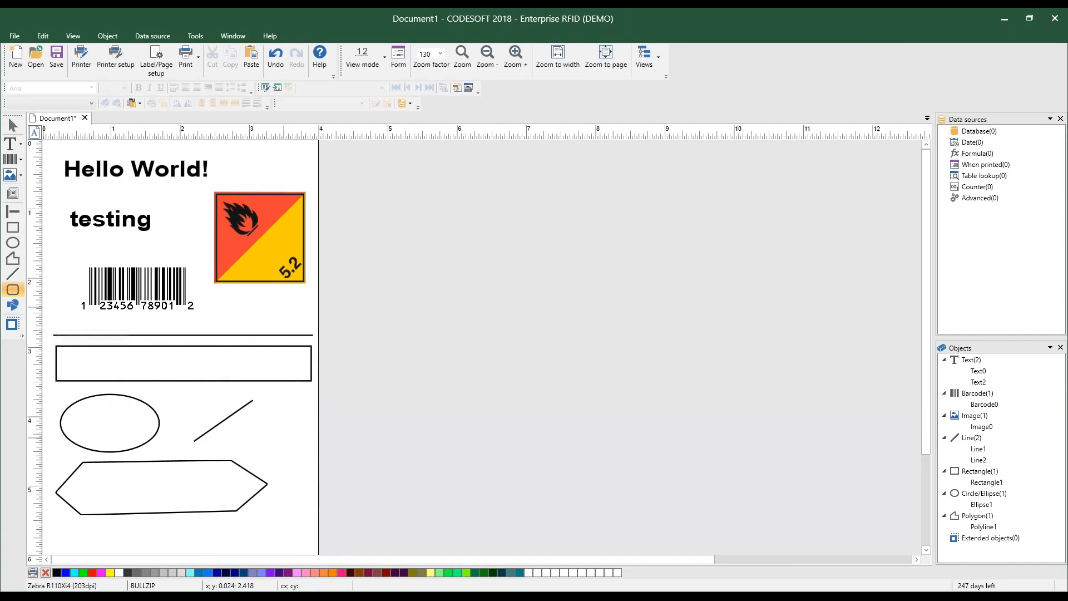
pyautogui.moveTo(257, 421); pyautogui.dragTo(301, 460)
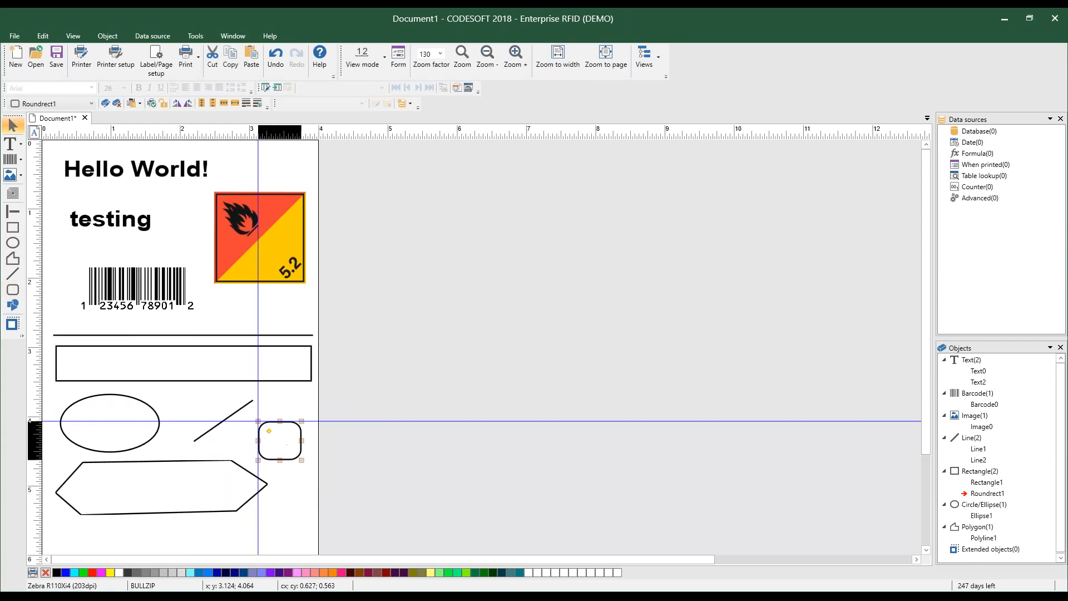
pyautogui.click(301, 504)
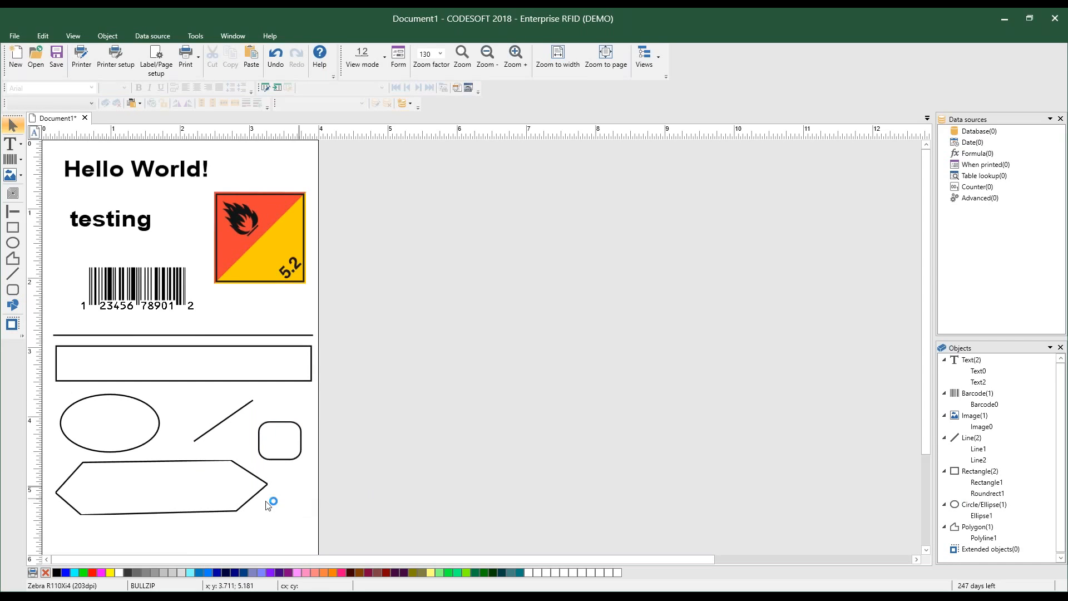
# Delete all the drawn shapes, the barcode and the pictogram image, keeping only the two text objects
pyautogui.moveTo(315, 550); pyautogui.dragTo(54, 341)
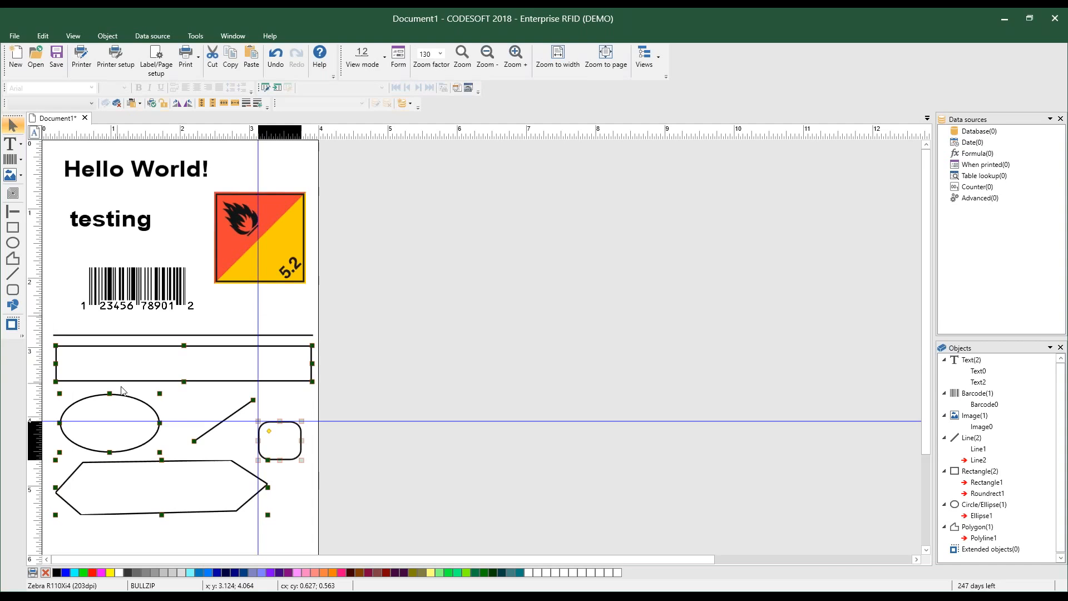
pyautogui.press('Delete')
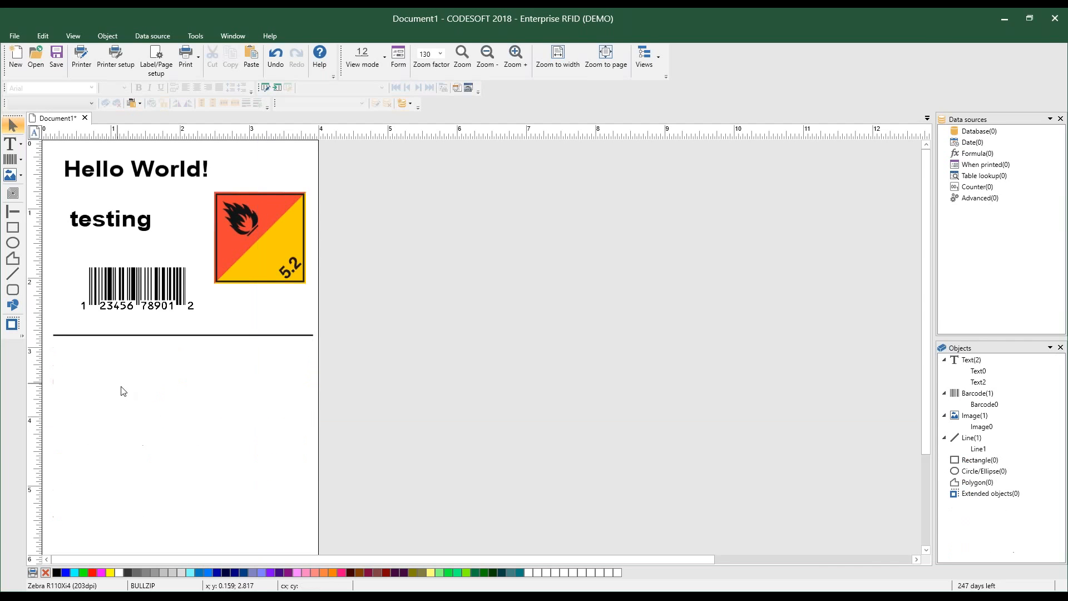
pyautogui.moveTo(336, 416); pyautogui.dragTo(48, 252)
pyautogui.press('Delete')
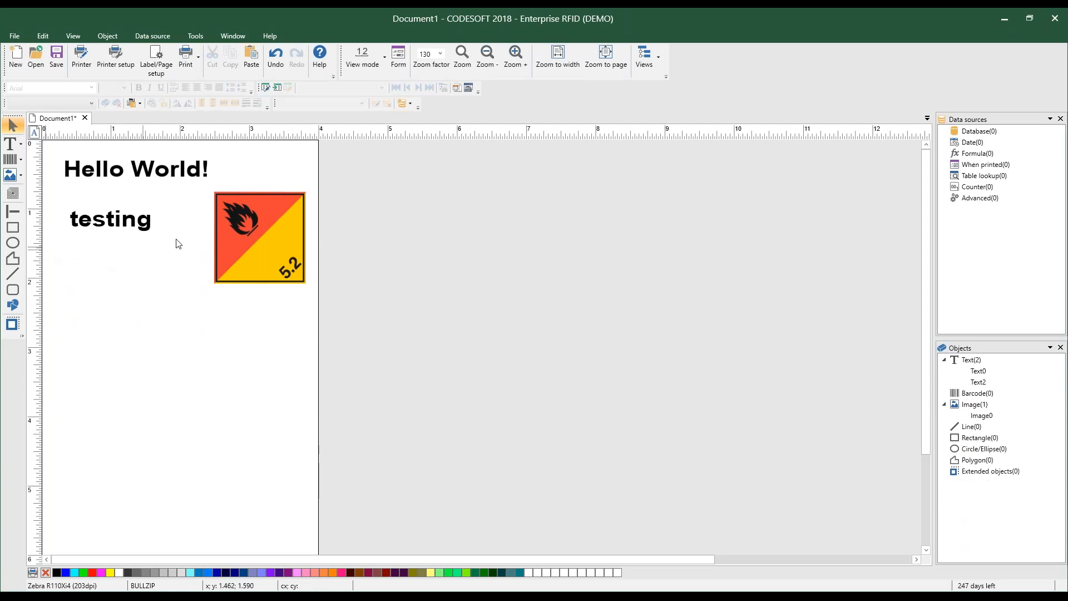
pyautogui.press('Delete')
# Add the text "abc123" below "testing", at about X 0.45 in and Y 1.93 in
pyautogui.click(16, 143)
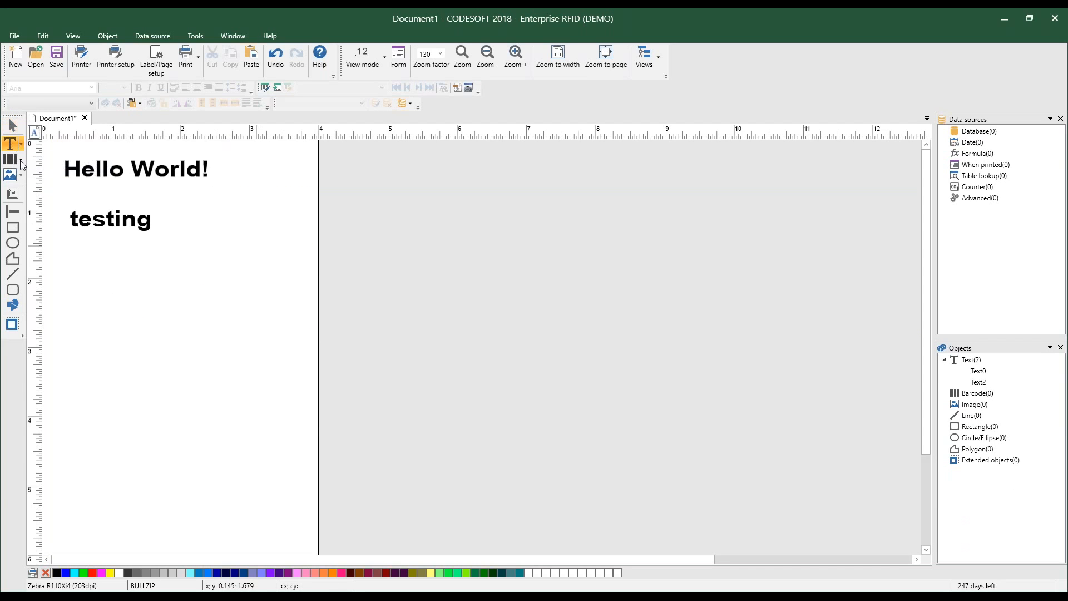
pyautogui.click(73, 274)
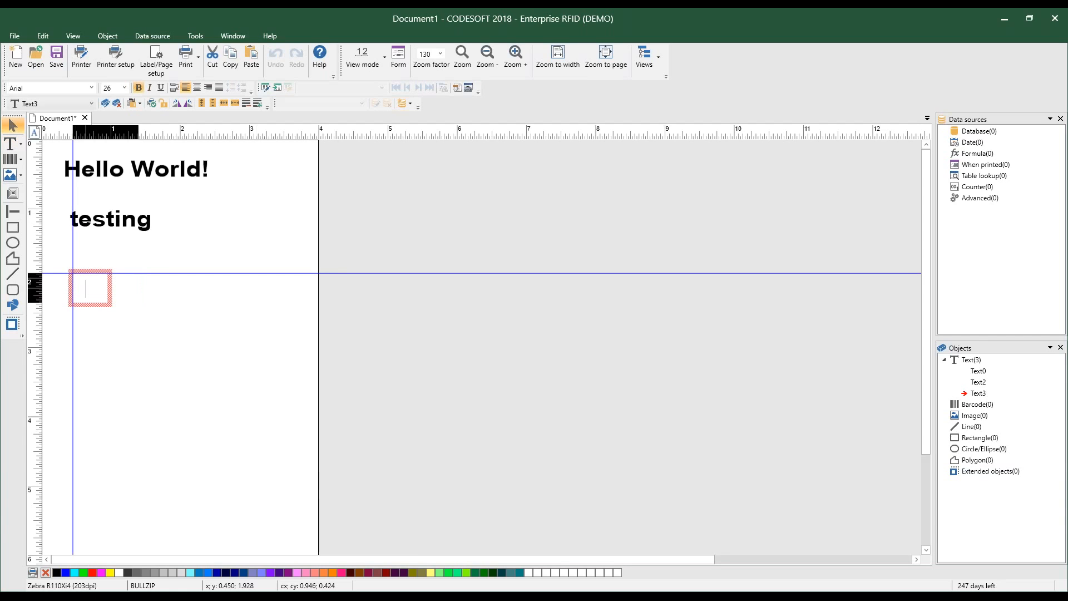
pyautogui.write('abc123')
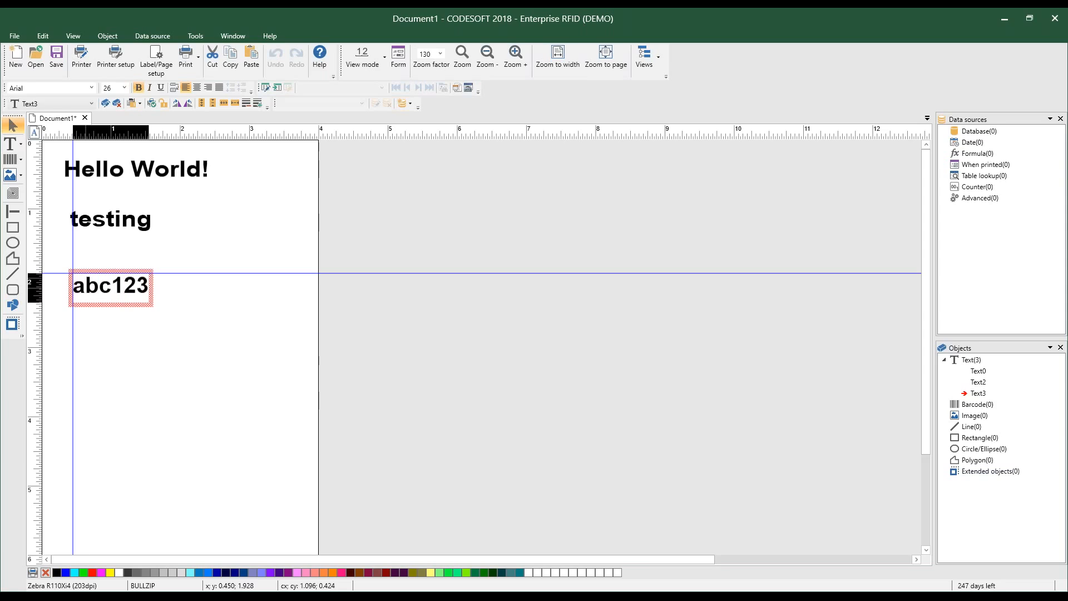
pyautogui.click(149, 395)
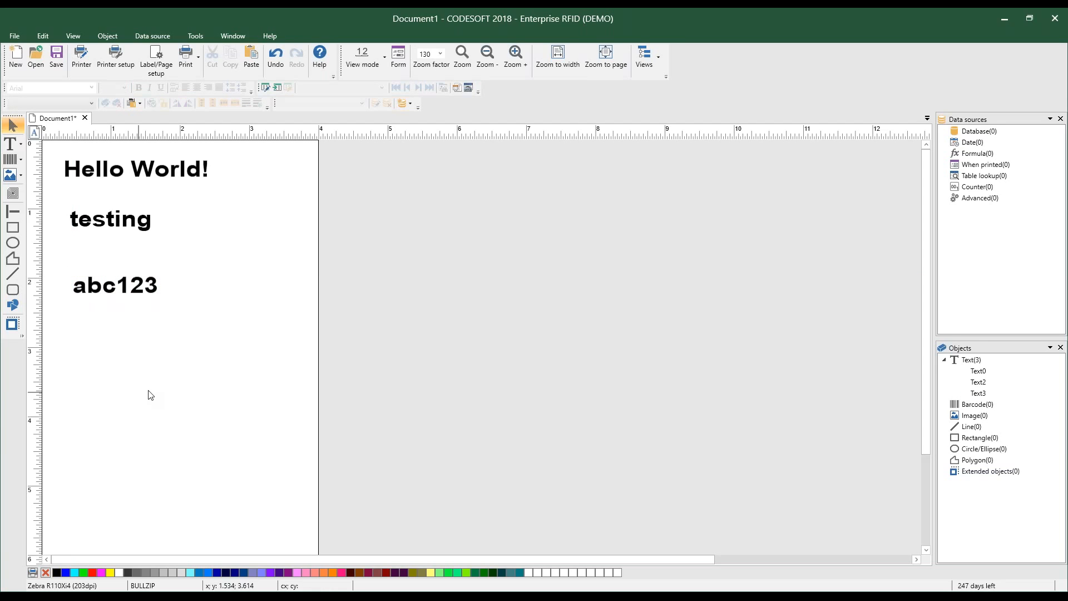
# Select the "abc123", "testing" and "Hello World!" texts together one by one, and clear the selection
pyautogui.click(115, 287)
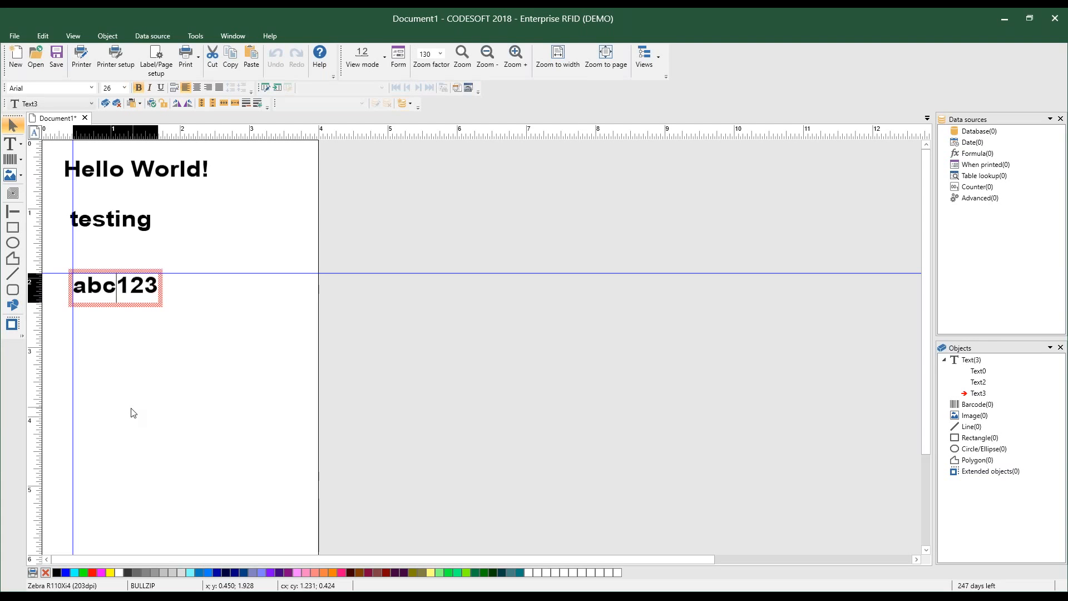
pyautogui.keyDown('shift'); pyautogui.click(121, 218); pyautogui.keyUp('shift')
pyautogui.keyDown('shift'); pyautogui.click(125, 176); pyautogui.keyUp('shift')
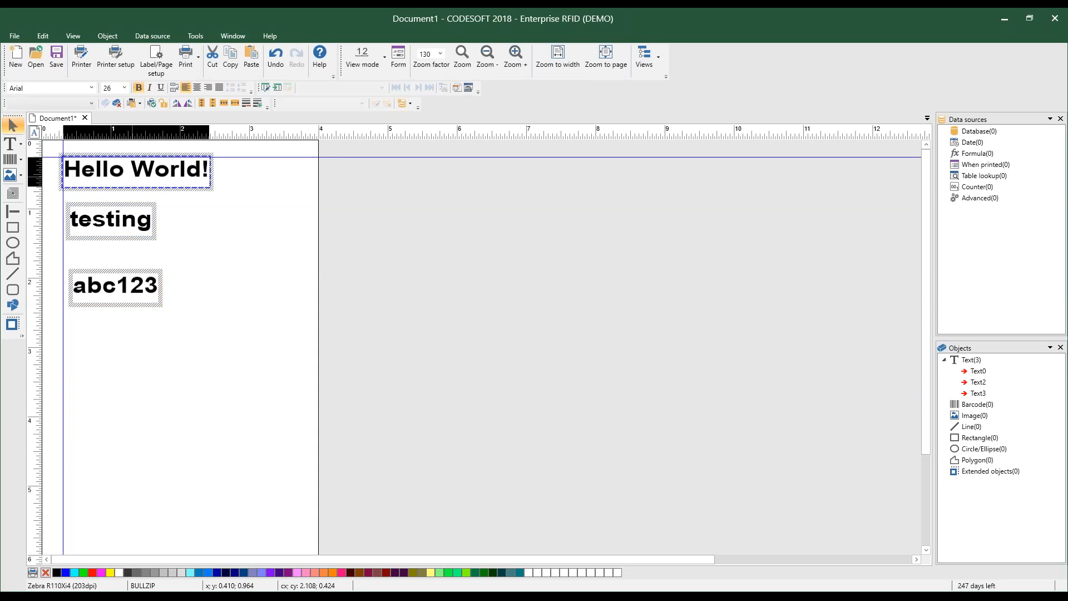
pyautogui.click(222, 404)
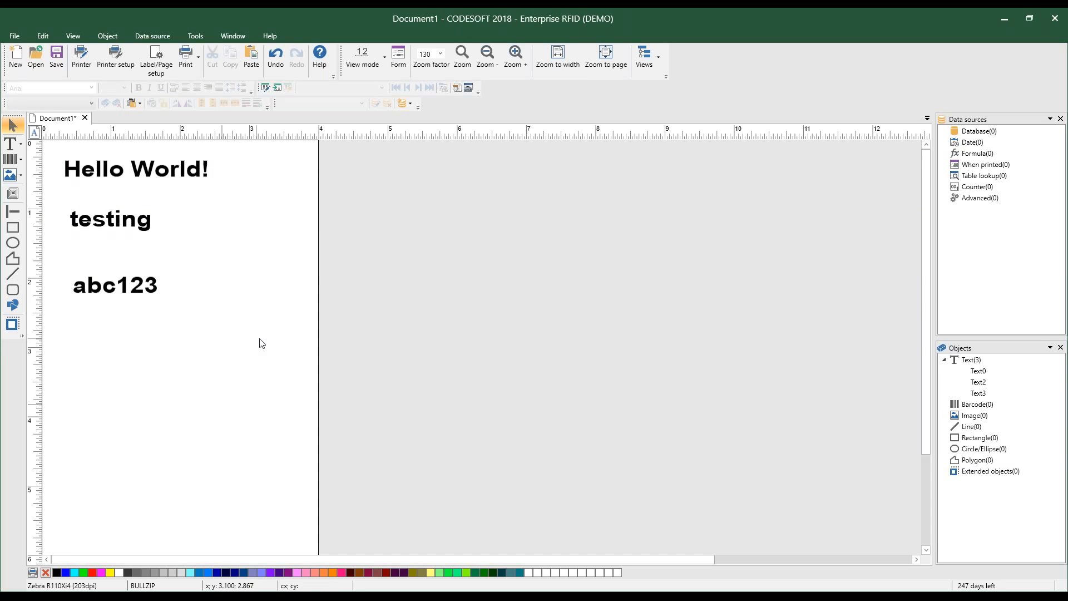
# Move all three texts together toward the label's middle, with "Hello World!" at about X 0.87 in, Y 1.52 in, and left-align them
pyautogui.moveTo(253, 333); pyautogui.dragTo(46, 145)
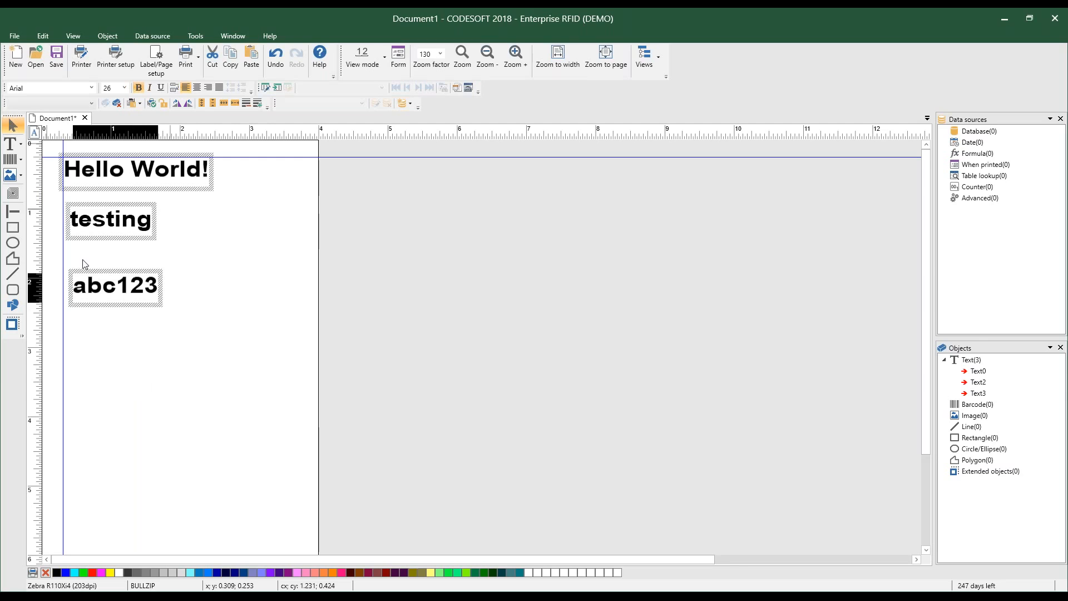
pyautogui.moveTo(121, 311); pyautogui.dragTo(161, 403)
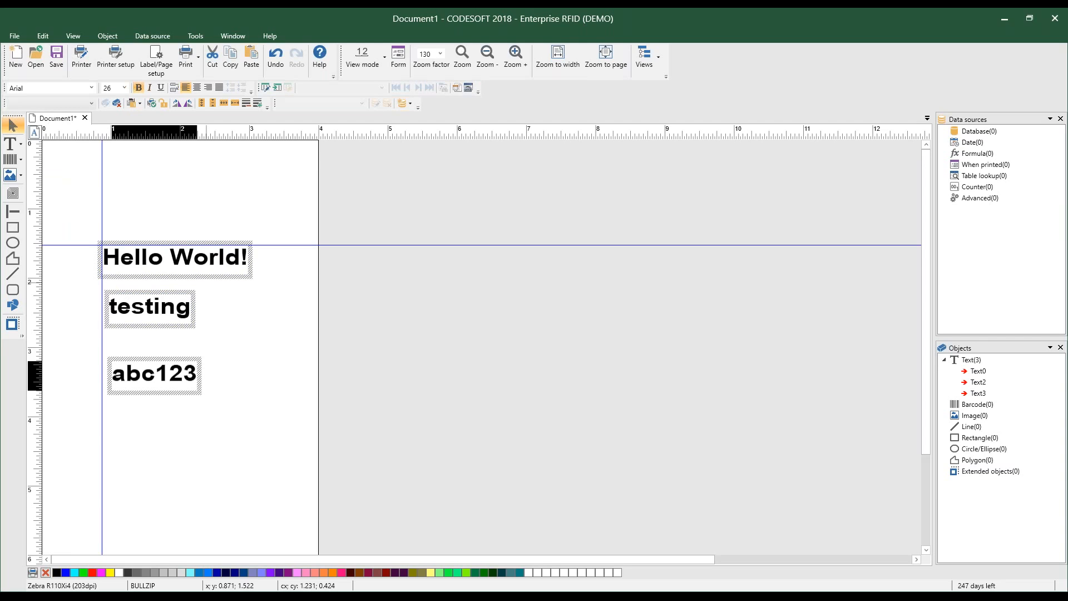
pyautogui.click(107, 35)
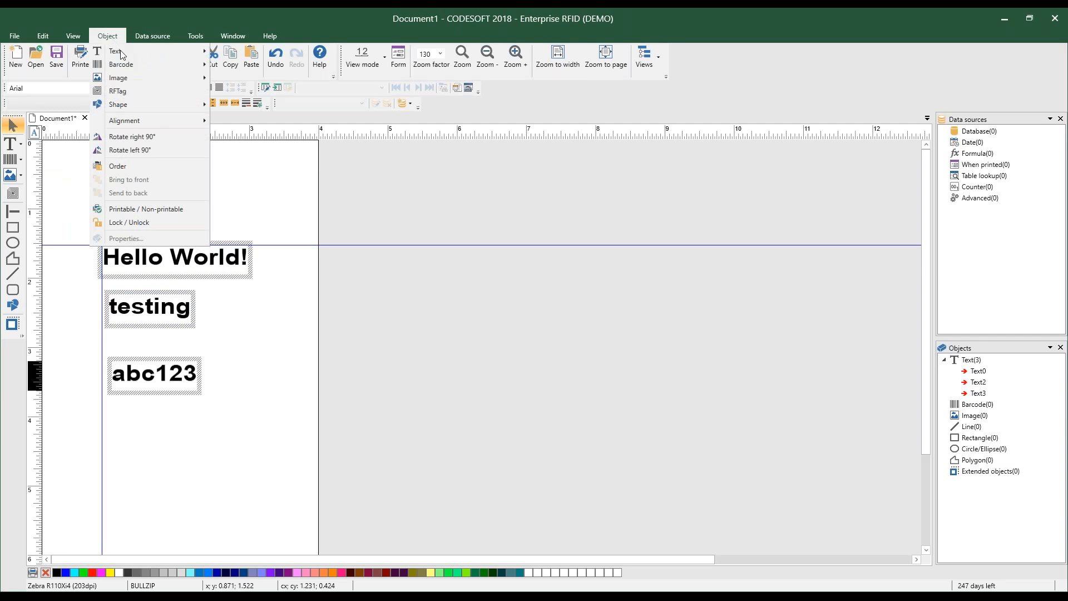
pyautogui.moveTo(149, 125)
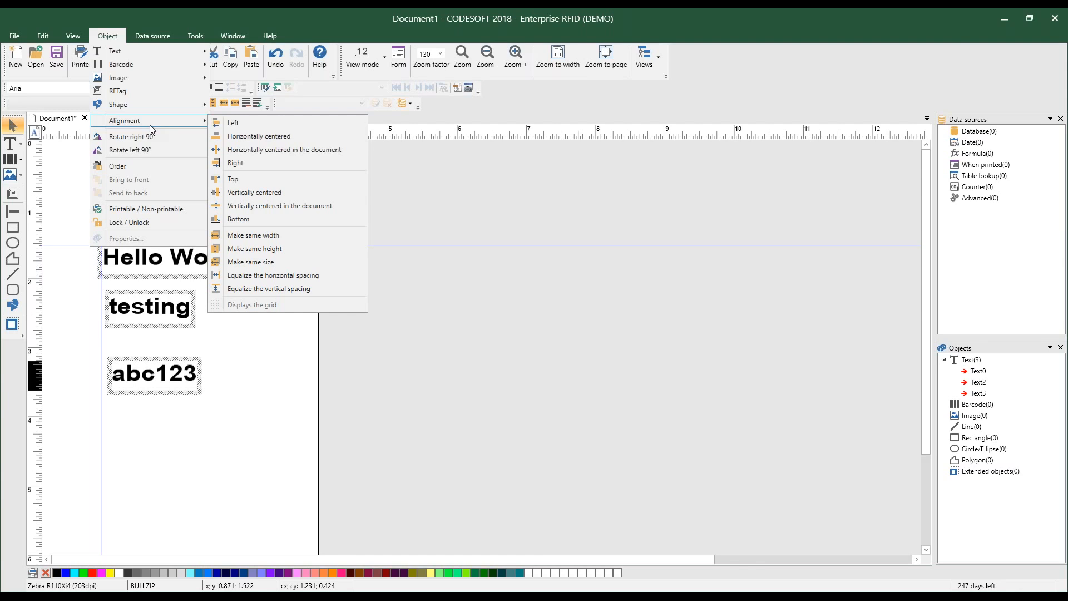
pyautogui.click(233, 122)
# Equalize the vertical spacing between the three texts and deselect them
pyautogui.click(103, 38)
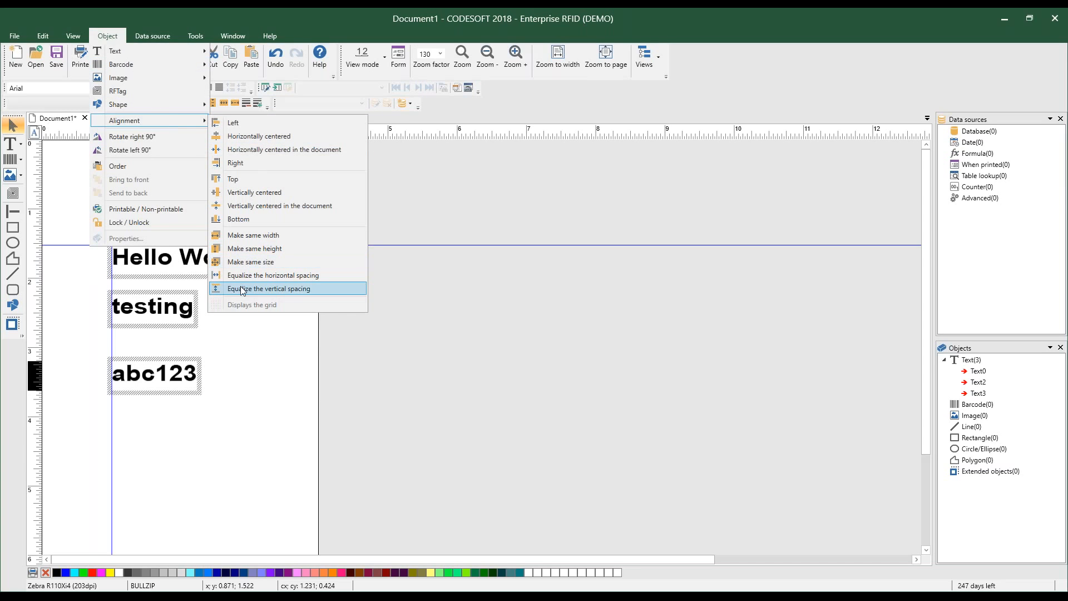
pyautogui.click(240, 288)
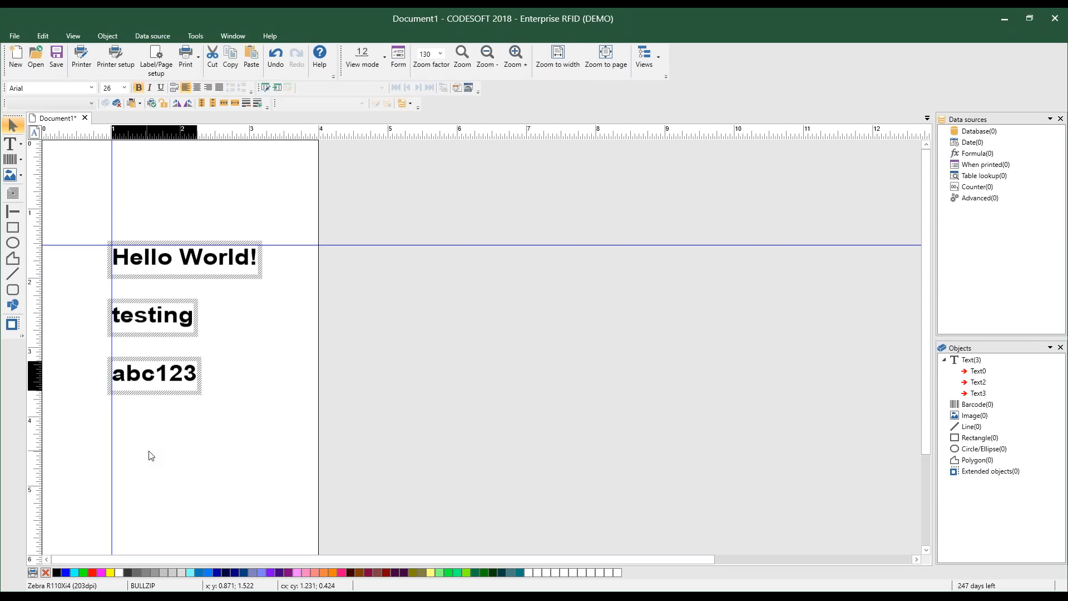
pyautogui.click(170, 465)
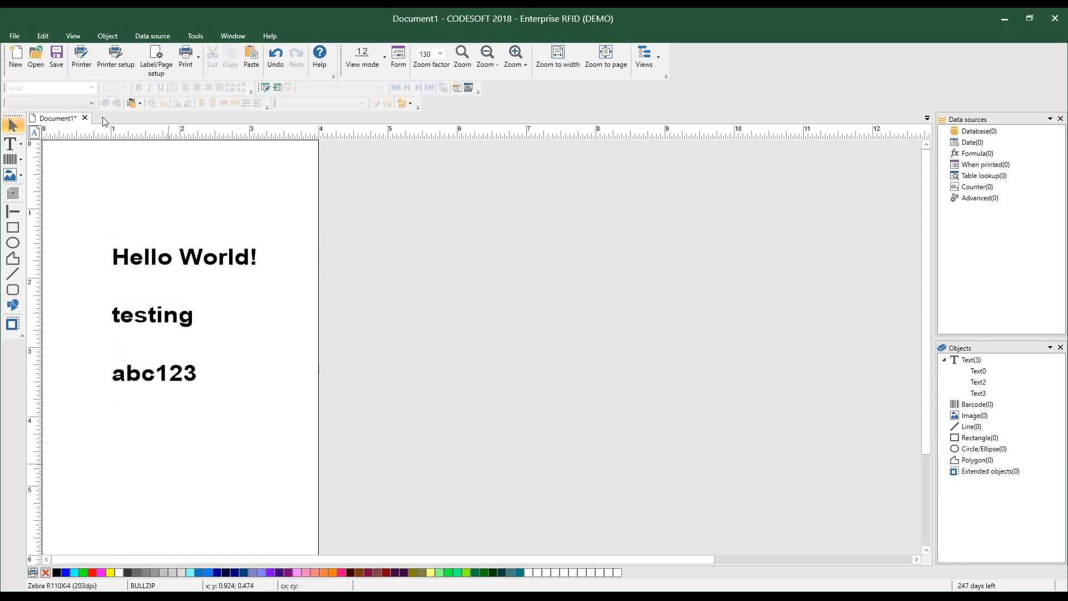
# Set the document grid spacing to 1/8 inches and turn on its display
pyautogui.click(196, 36)
pyautogui.click(216, 104)
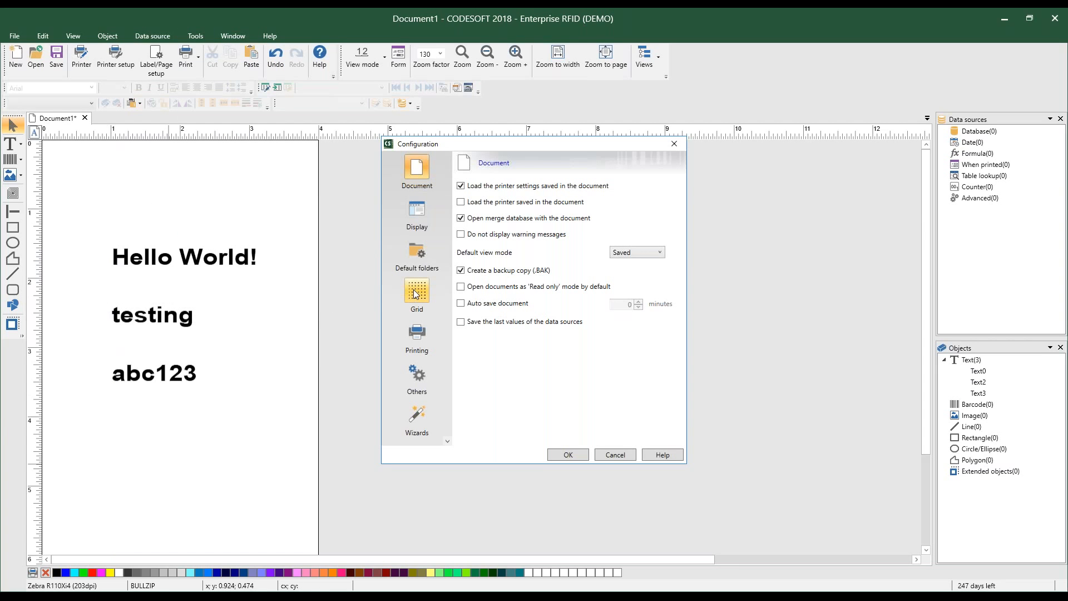
pyautogui.click(414, 293)
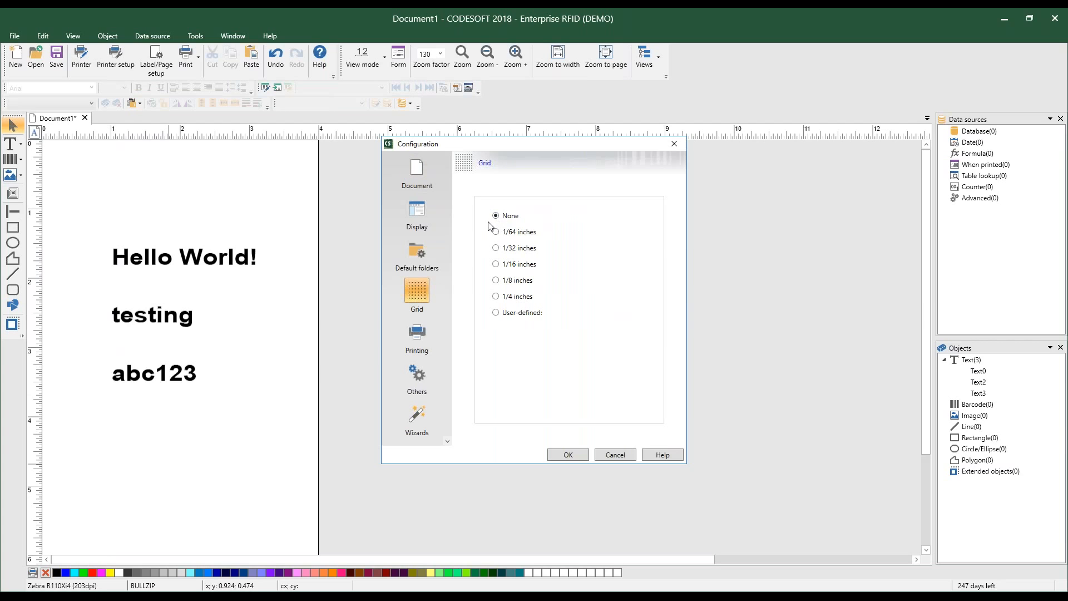
pyautogui.click(496, 280)
pyautogui.click(496, 333)
pyautogui.click(558, 455)
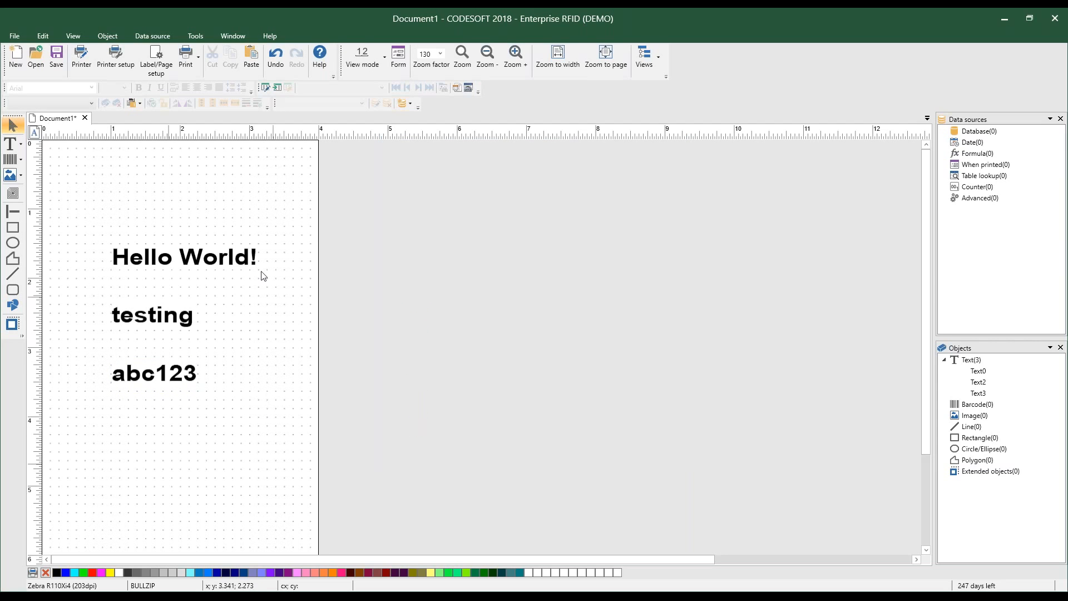
# Move the "Hello World!" text up near the label's upper edge, at about X 0.75 in and Y 0.38 in, and deselect it
pyautogui.click(250, 258)
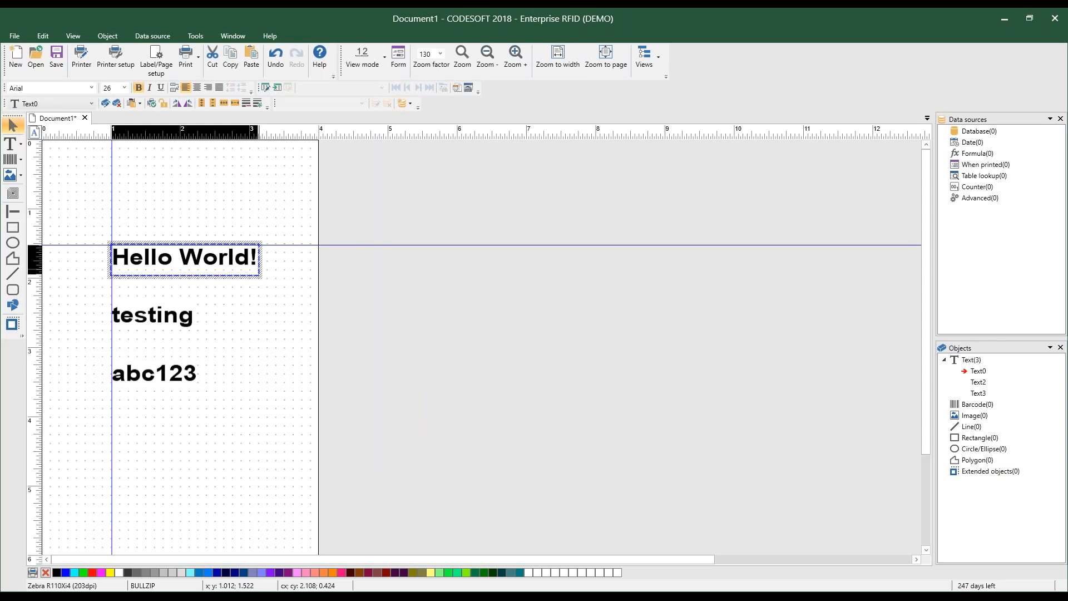
pyautogui.moveTo(262, 267); pyautogui.dragTo(241, 185)
pyautogui.click(278, 230)
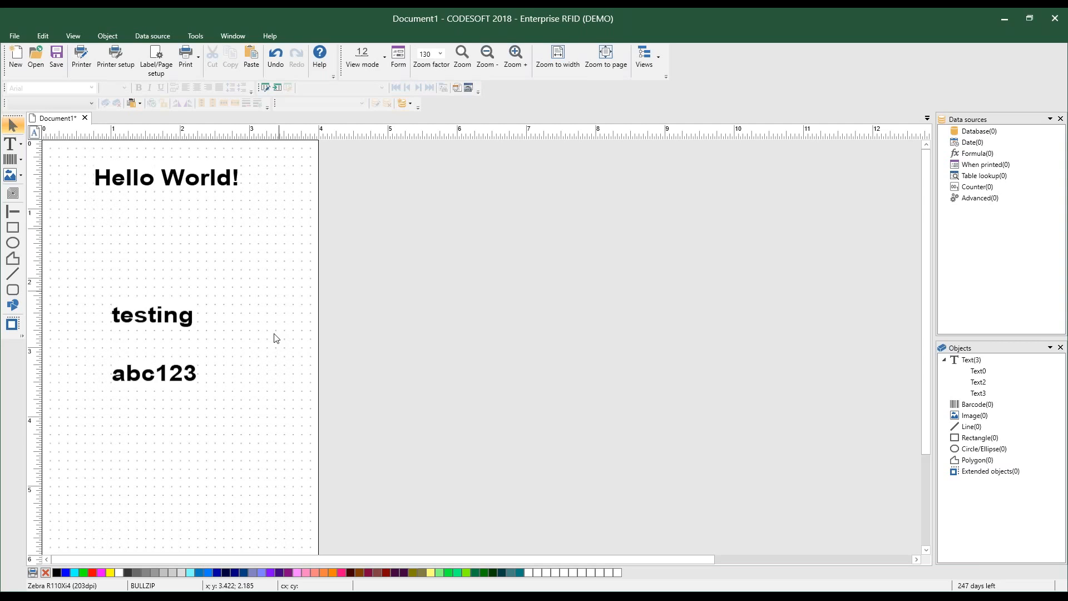
# Turn off the document grid by setting its spacing to None
pyautogui.click(192, 37)
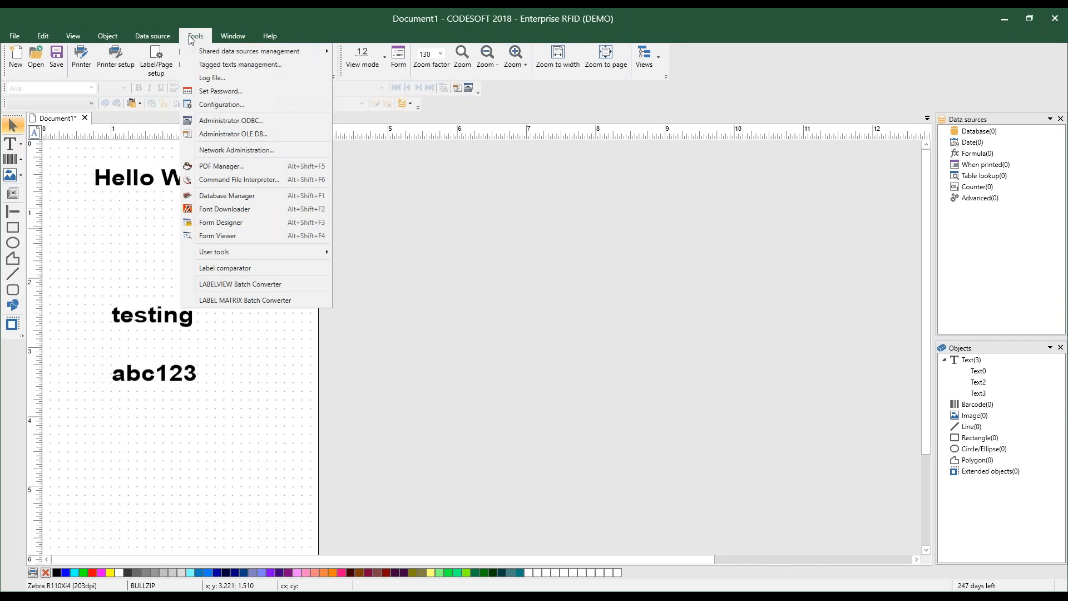
pyautogui.click(210, 105)
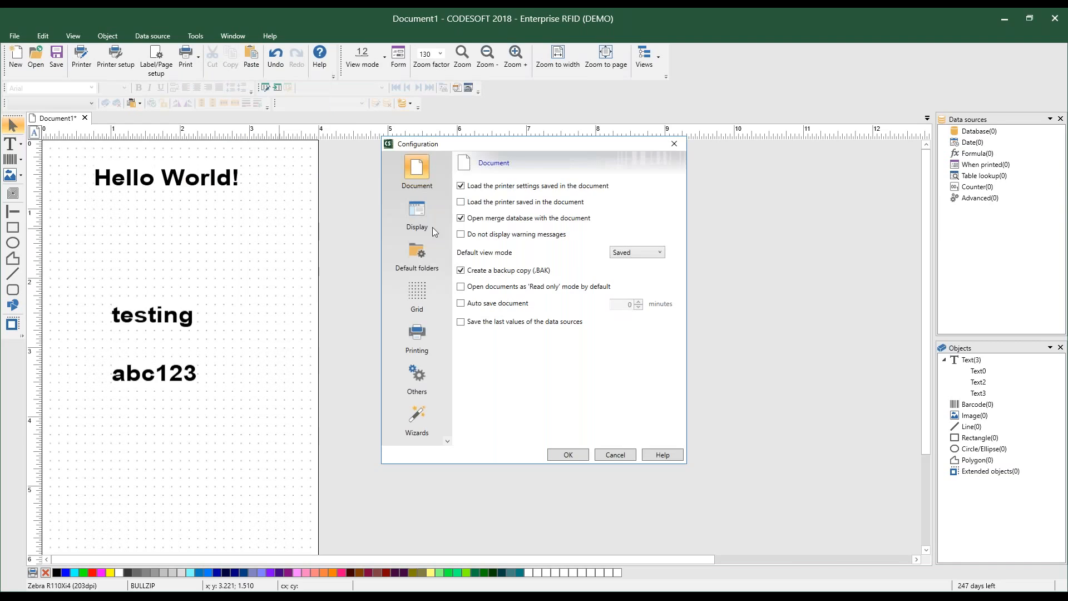
pyautogui.click(414, 293)
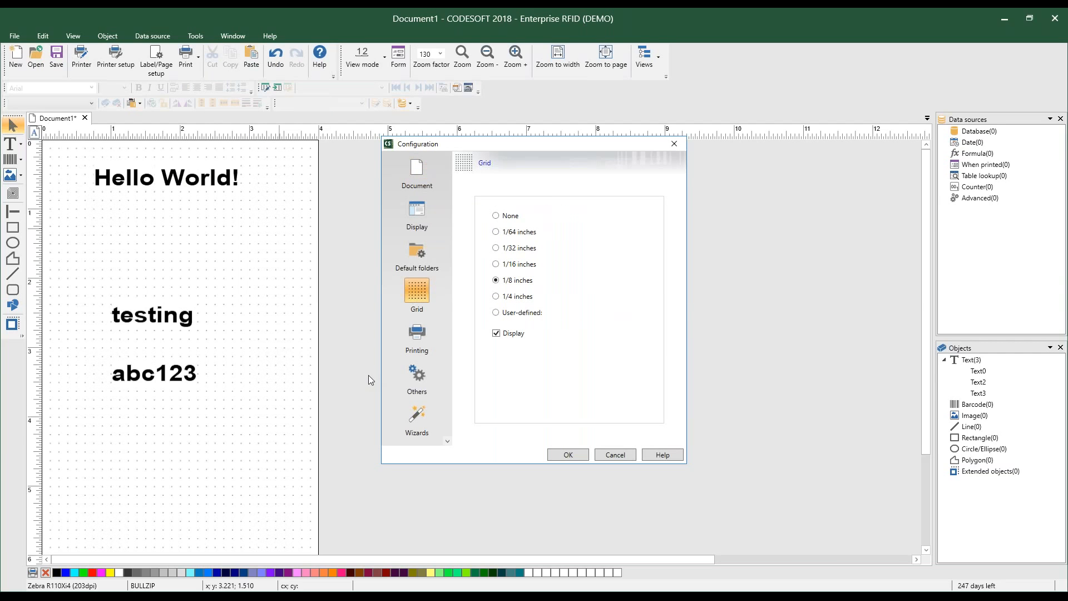
pyautogui.click(496, 216)
pyautogui.click(561, 456)
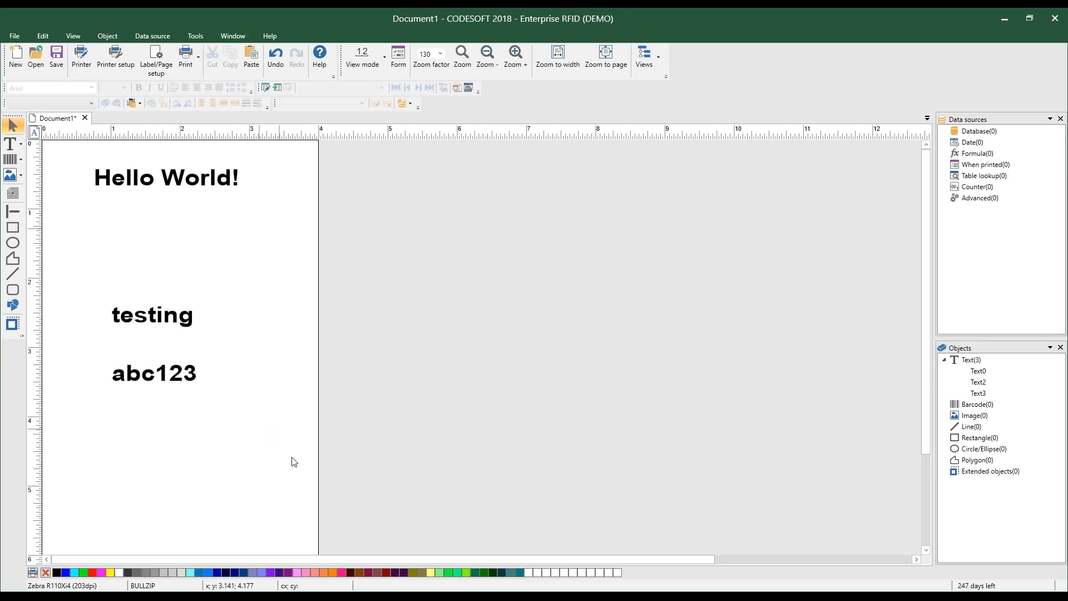
# Delete the "Hello World!", "testing" and "abc123" texts together from the label
pyautogui.moveTo(294, 467); pyautogui.dragTo(66, 154)
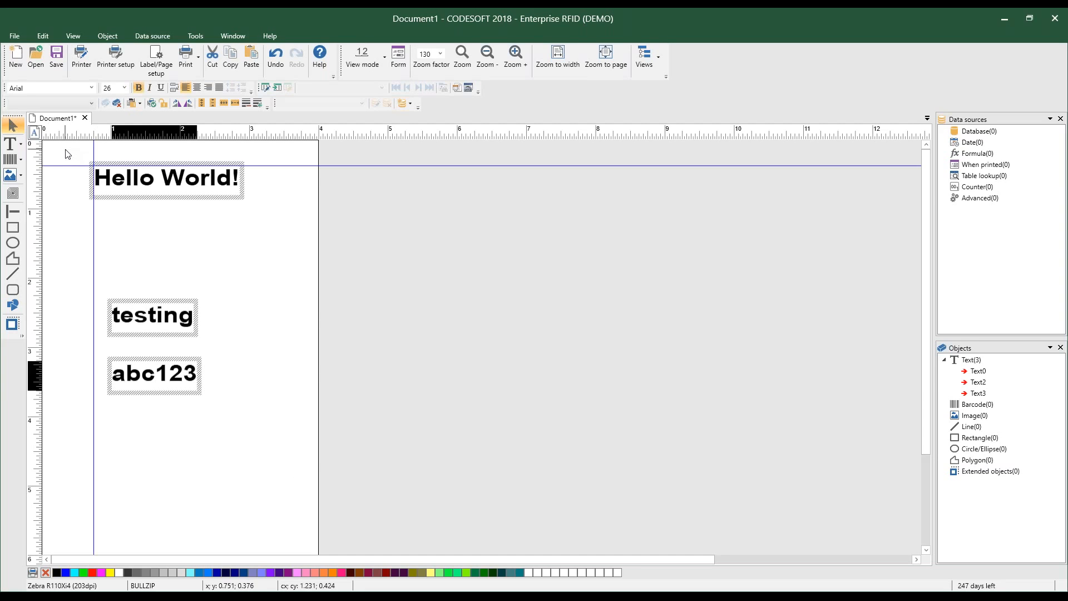
pyautogui.press('Delete')
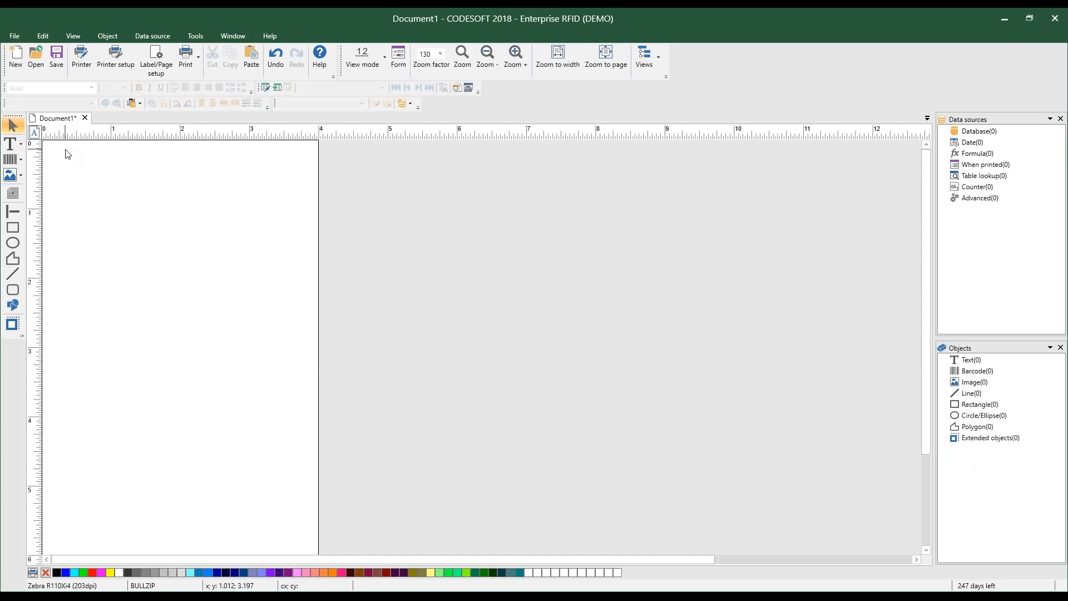
# Start the wizard for a new database data source and look through its existing connections without choosing one
pyautogui.rightClick(980, 133)
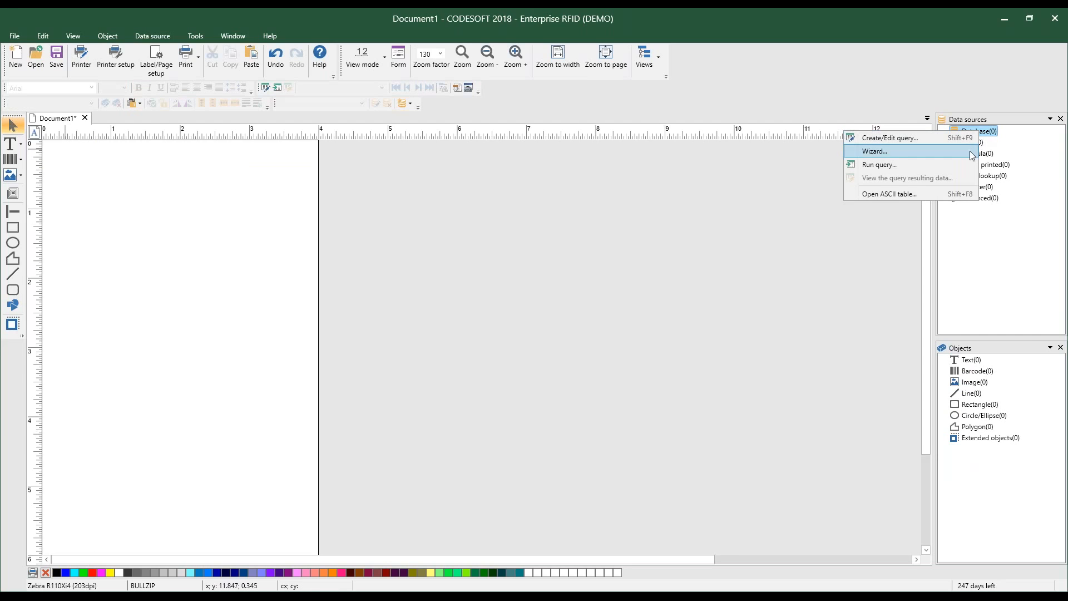
pyautogui.click(971, 155)
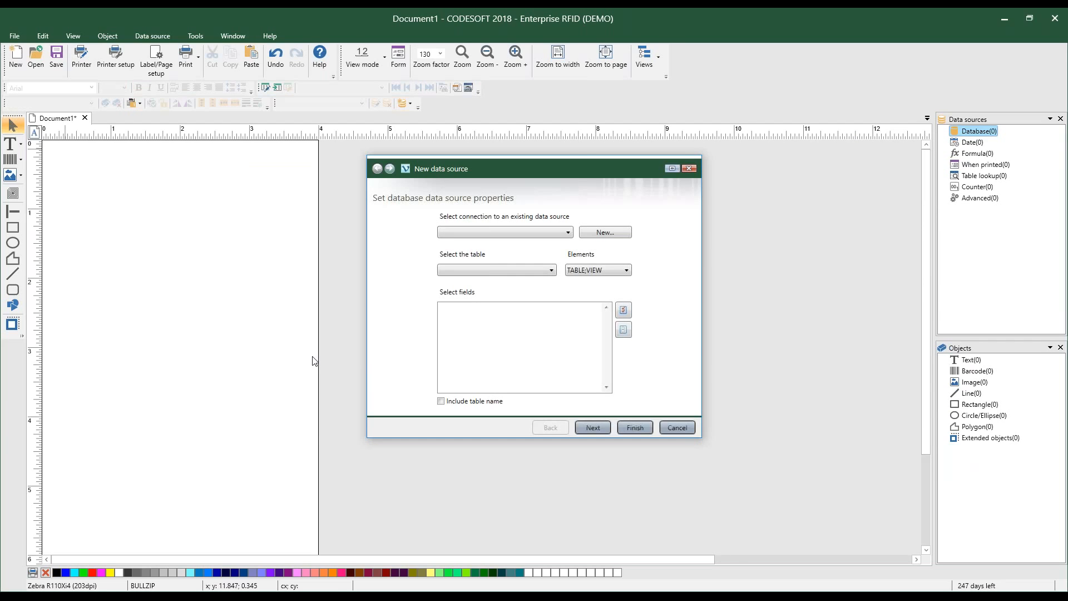
pyautogui.click(568, 233)
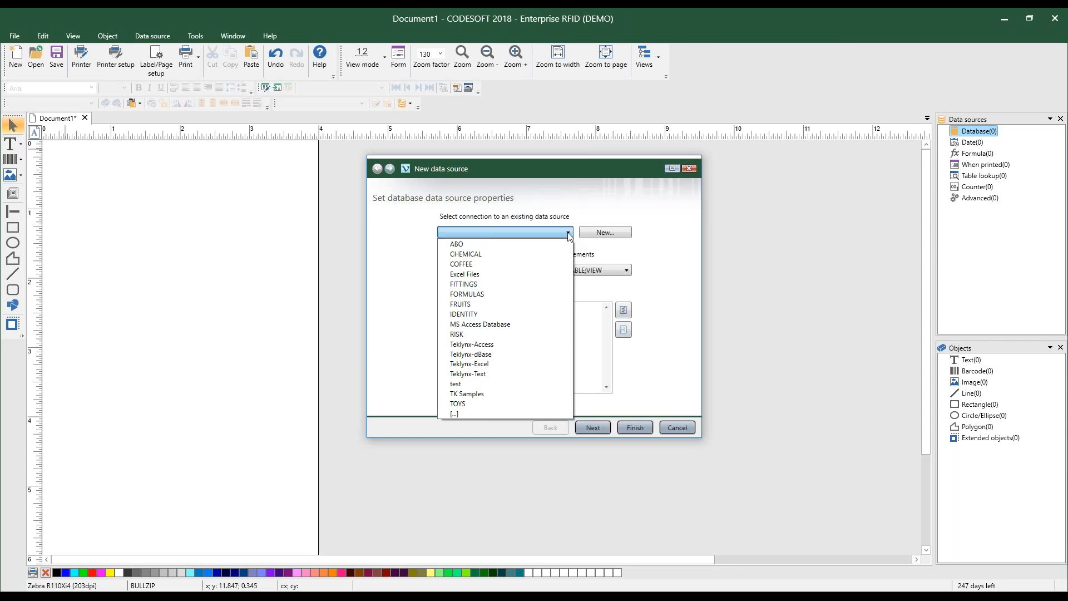
pyautogui.click(398, 337)
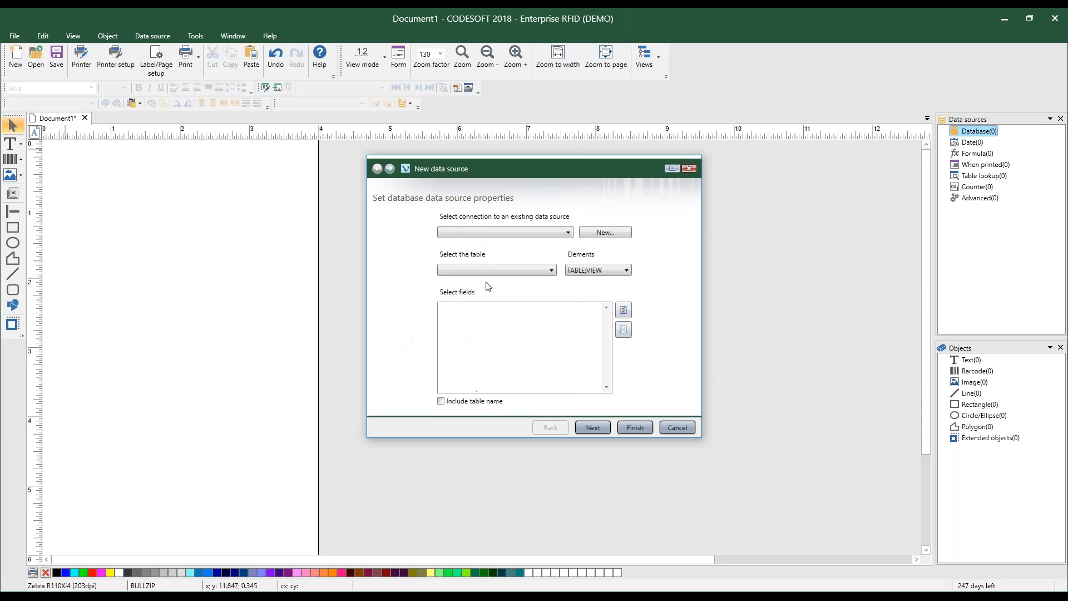
# Explore the OLE-DB and ODBC types for a new database connection, open the ODBC data source administrator and cancel it
pyautogui.click(605, 232)
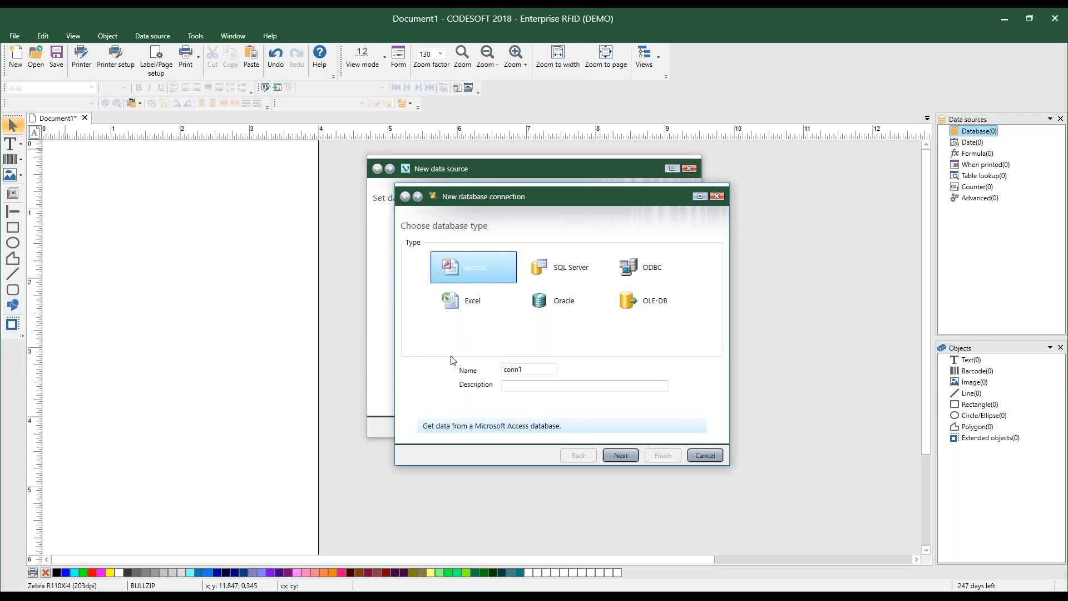
pyautogui.click(639, 269)
pyautogui.click(645, 302)
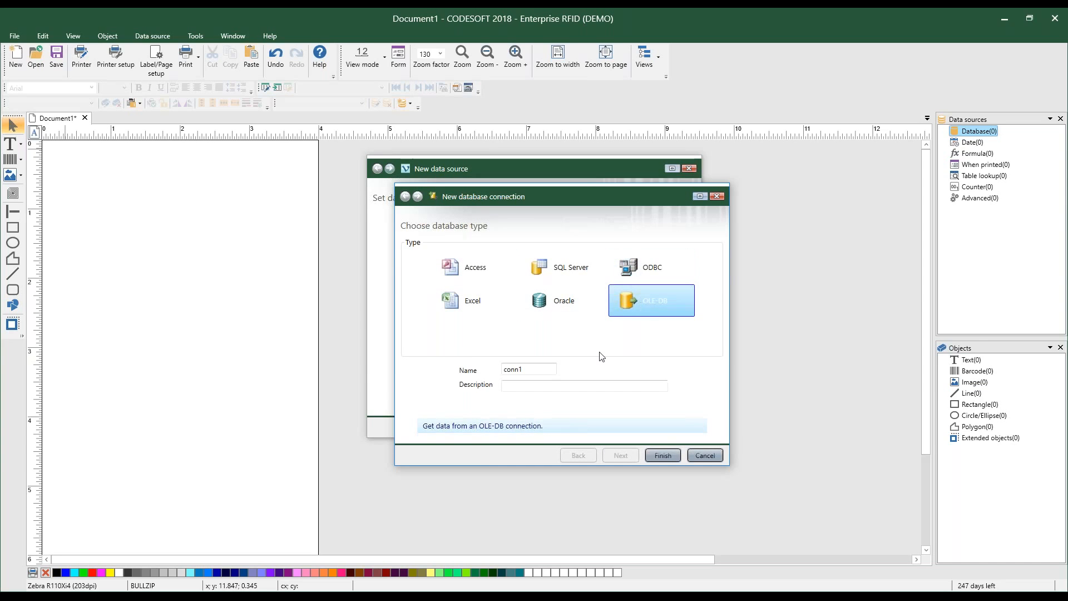
pyautogui.click(651, 267)
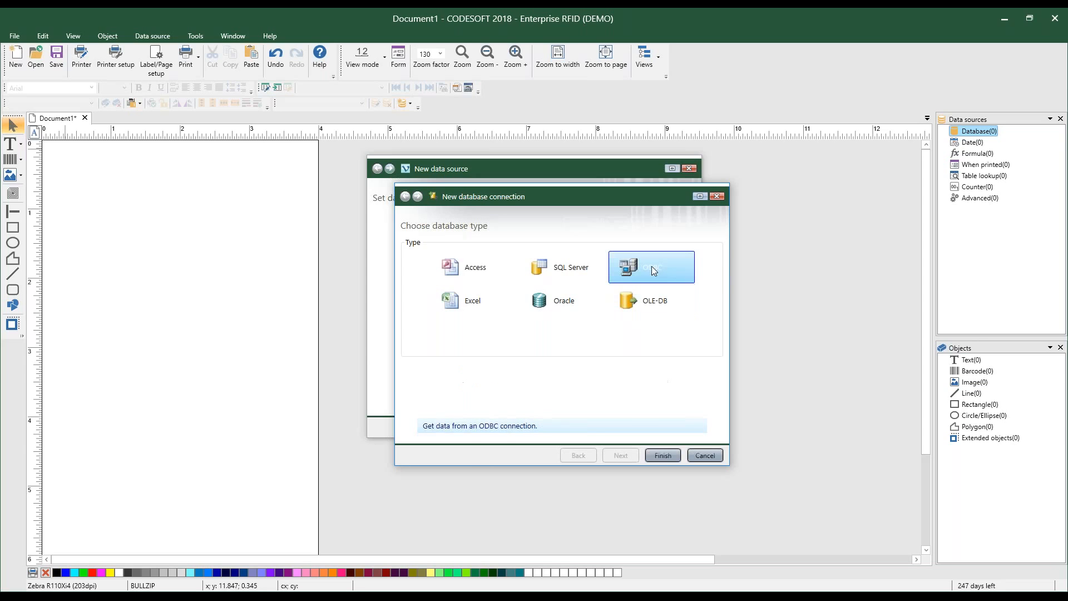
pyautogui.click(656, 458)
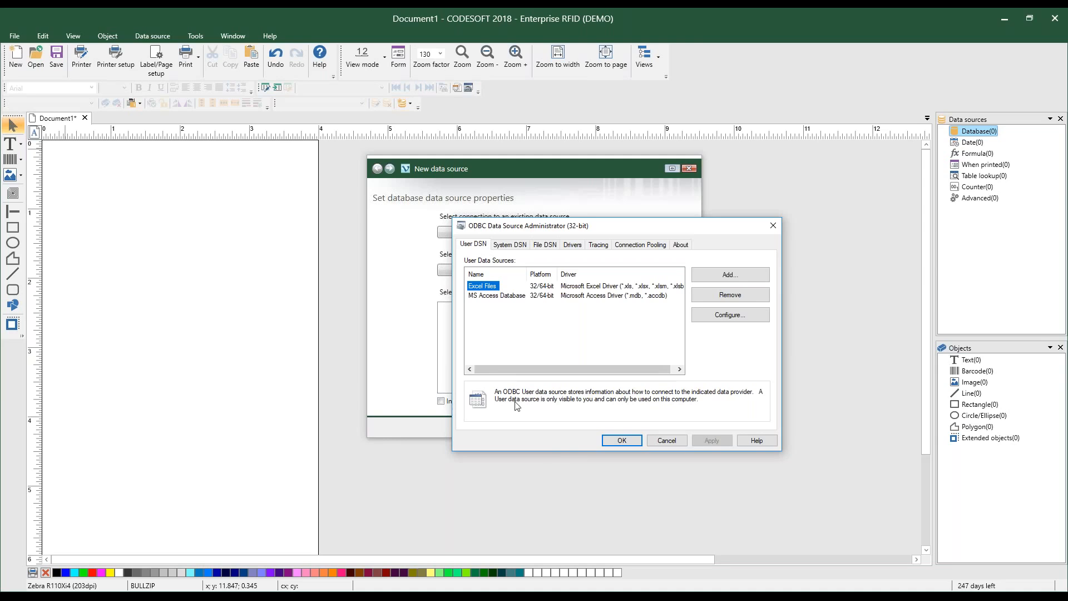
pyautogui.click(663, 441)
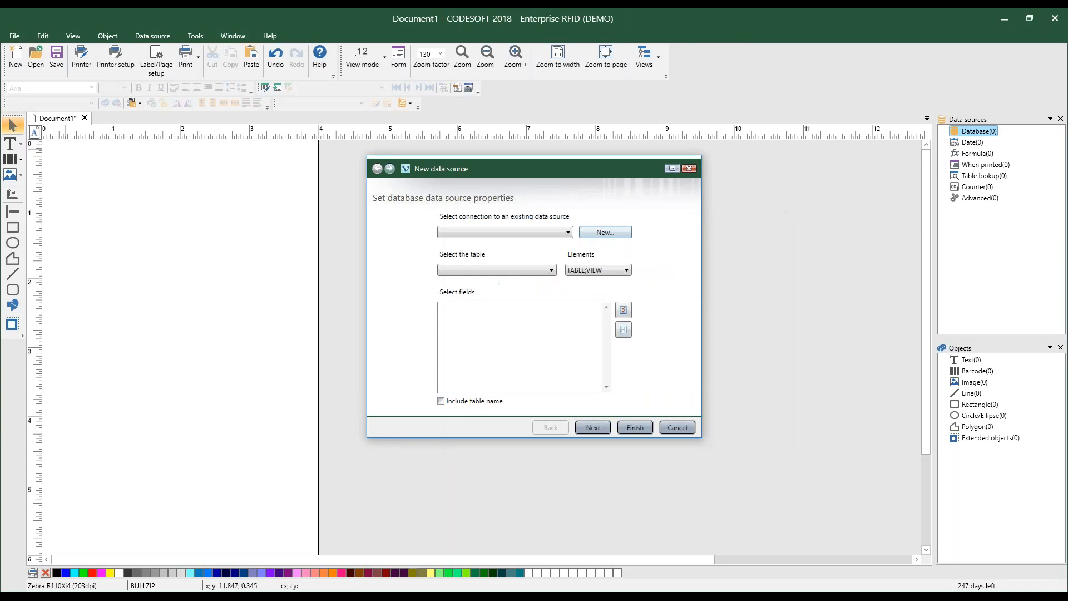
# Start another new database connection and examine the file settings for the Access and Excel types
pyautogui.click(595, 232)
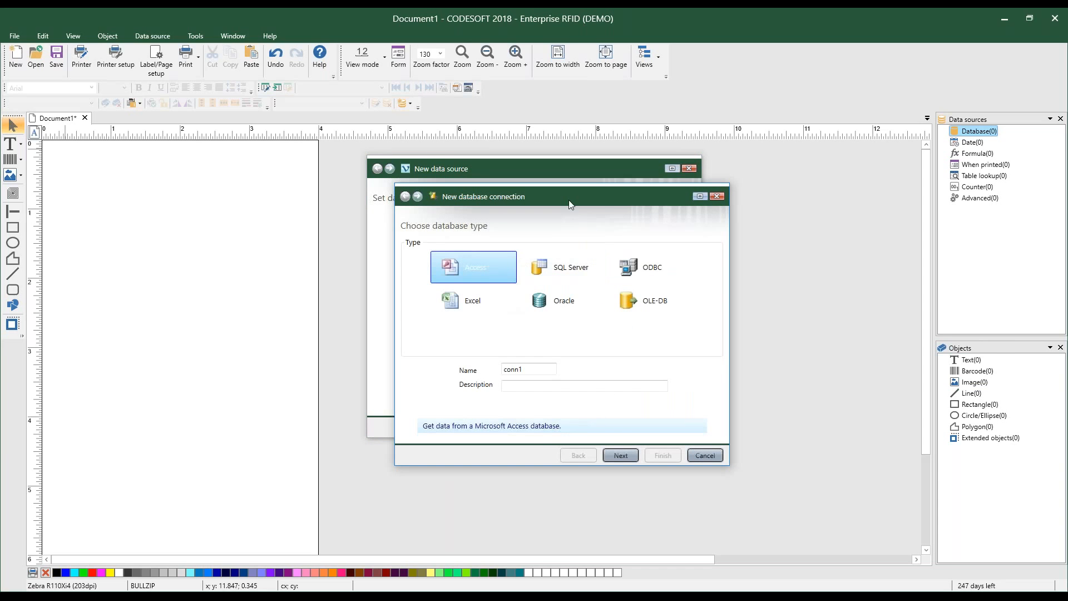
pyautogui.moveTo(604, 198); pyautogui.dragTo(870, 188)
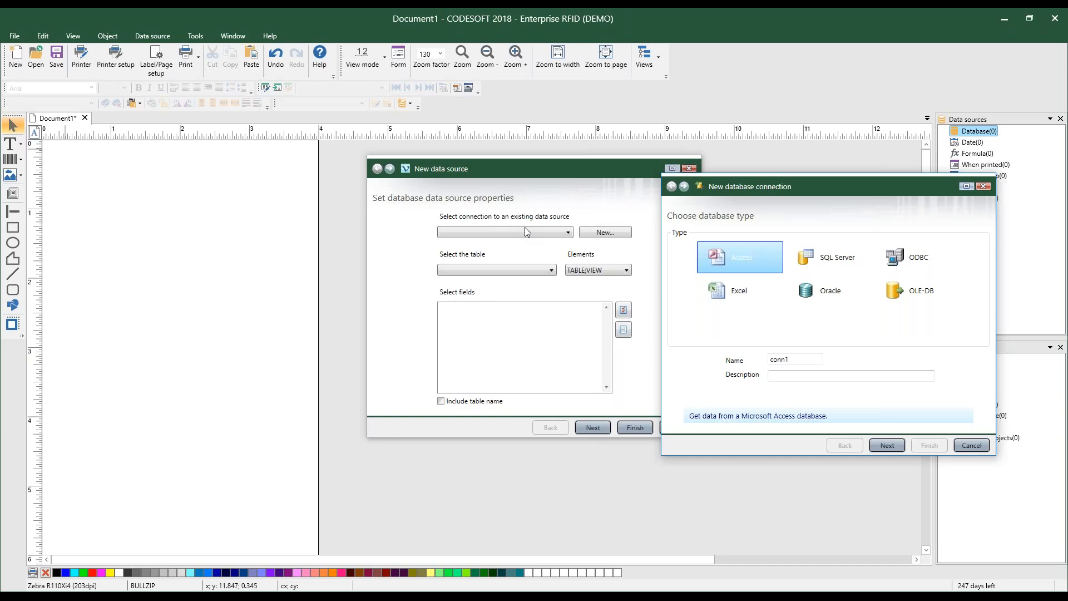
pyautogui.doubleClick(792, 363)
pyautogui.click(884, 445)
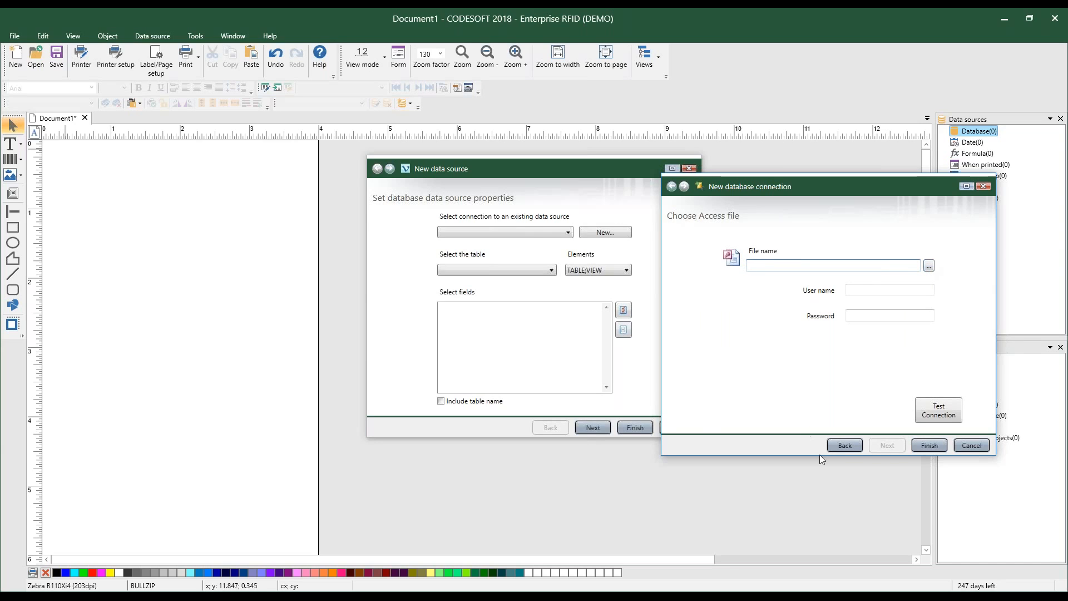
pyautogui.click(845, 447)
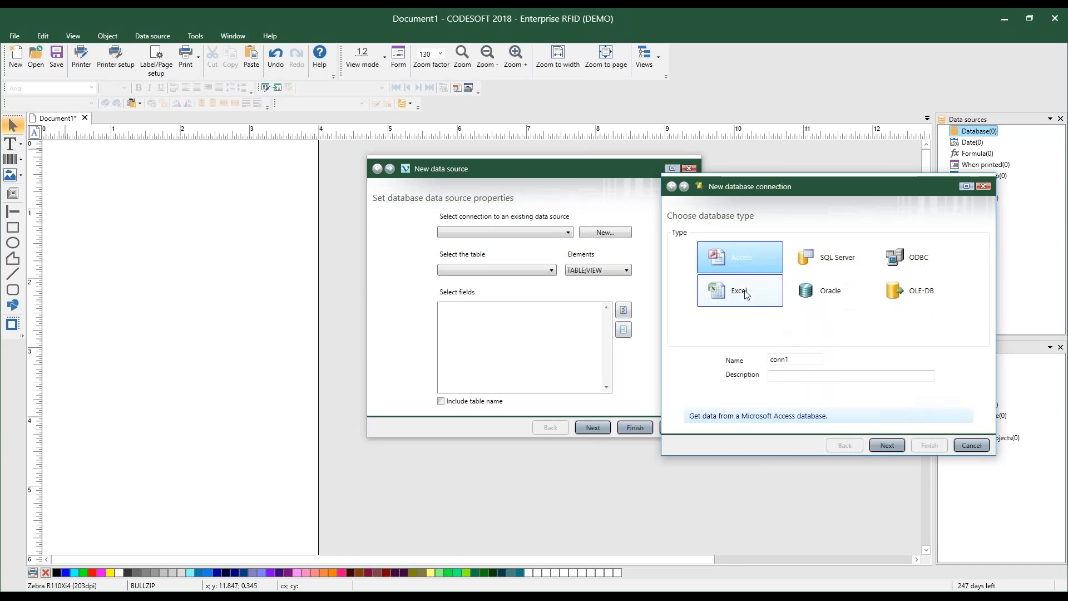
pyautogui.click(718, 290)
pyautogui.moveTo(796, 361); pyautogui.dragTo(767, 362)
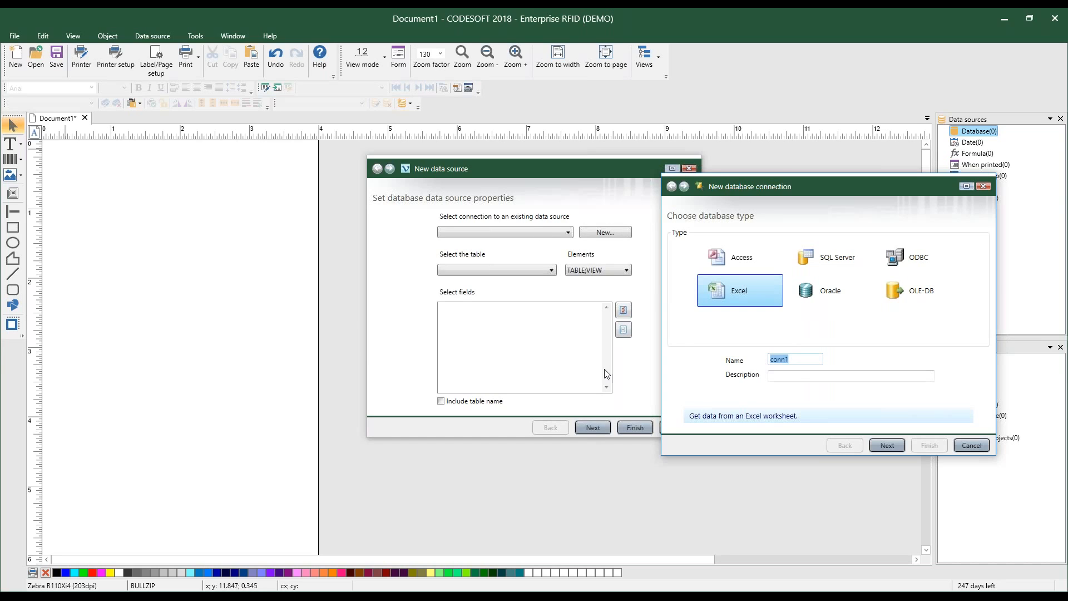
pyautogui.click(887, 444)
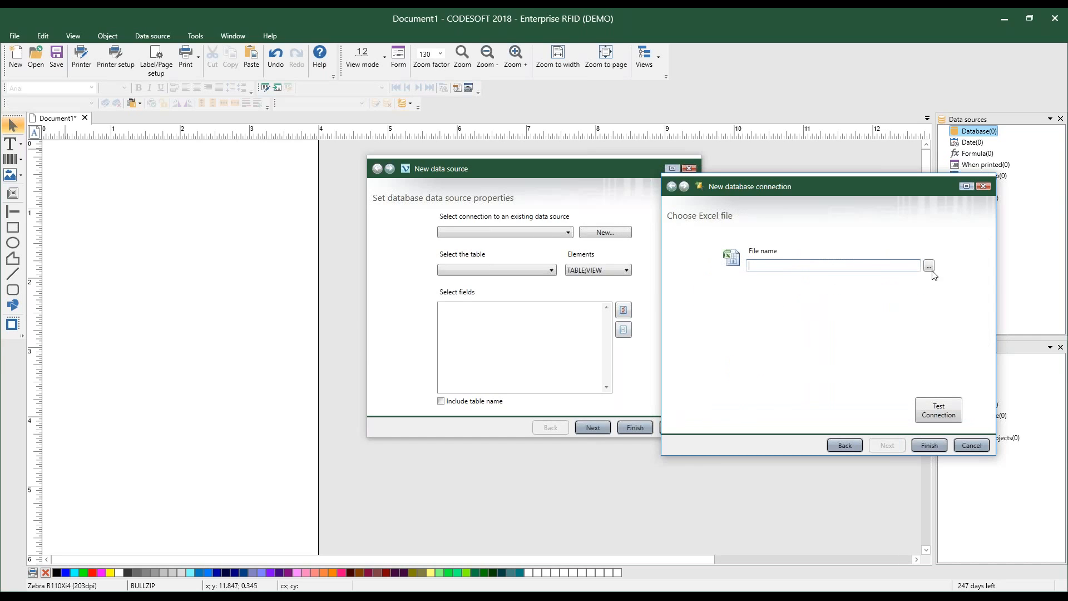
pyautogui.click(843, 445)
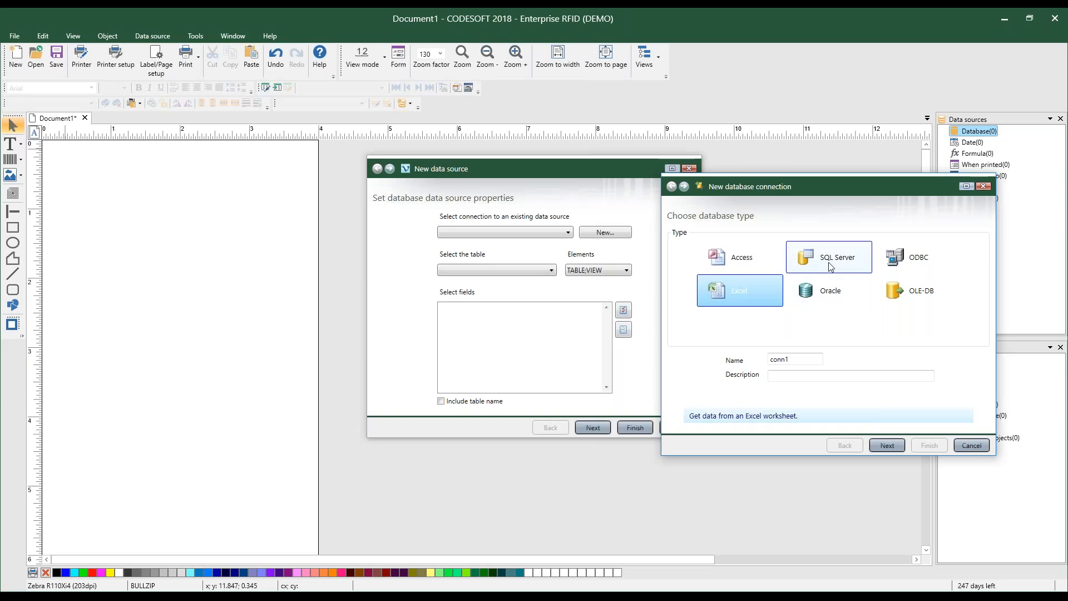
# Examine the logon settings for the SQL Server and Oracle connection types and cancel the new connection
pyautogui.click(813, 260)
pyautogui.click(883, 444)
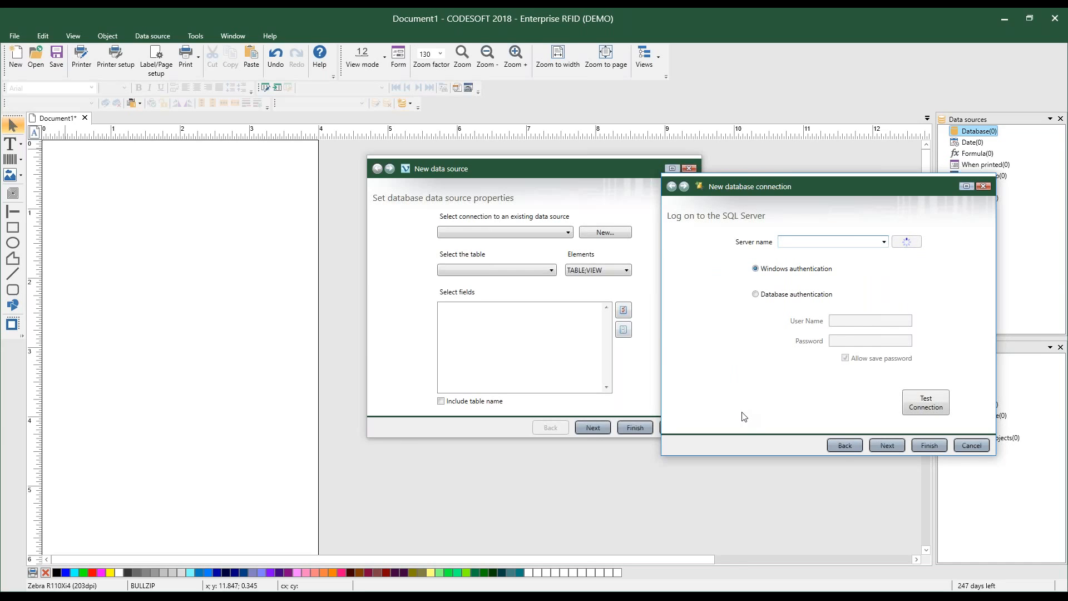
pyautogui.click(844, 445)
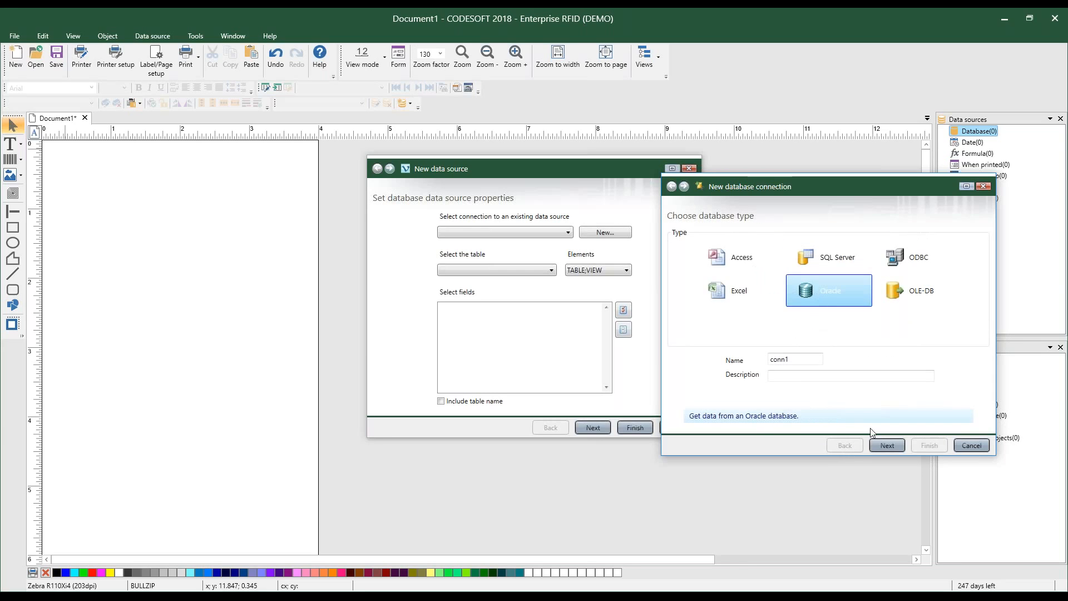
pyautogui.click(886, 445)
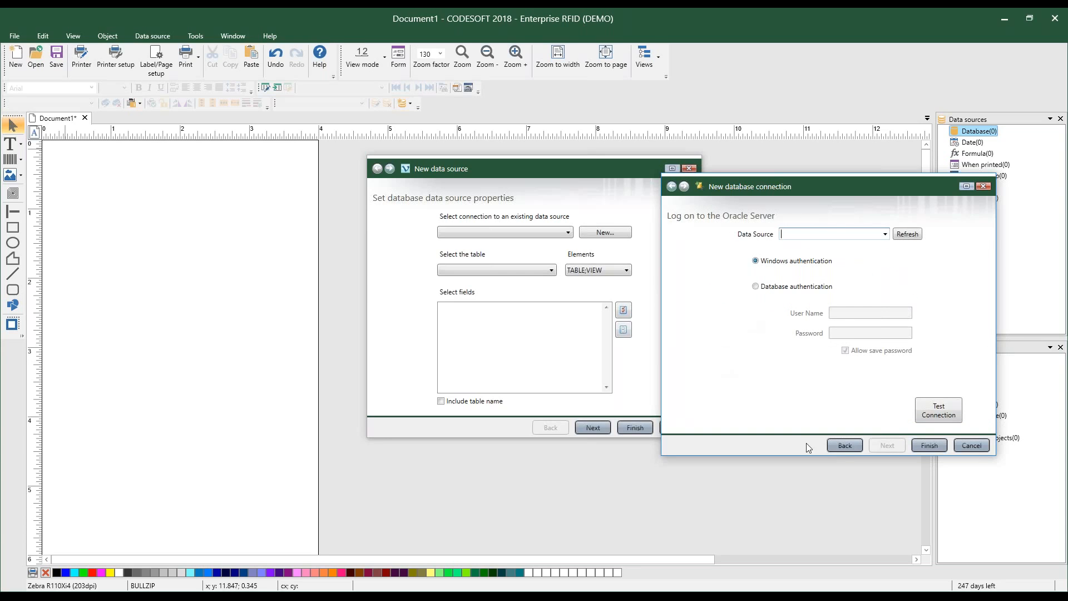
pyautogui.click(843, 446)
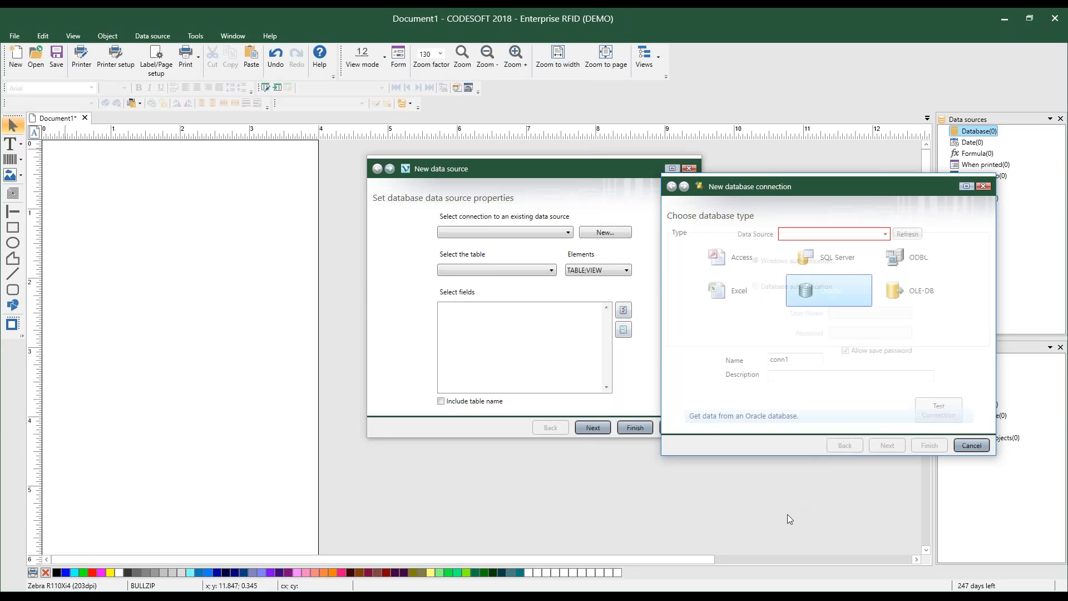
pyautogui.click(964, 443)
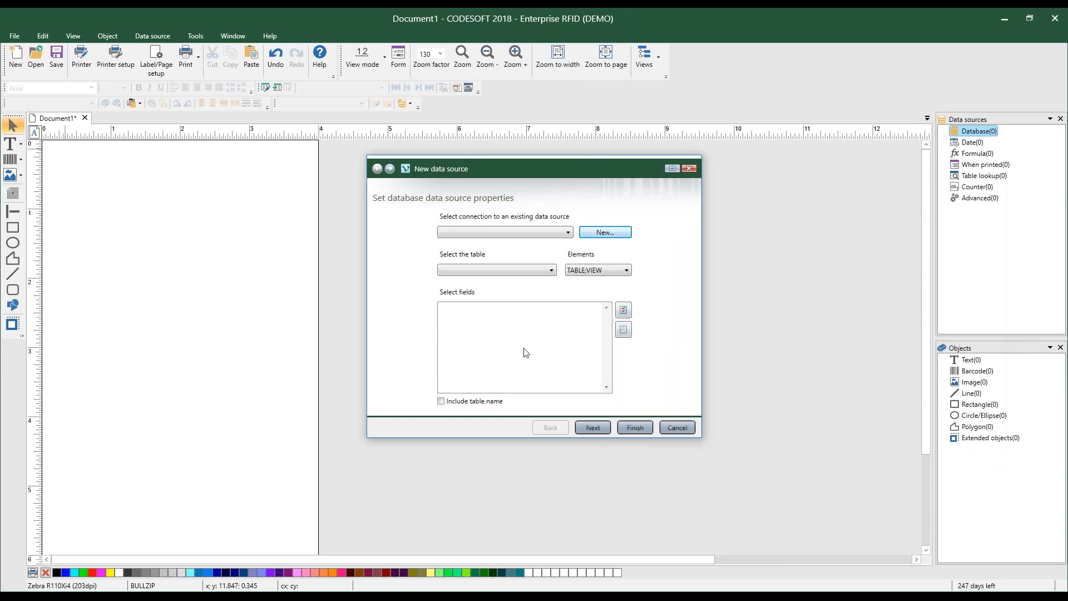
# Choose the existing FITTINGS connection for the new database data source
pyautogui.click(567, 234)
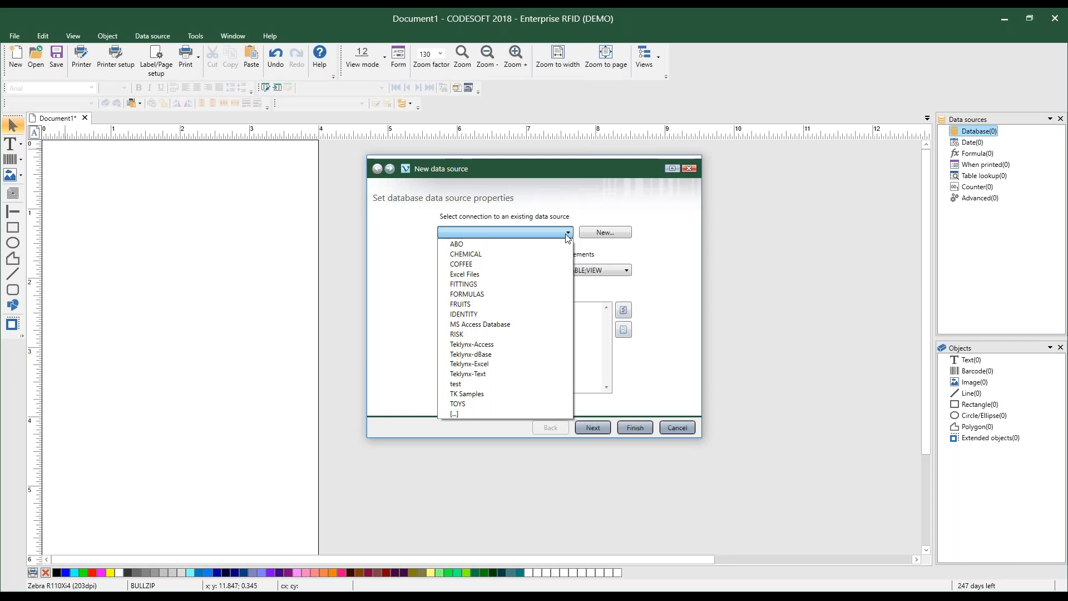
pyautogui.click(513, 284)
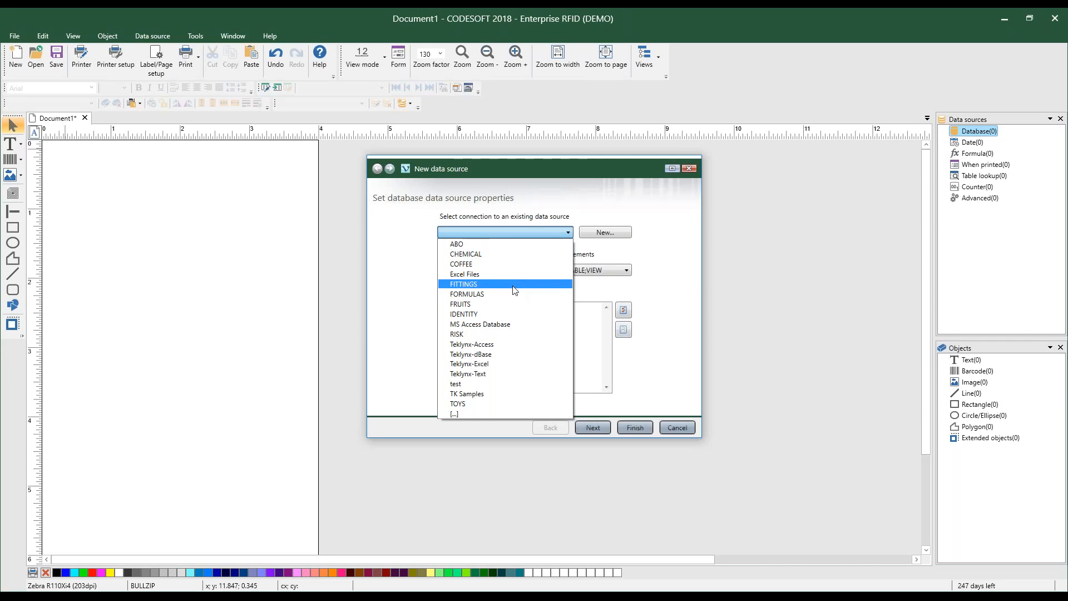
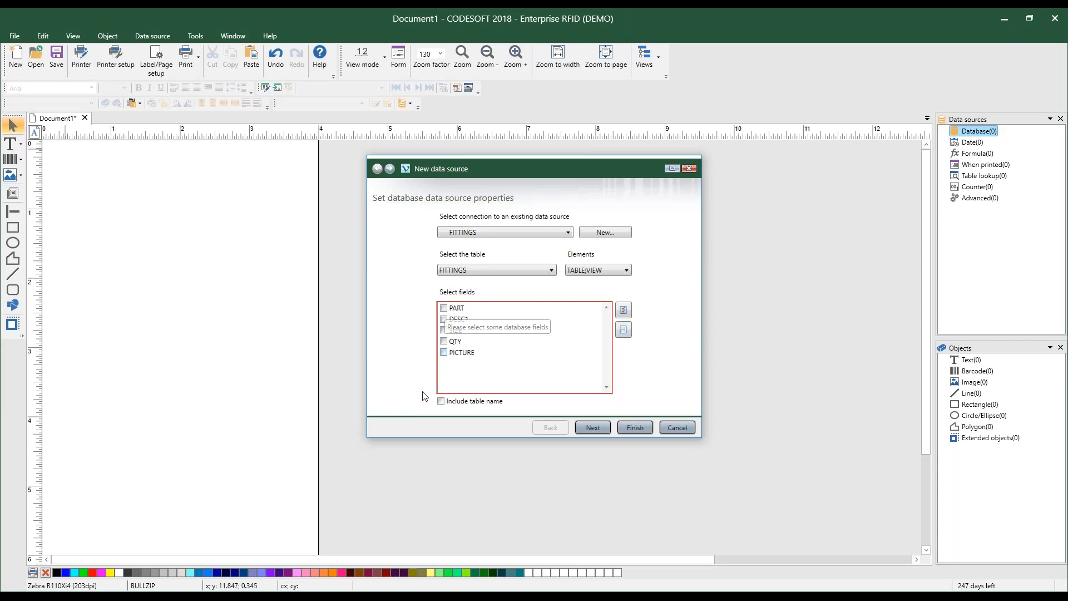
# Include the PART, DESC1, SIZE, QTY and PICTURE fields of the FITTINGS table in the database data source
pyautogui.click(444, 308)
pyautogui.click(444, 319)
pyautogui.click(444, 331)
pyautogui.click(444, 341)
pyautogui.click(444, 352)
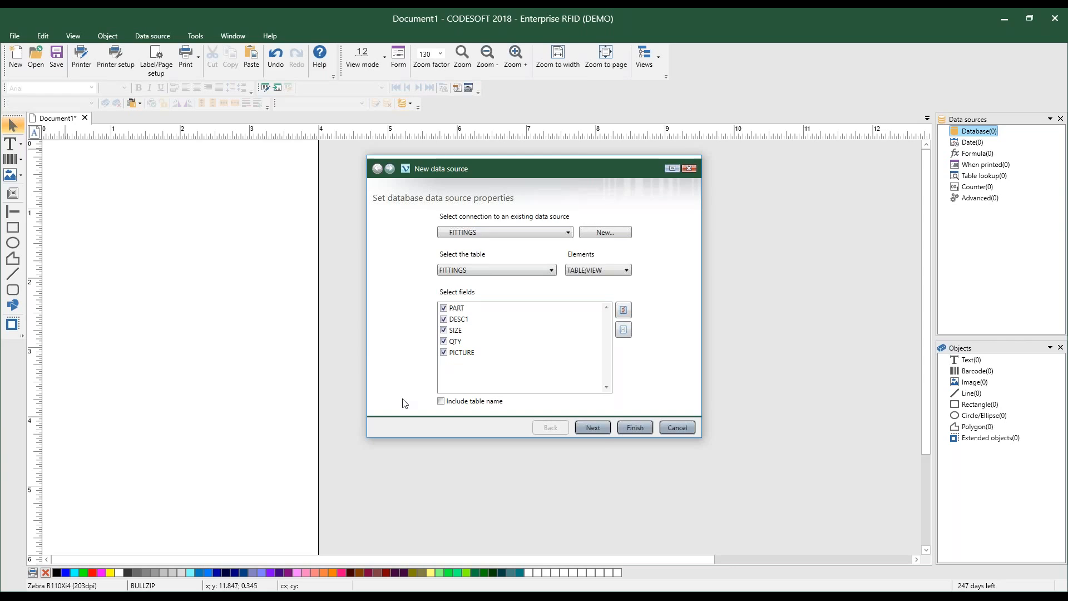
# Set Text as the host object for all five database variables and finish creating the data source
pyautogui.click(593, 427)
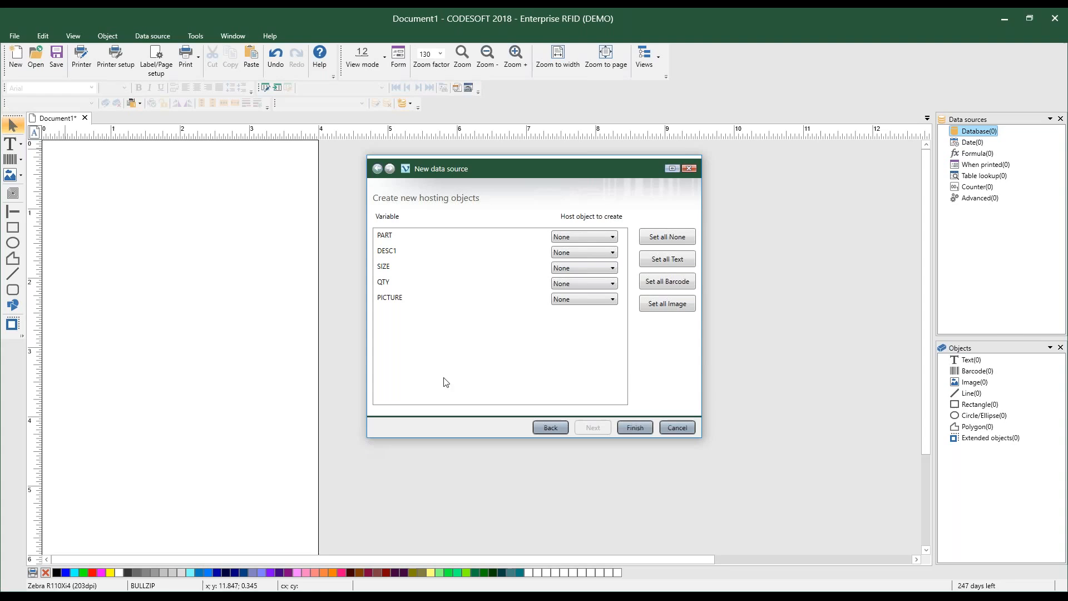
pyautogui.click(665, 263)
pyautogui.click(635, 427)
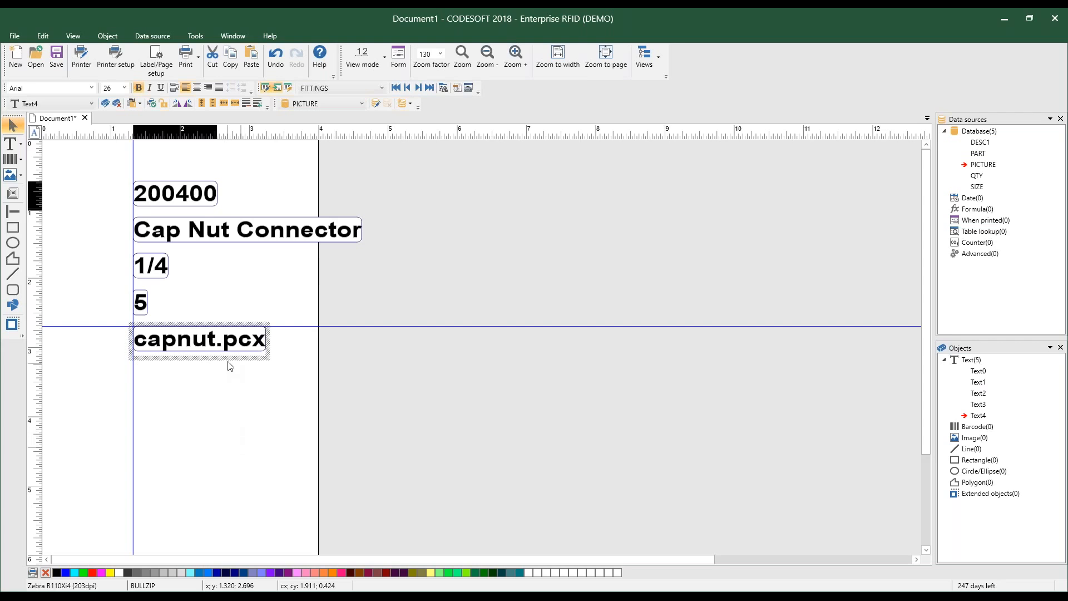
# Move all five text objects together toward the label's upper-left corner, about 0.4 in from the left edge, and deselect them
pyautogui.moveTo(401, 410); pyautogui.dragTo(91, 158)
pyautogui.moveTo(131, 191); pyautogui.dragTo(67, 175)
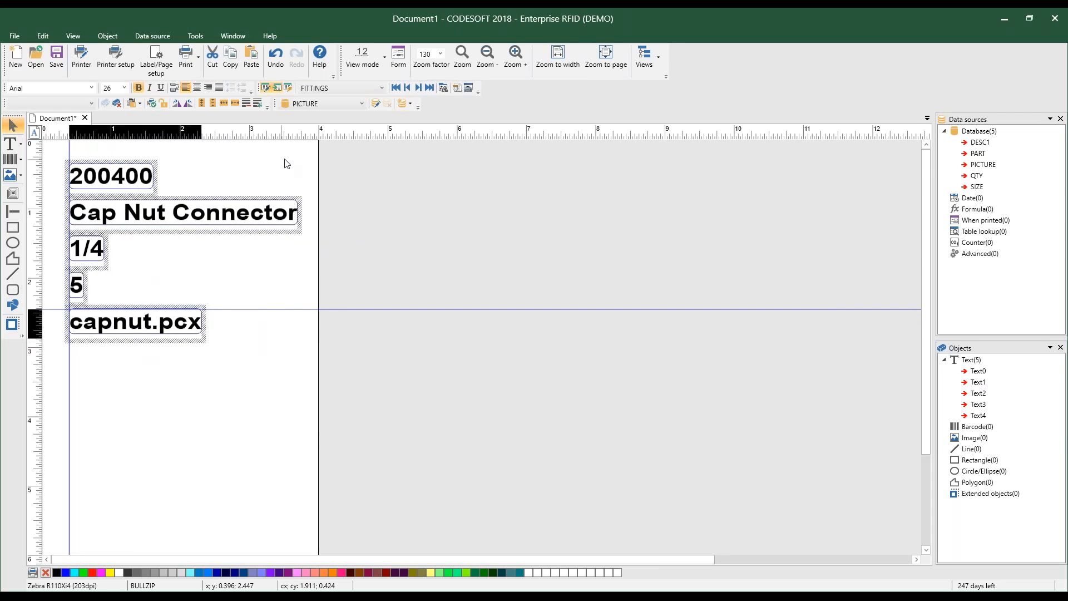
pyautogui.click(286, 164)
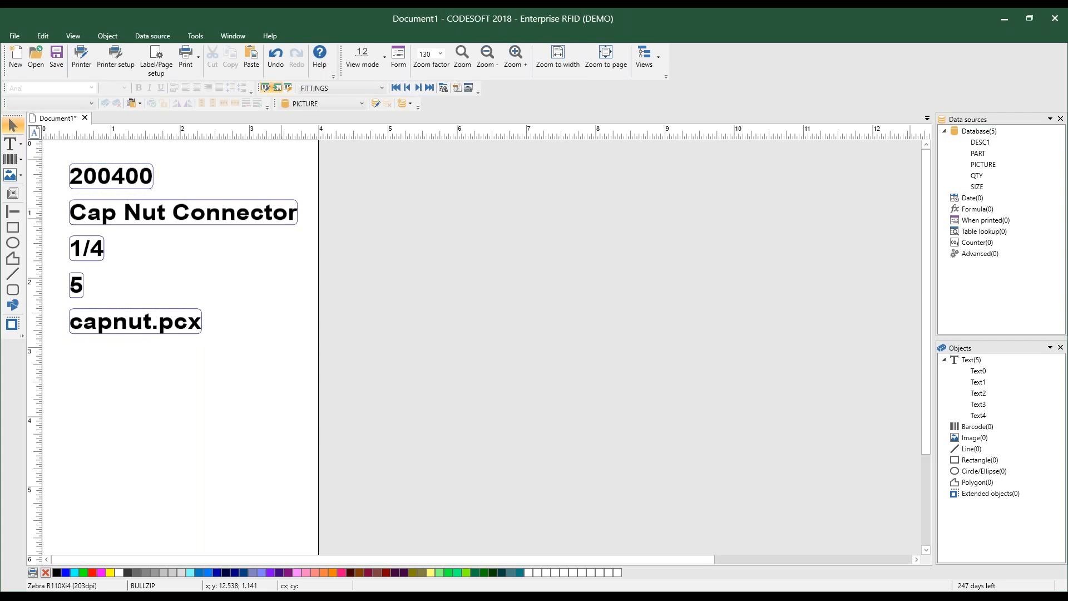
# Examine the PART, PICTURE, QTY and SIZE database variables in the data sources list and the label objects linked to them
pyautogui.click(977, 153)
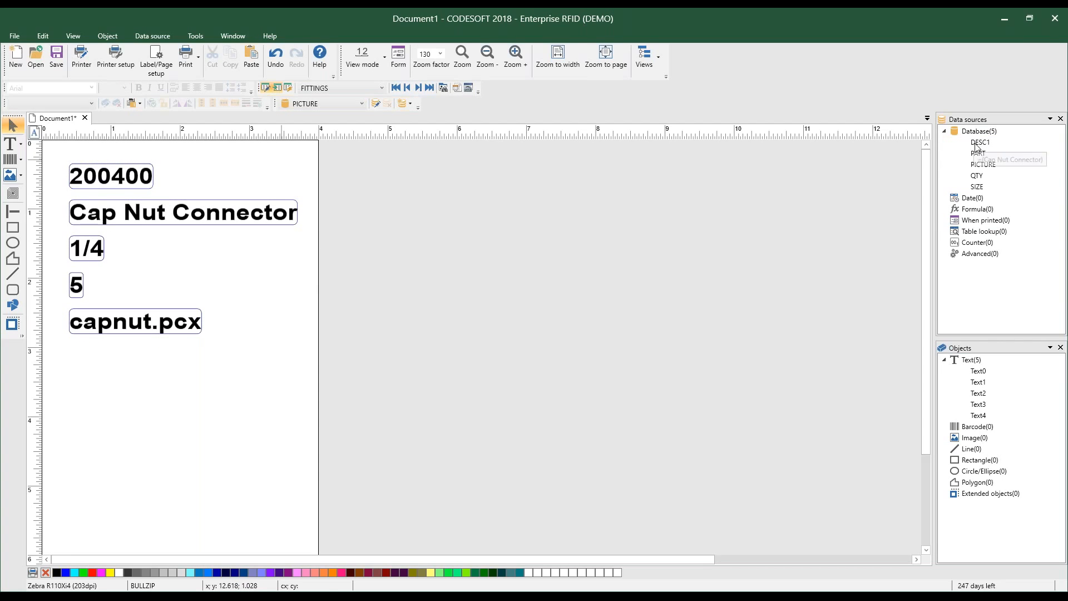
pyautogui.click(978, 164)
pyautogui.click(976, 175)
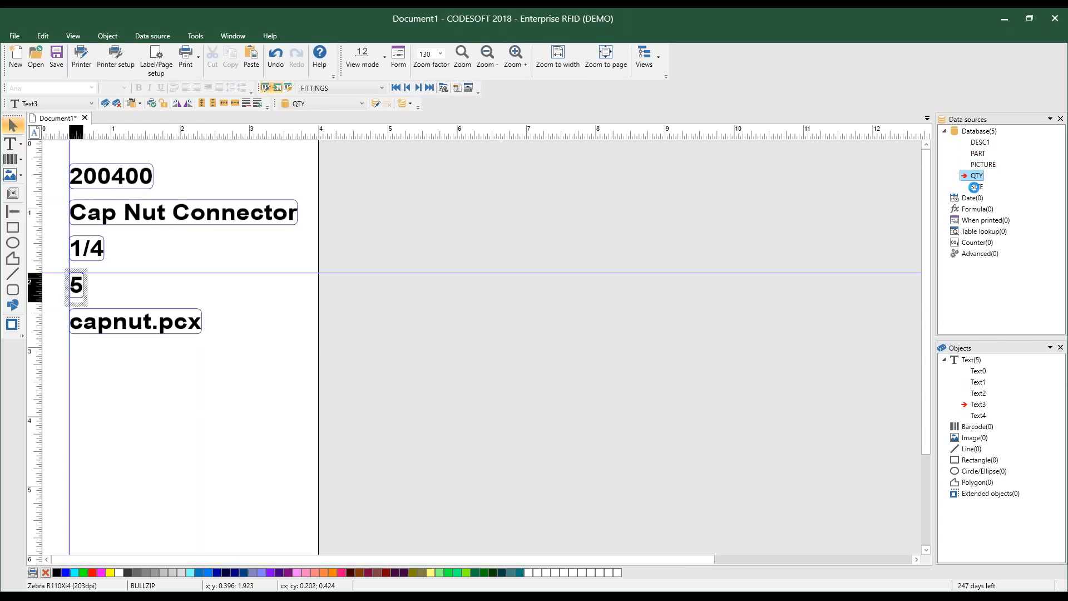
pyautogui.doubleClick(974, 177)
pyautogui.click(614, 421)
pyautogui.click(976, 187)
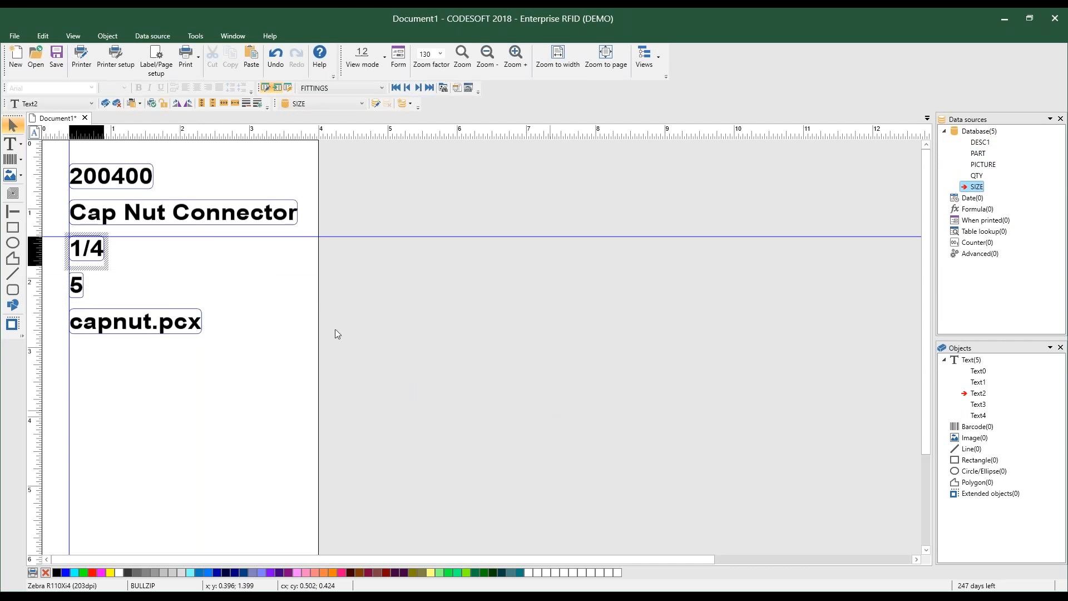
pyautogui.click(162, 405)
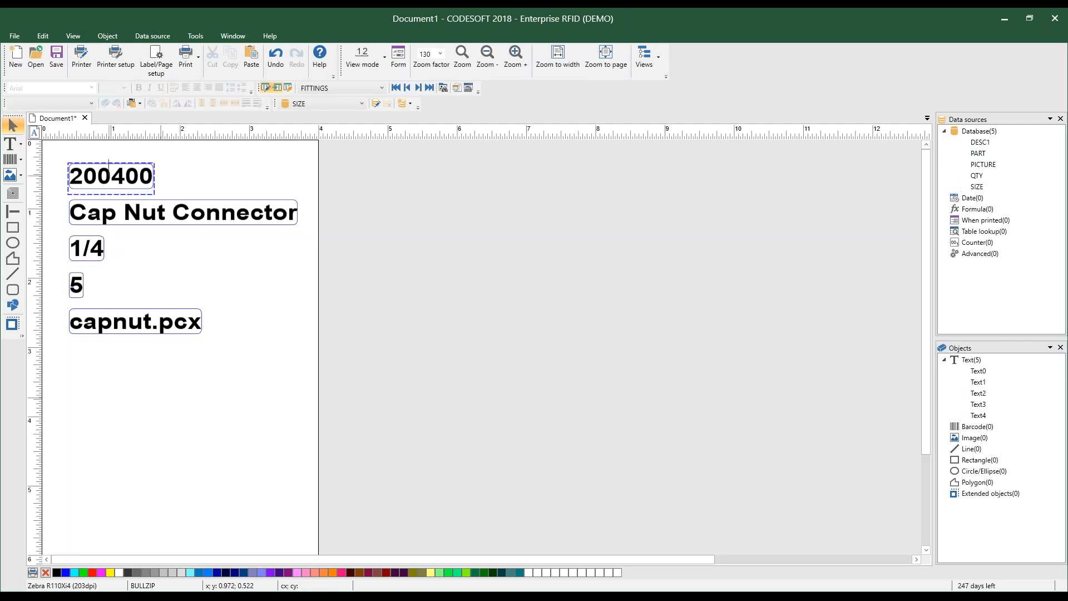
# Check which database variable feeds each of the five text objects on the label, going from the part number to the picture name
pyautogui.click(109, 167)
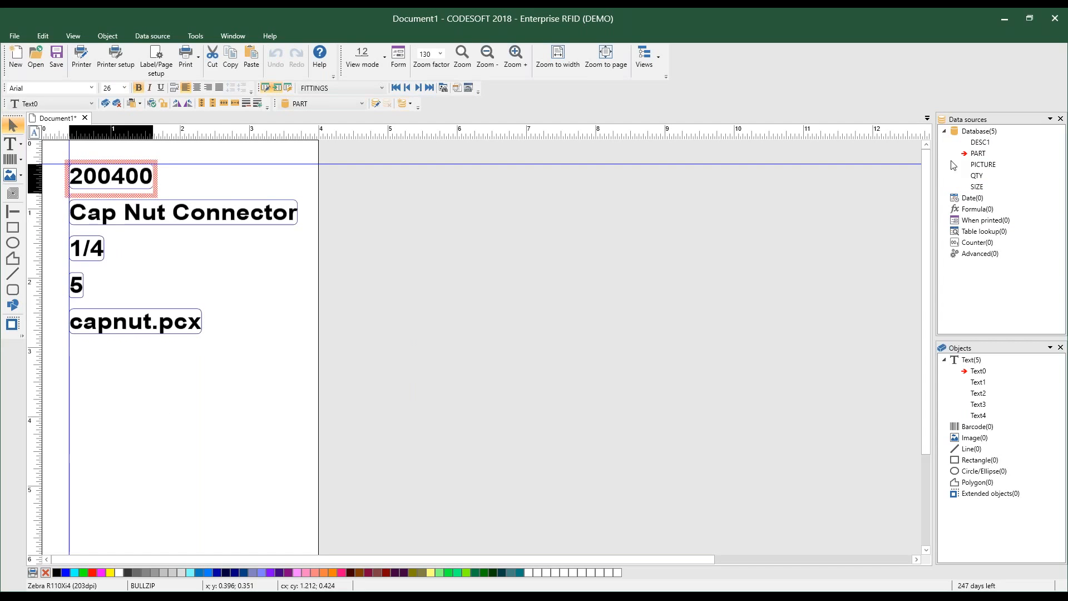
pyautogui.moveTo(971, 153)
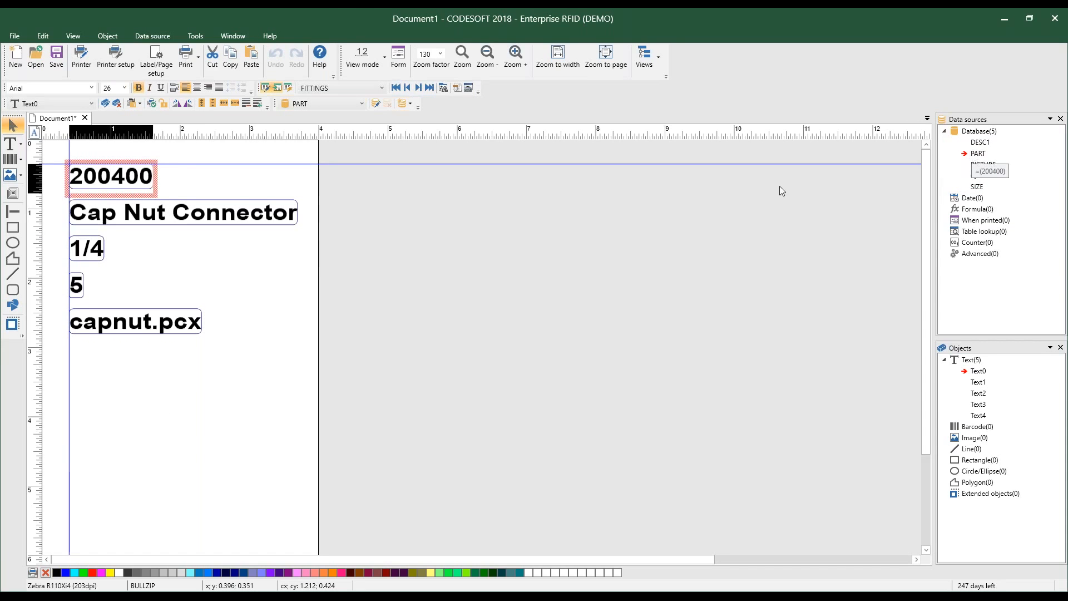
pyautogui.click(196, 220)
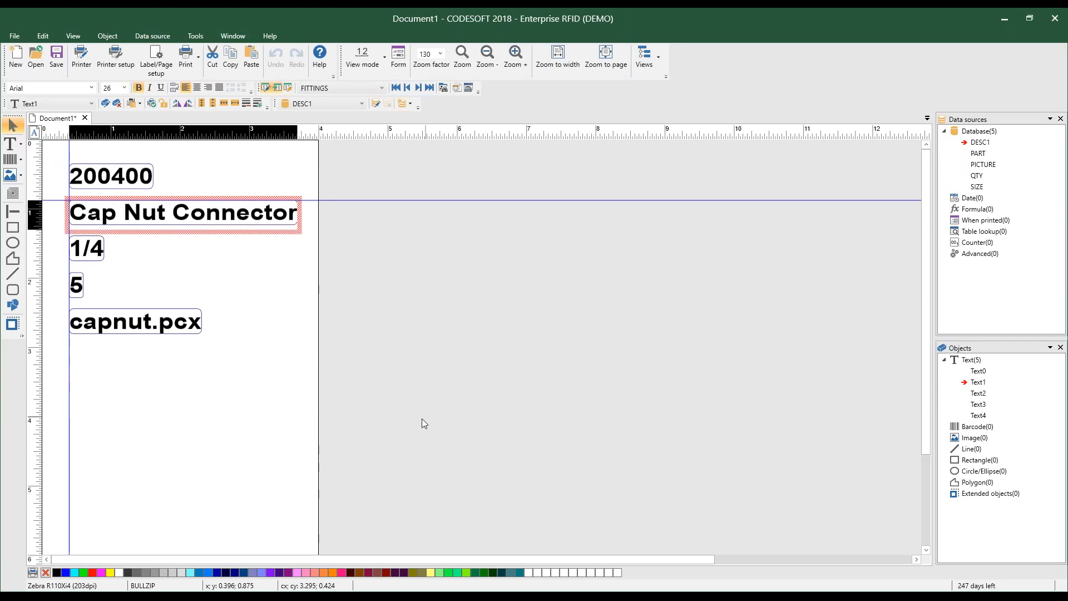
pyautogui.click(86, 248)
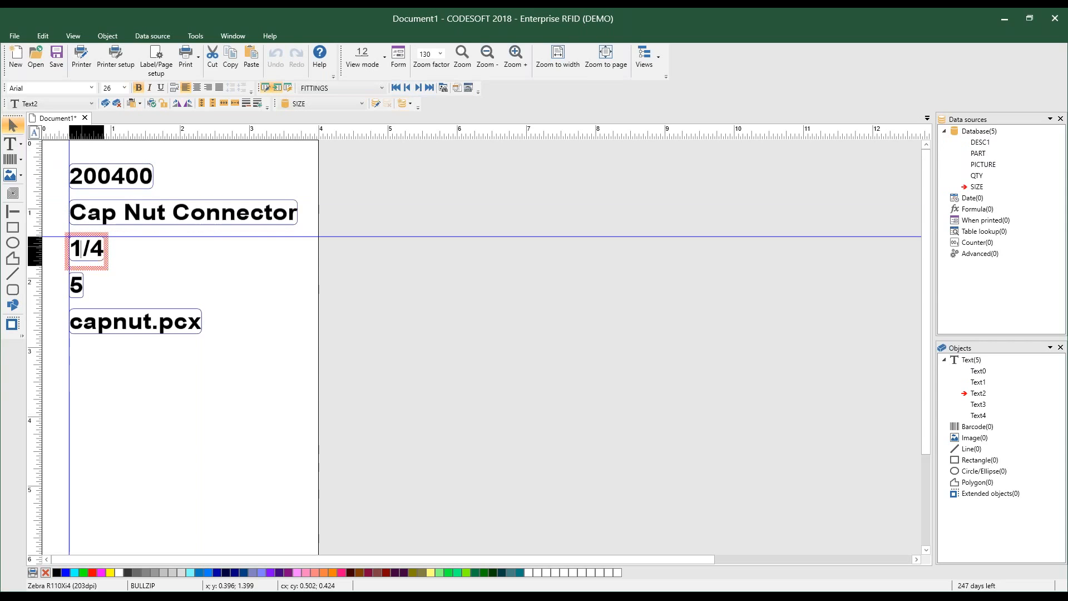
pyautogui.click(76, 285)
pyautogui.click(97, 324)
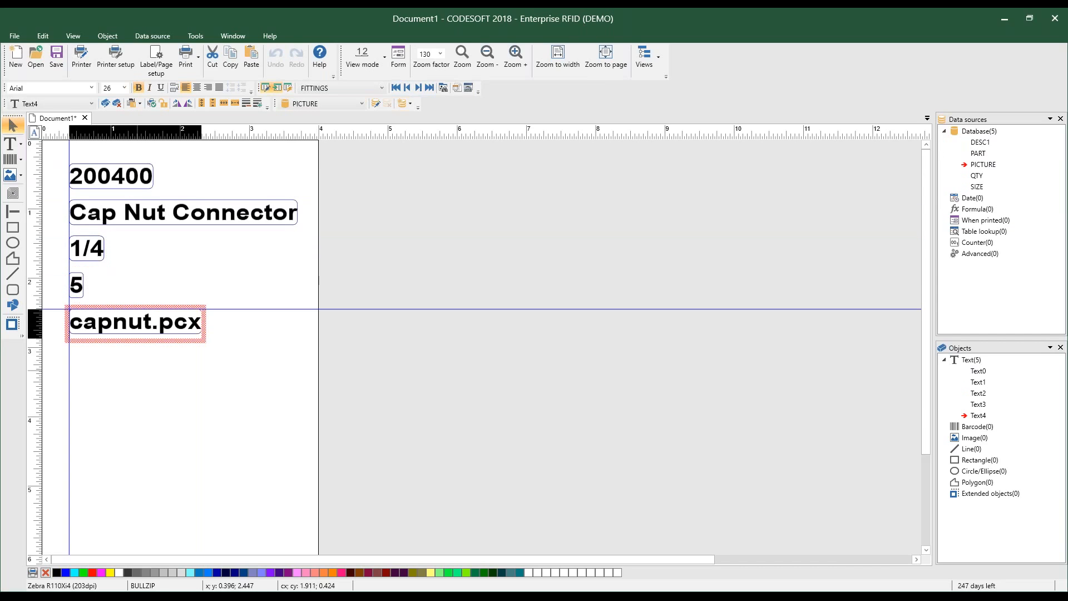
pyautogui.click(165, 417)
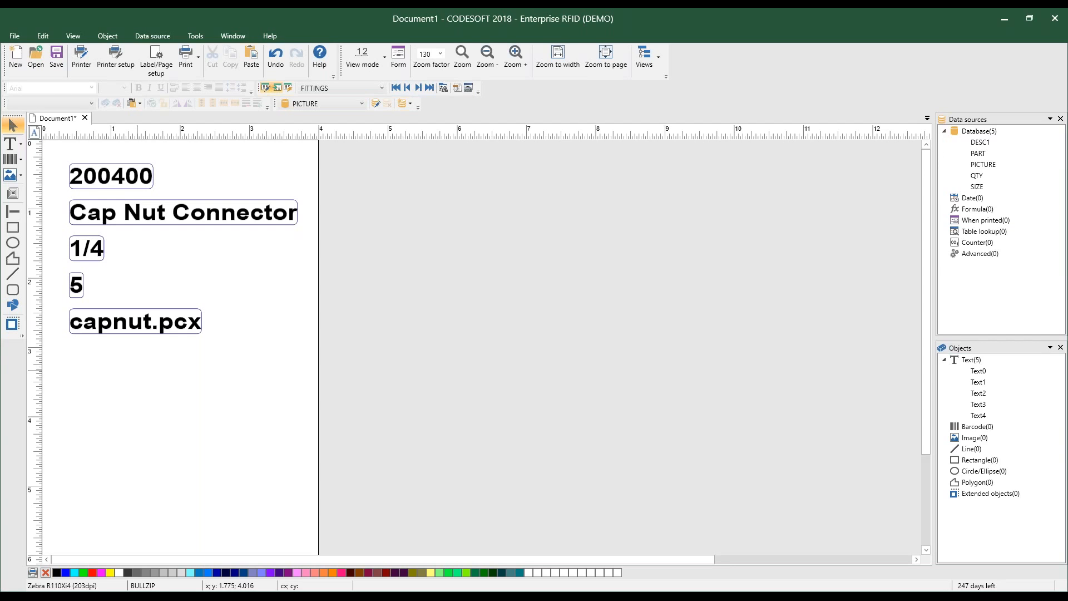
# Examine how database records are chosen for printing, select records 2 through 8, and leave without printing
pyautogui.hotkey('ctrl', 'p')
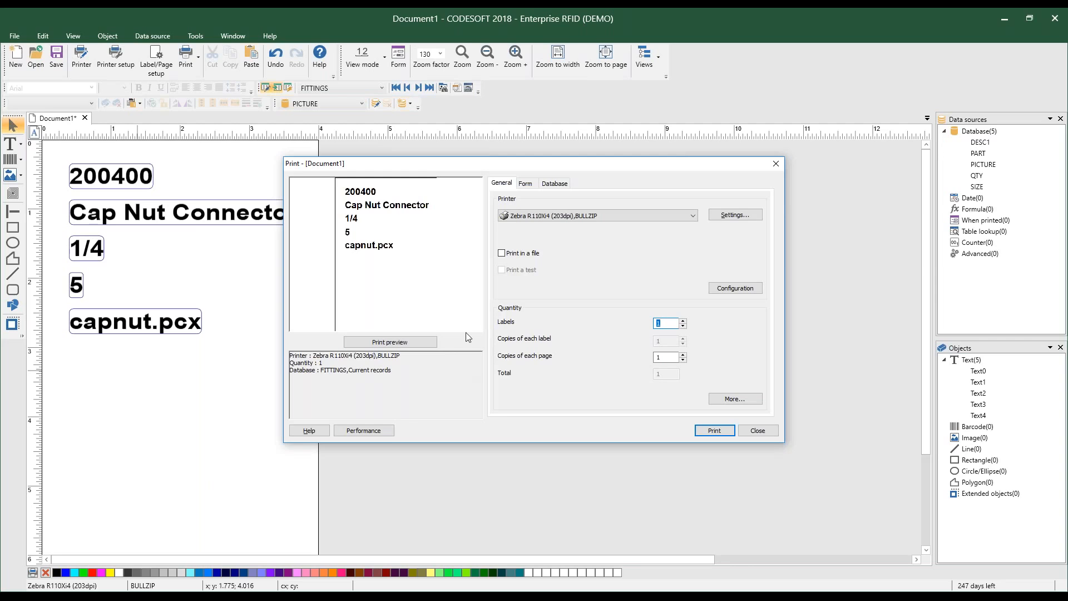
pyautogui.click(554, 184)
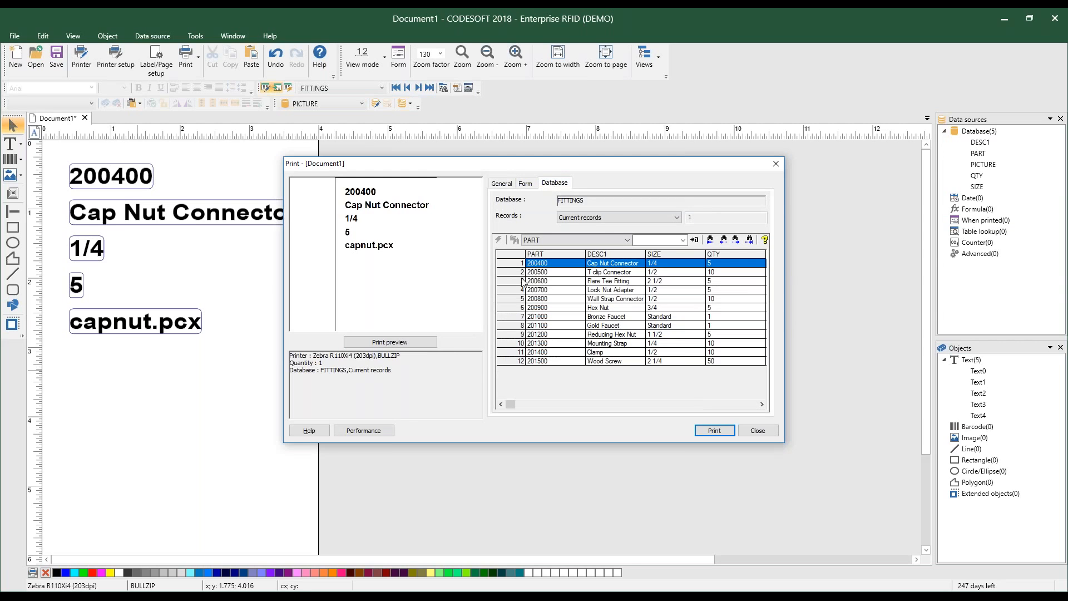
pyautogui.click(510, 272)
pyautogui.click(510, 289)
pyautogui.click(511, 317)
pyautogui.moveTo(510, 272); pyautogui.dragTo(510, 325)
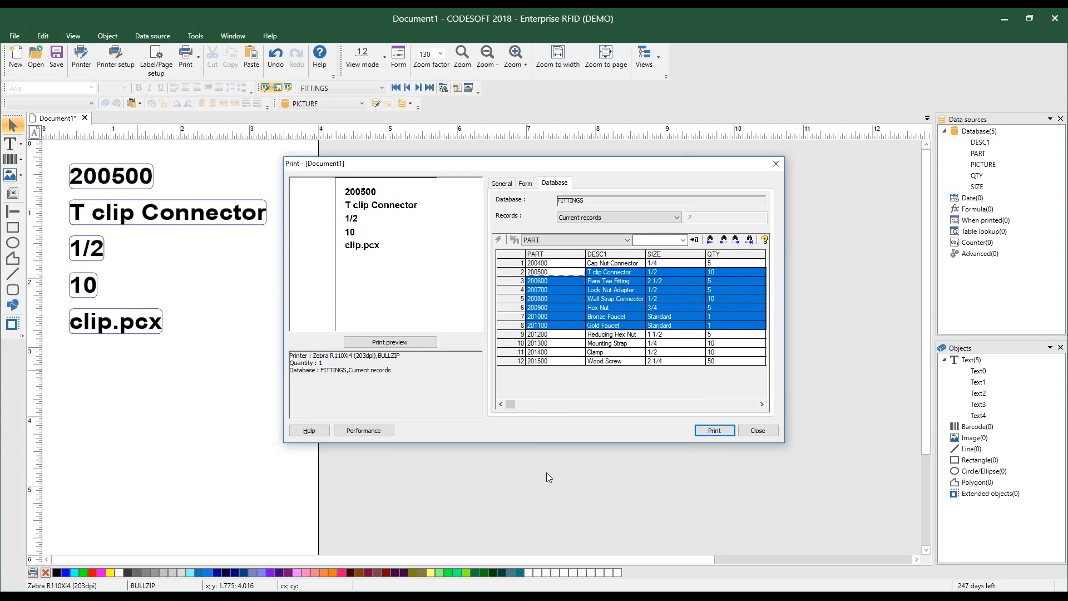
pyautogui.click(756, 431)
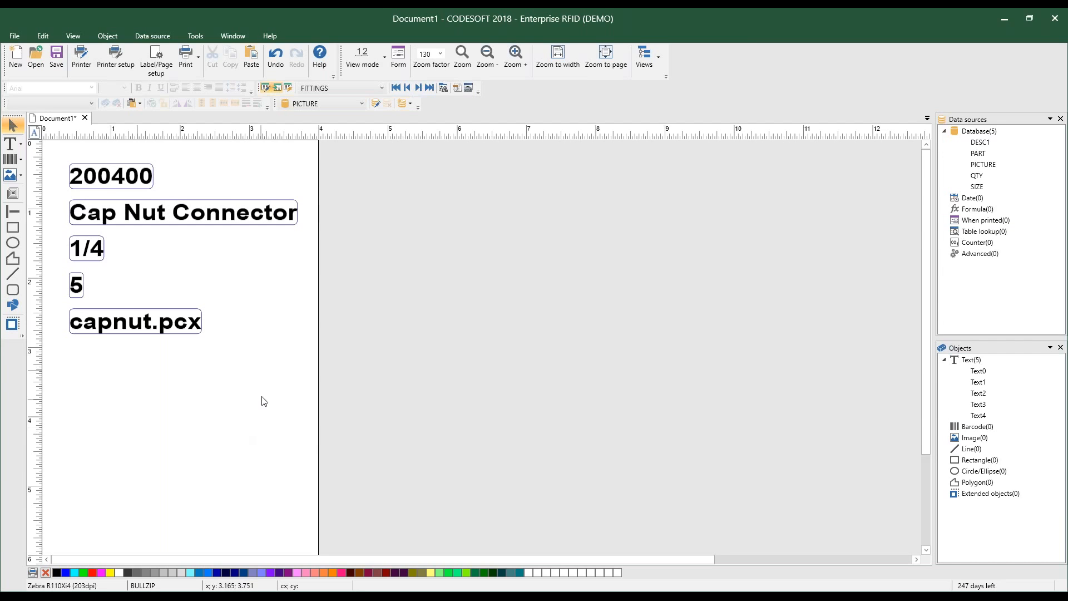
# View the resulting data of the FITTINGS query and close the result table
pyautogui.rightClick(970, 133)
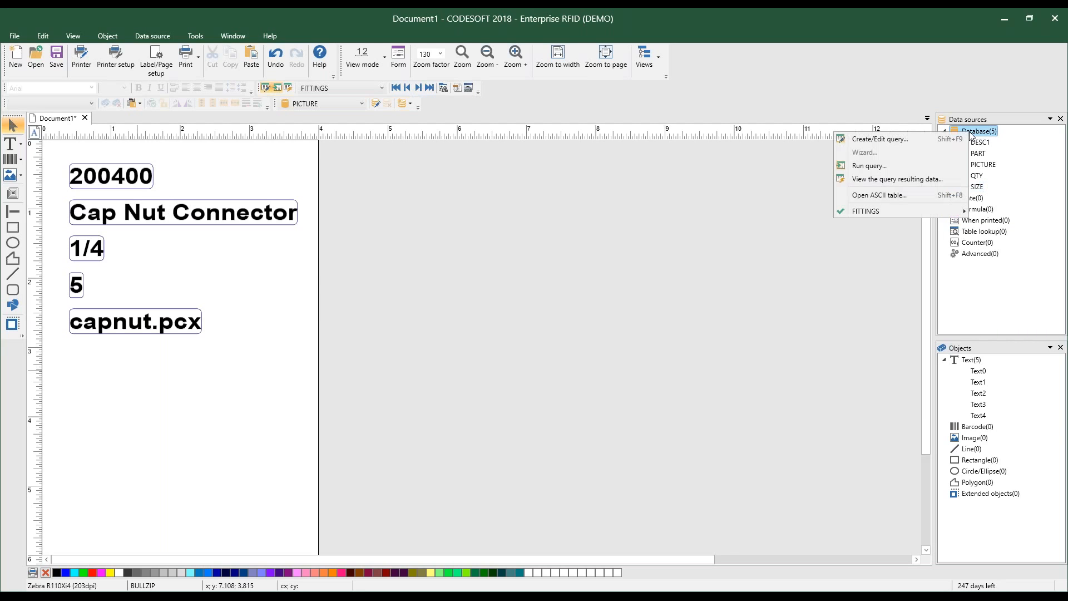
pyautogui.click(870, 179)
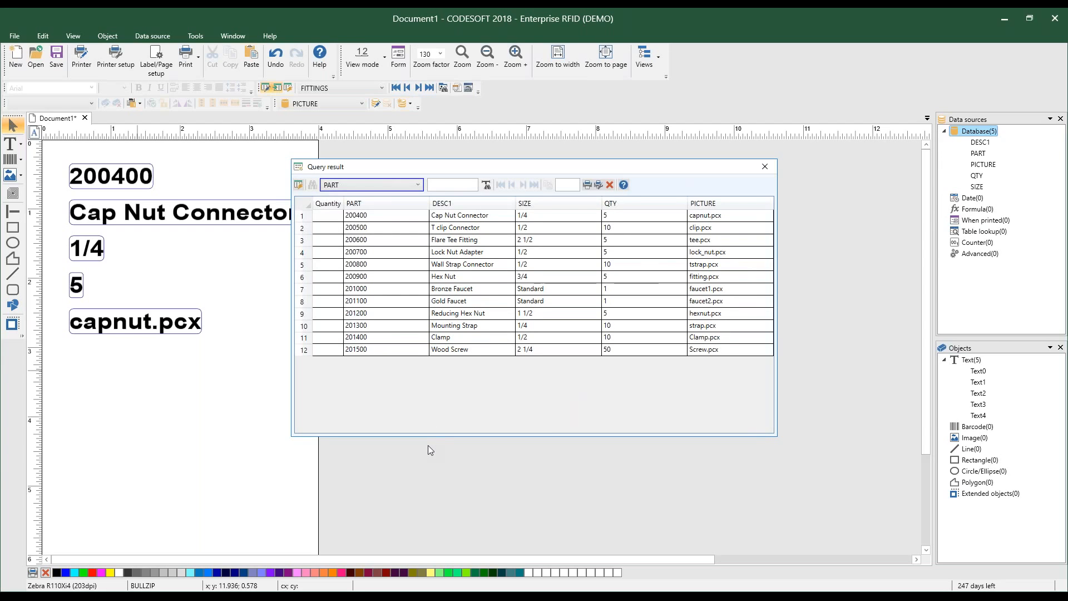
pyautogui.click(764, 167)
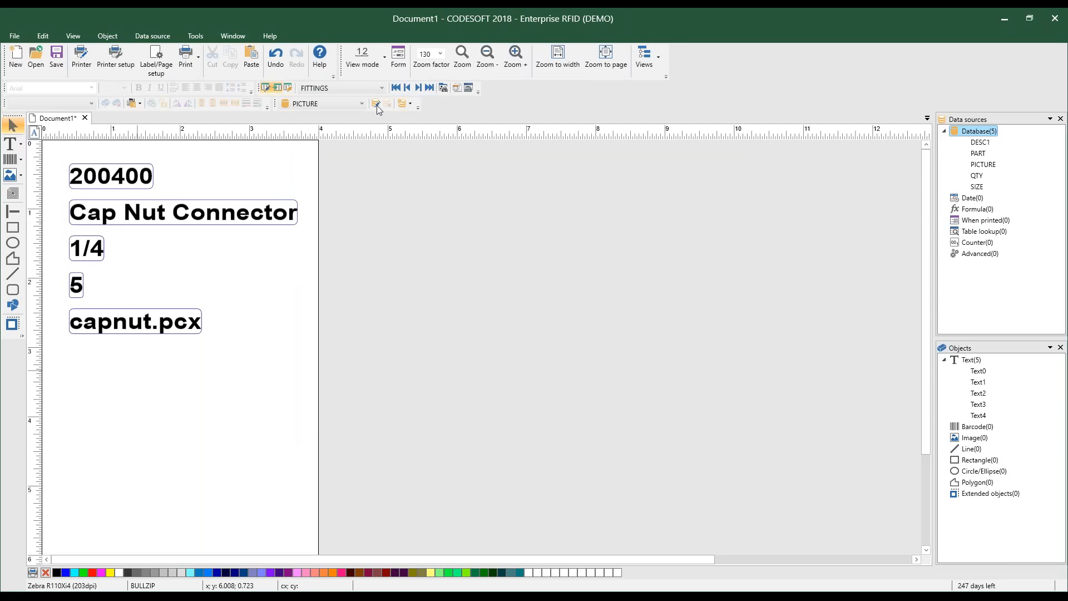
# Browse forward through the FITTINGS records to part 200800 on the label and go back one record
pyautogui.click(418, 89)
pyautogui.click(418, 89)
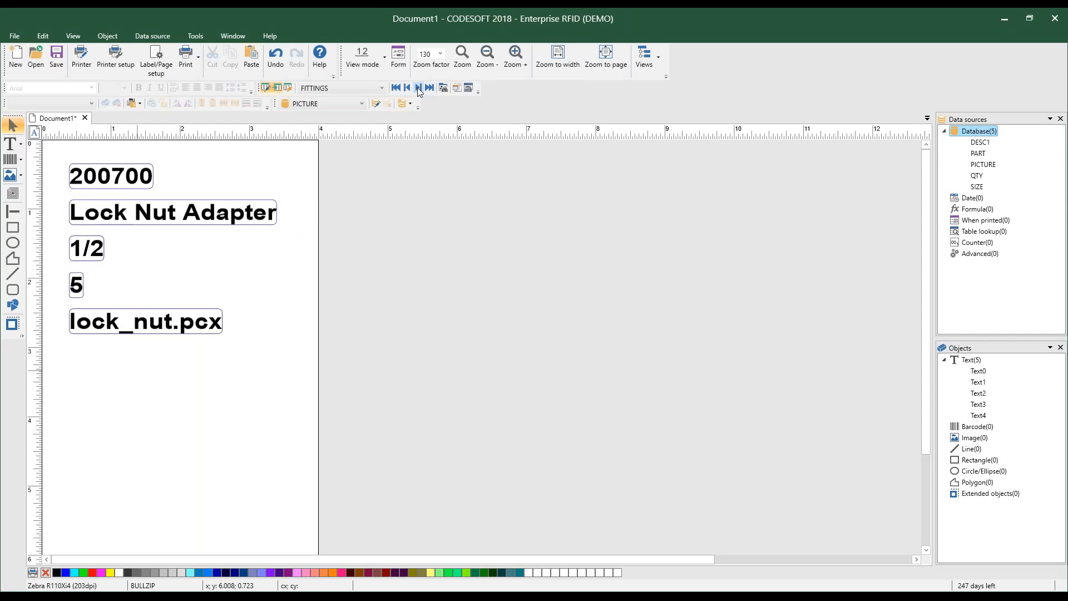
pyautogui.click(417, 89)
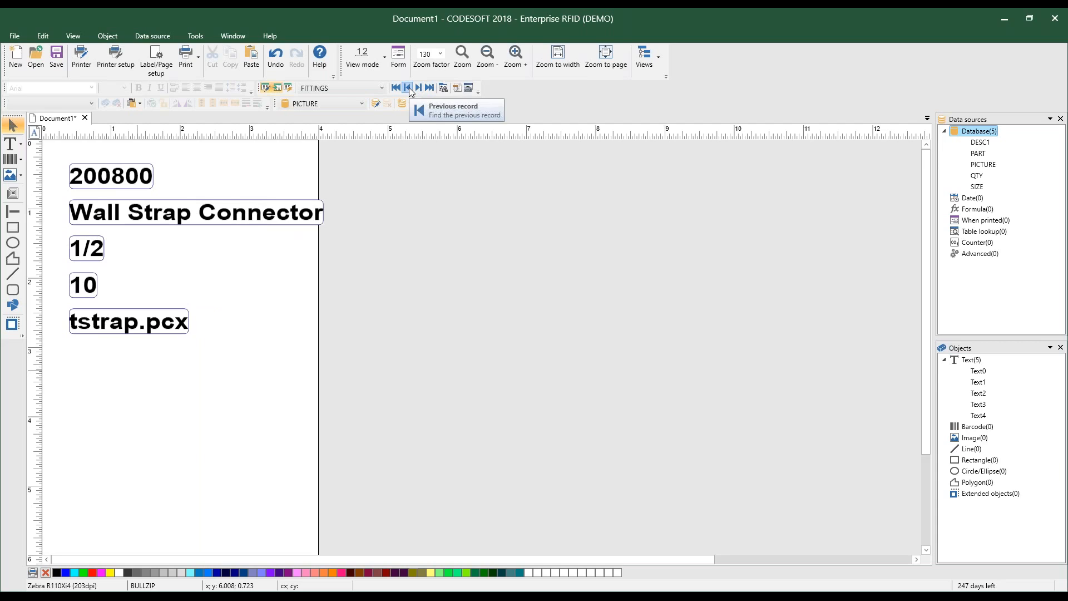
pyautogui.click(408, 89)
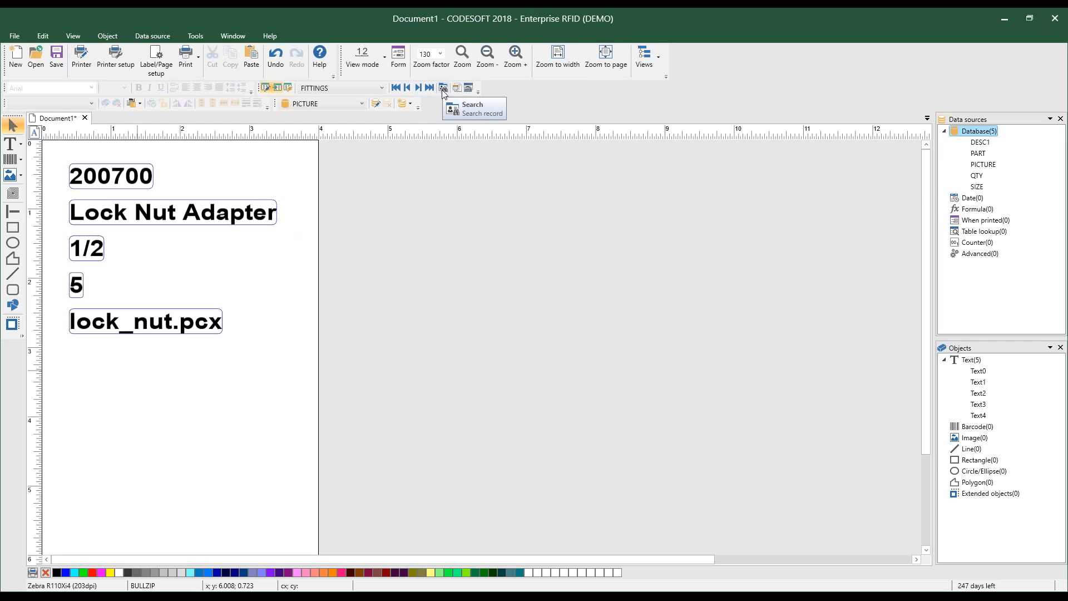
# Open the record search for the FITTINGS database, look at its field choices and close it
pyautogui.click(443, 89)
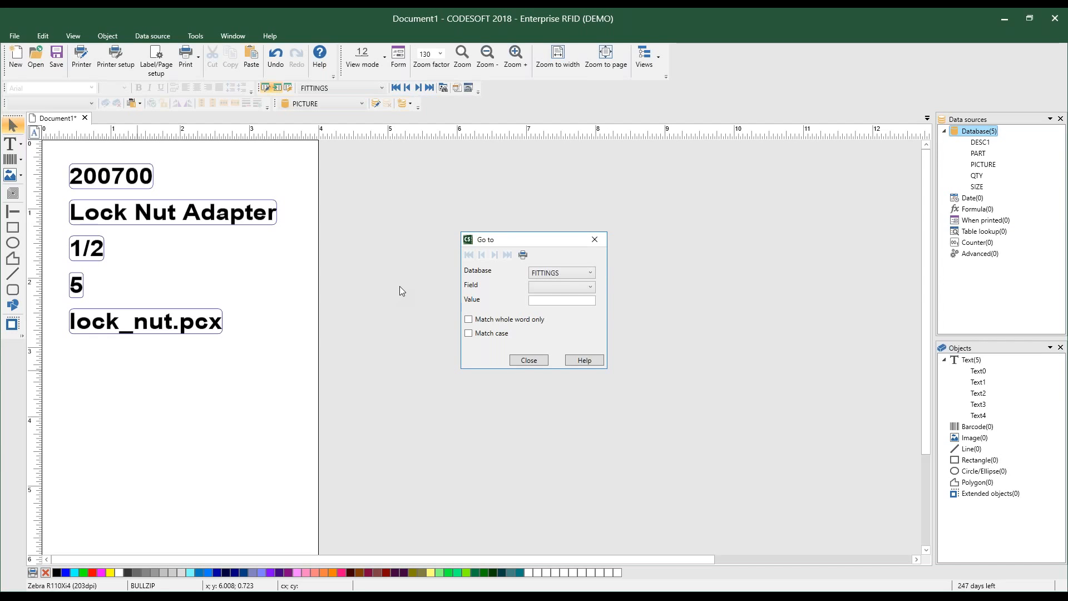
pyautogui.click(544, 287)
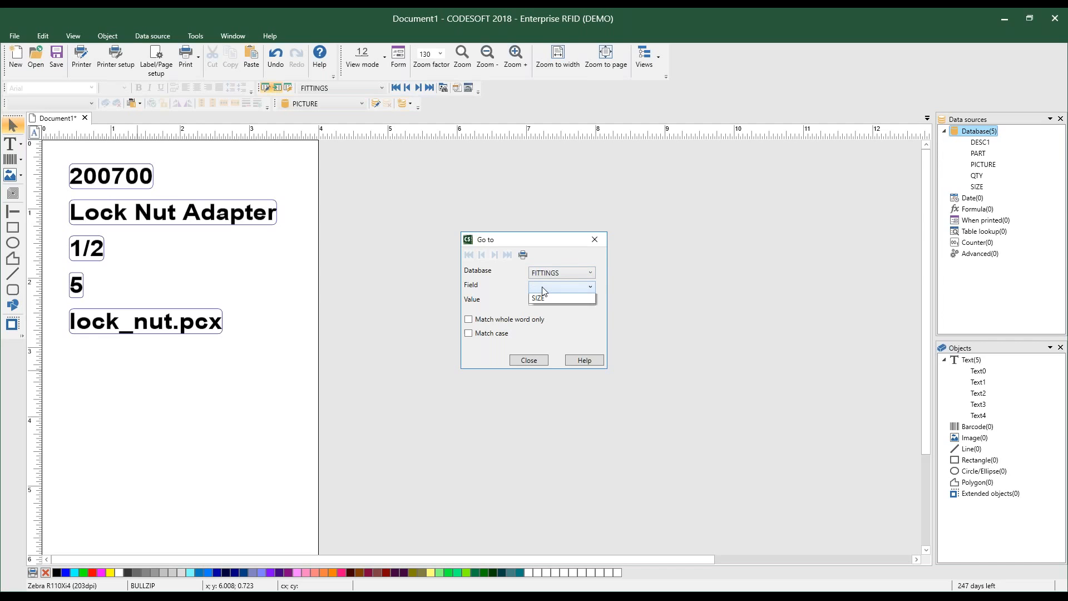
pyautogui.click(543, 308)
pyautogui.click(538, 302)
pyautogui.click(528, 360)
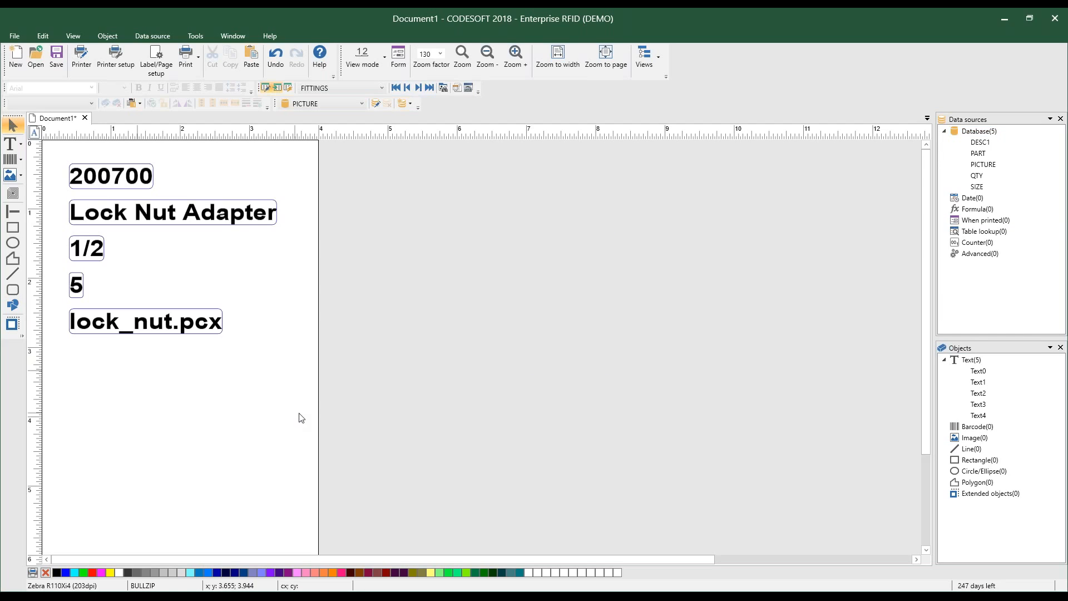
# Start a new date data source and name it Date
pyautogui.click(944, 131)
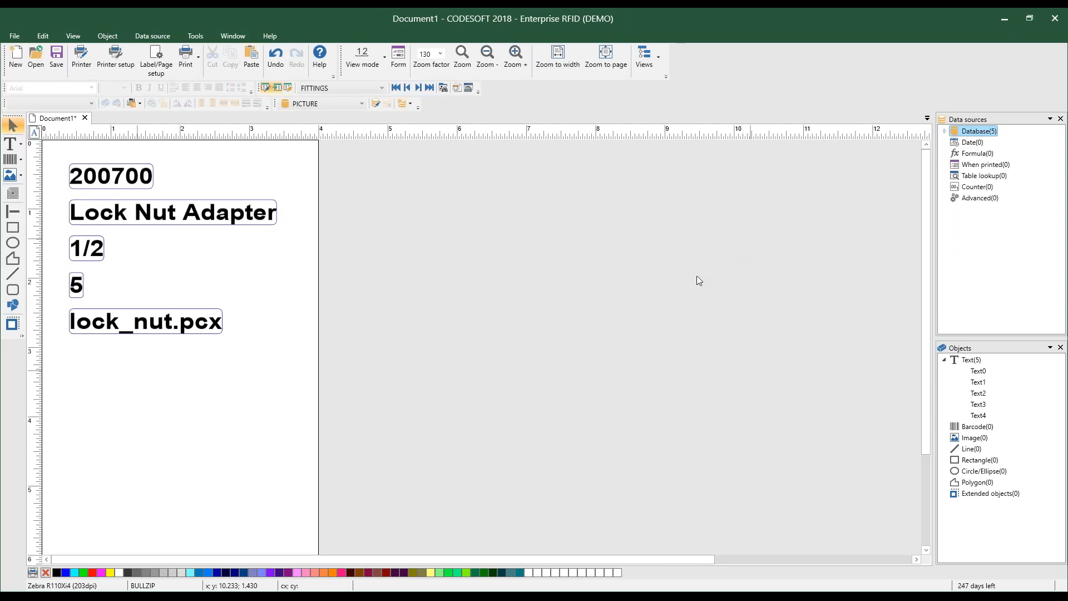
pyautogui.press('Down')
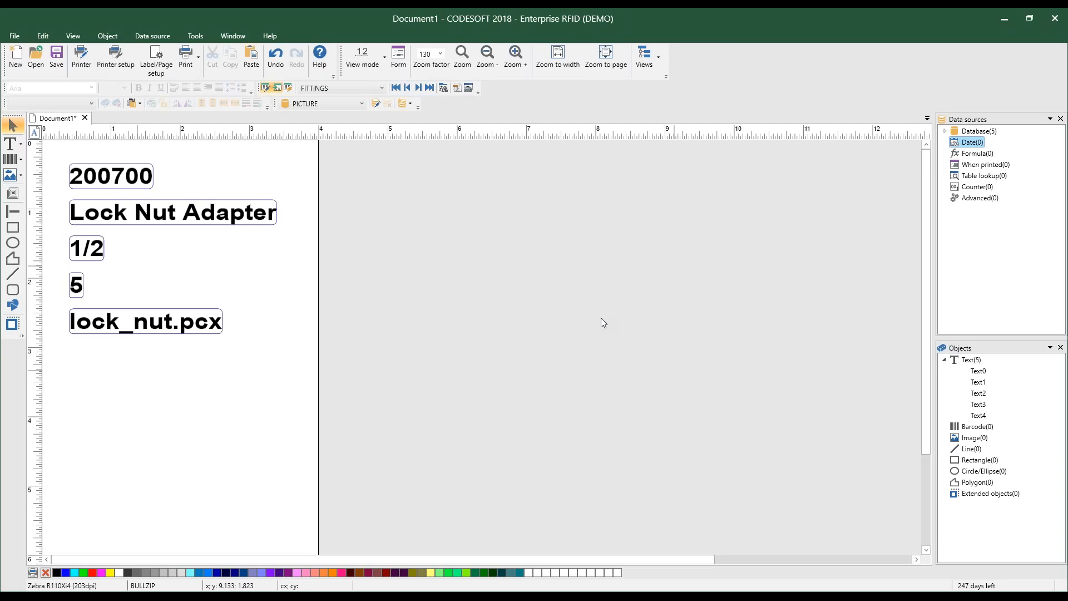
pyautogui.rightClick(966, 142)
pyautogui.click(975, 162)
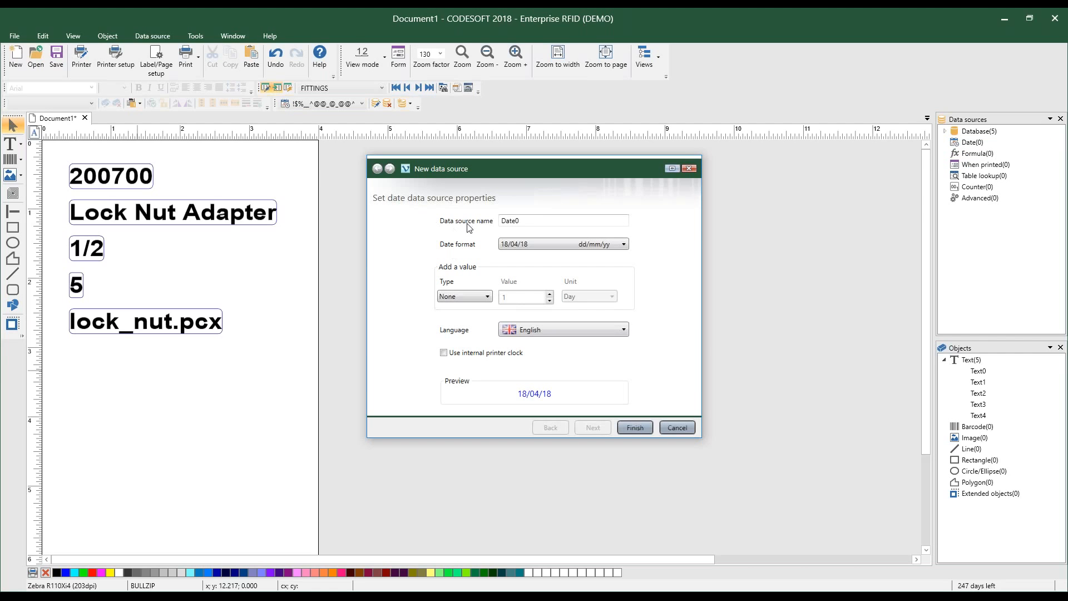
pyautogui.click(531, 222)
pyautogui.press('BackSpace')
# Set the date format to mm/dd/yy, finish creating the date data source and select it in the list
pyautogui.click(554, 245)
pyautogui.scroll(1, 545, 363)
pyautogui.scroll(-1, 545, 364)
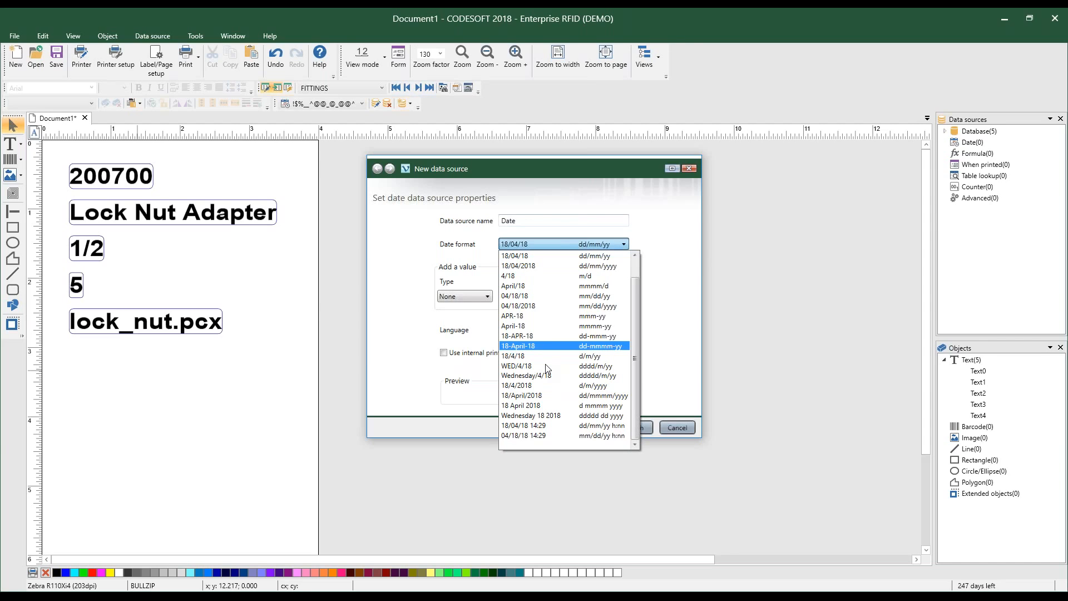
pyautogui.click(583, 295)
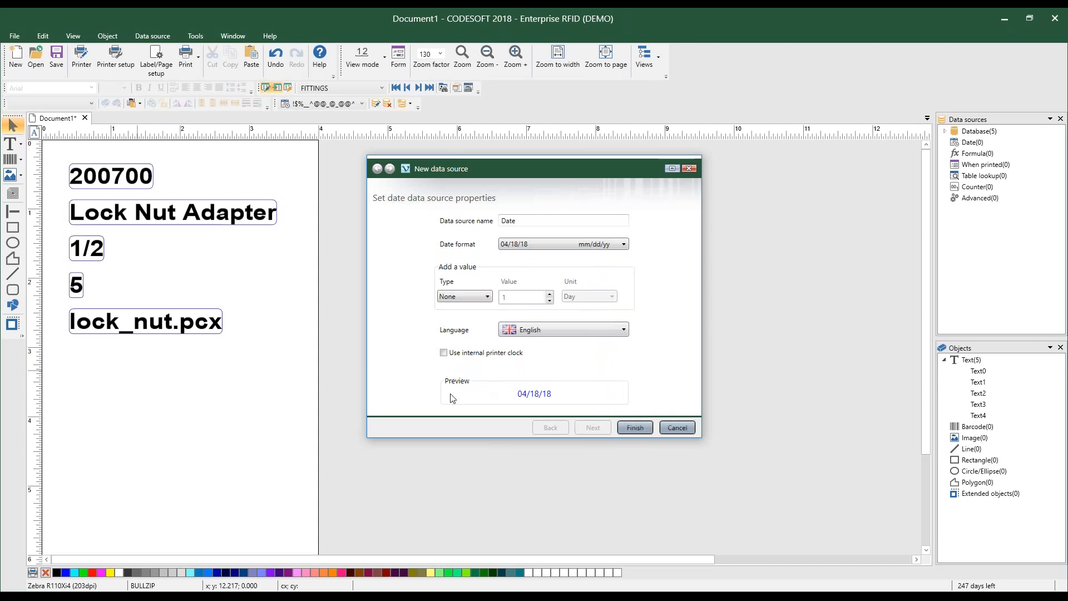
pyautogui.click(631, 428)
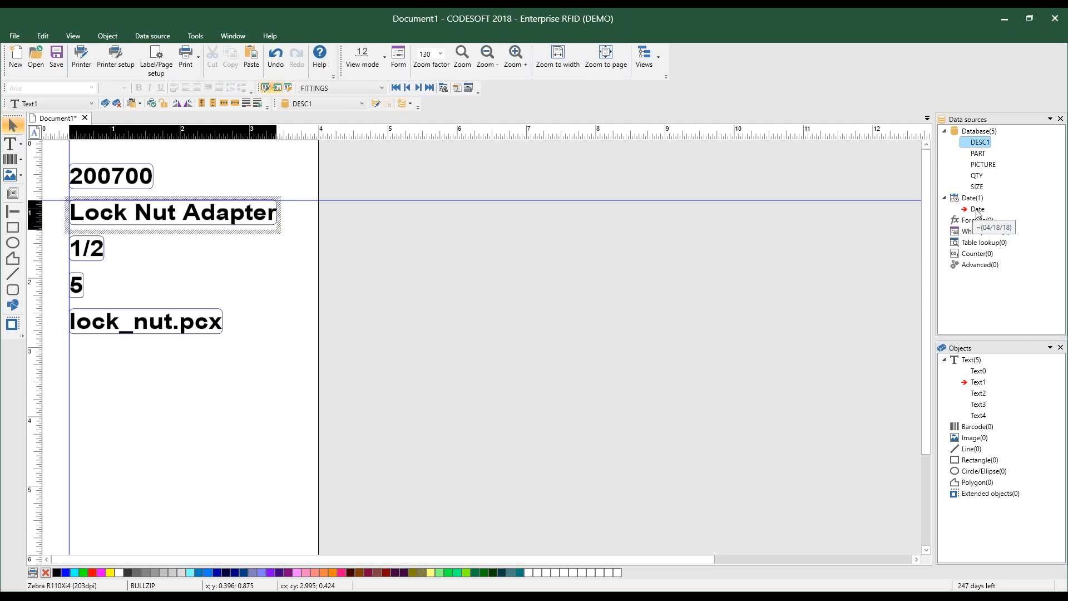
pyautogui.click(976, 211)
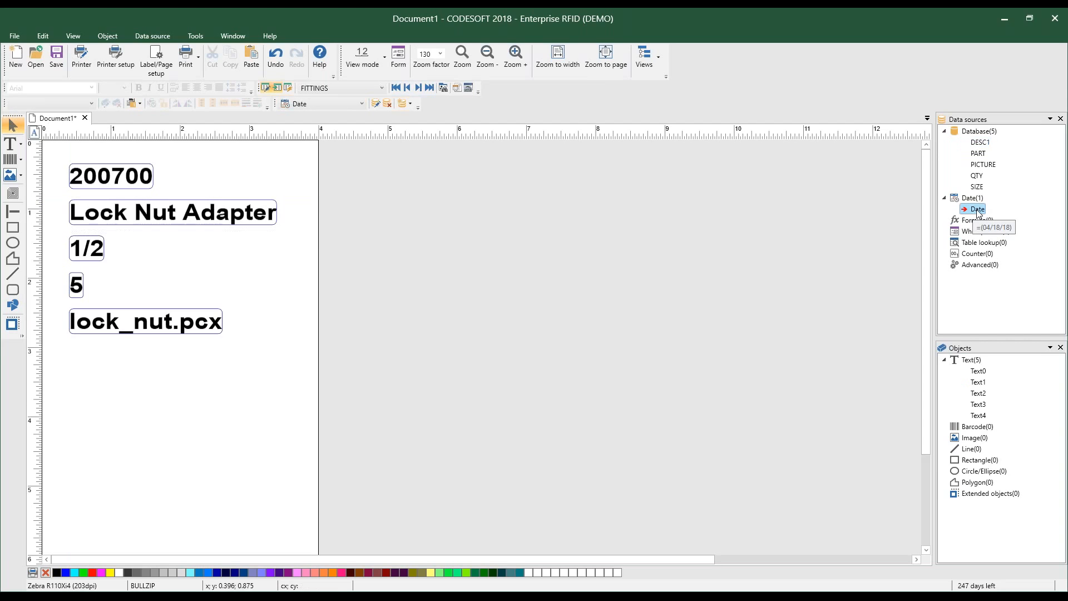
# Place the Date data source on the label as a text object below the lock_nut.pcx text
pyautogui.moveTo(106, 384); pyautogui.dragTo(107, 385)
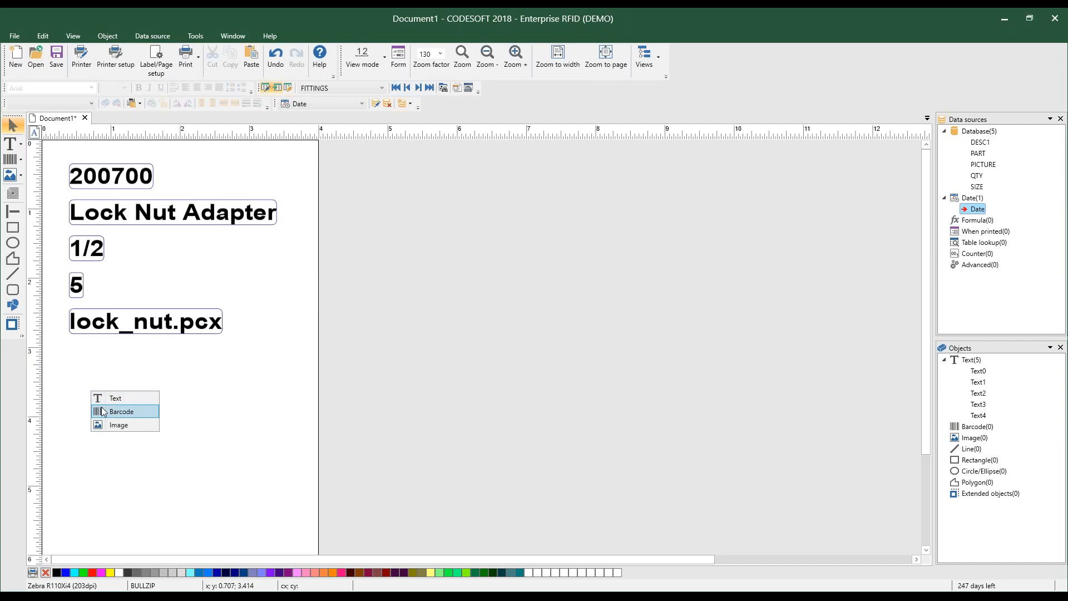
pyautogui.click(107, 397)
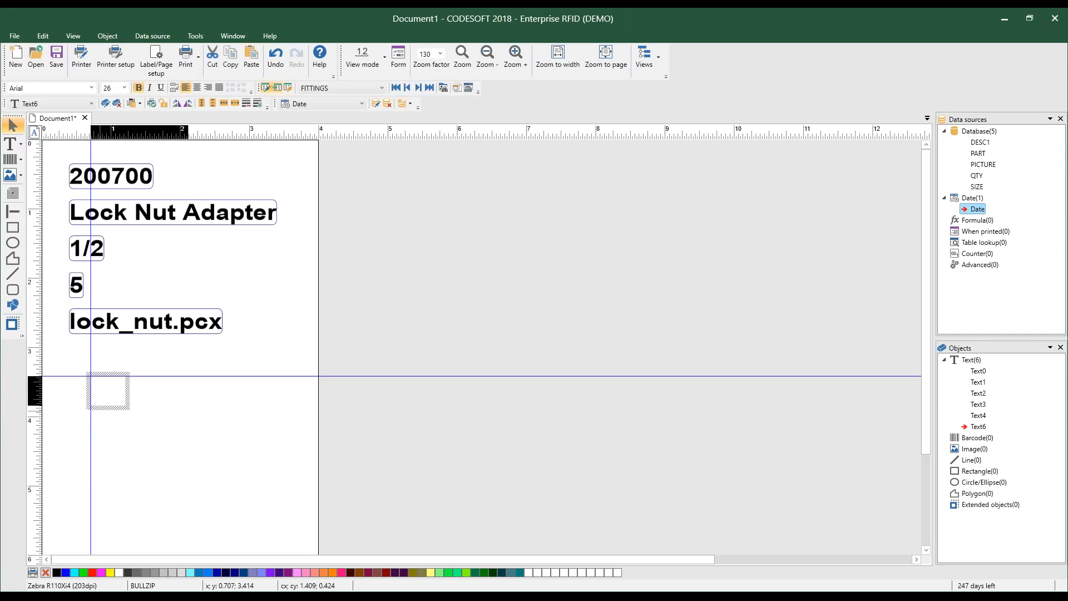
pyautogui.click(138, 468)
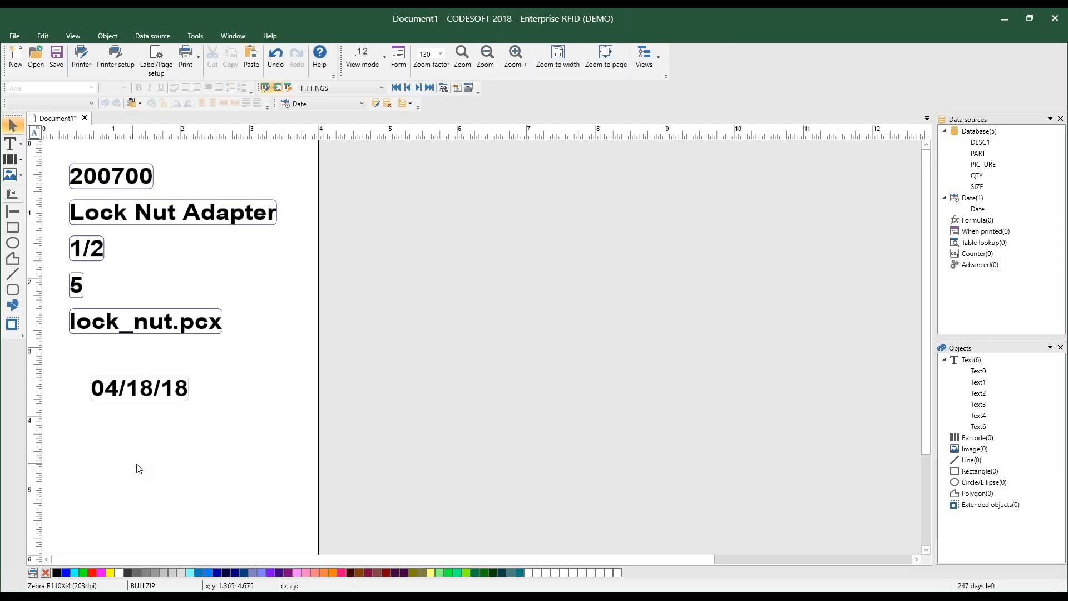
# Start a new date data source with the wizard, name it exp date and set its format to mm/dd/yy
pyautogui.rightClick(973, 200)
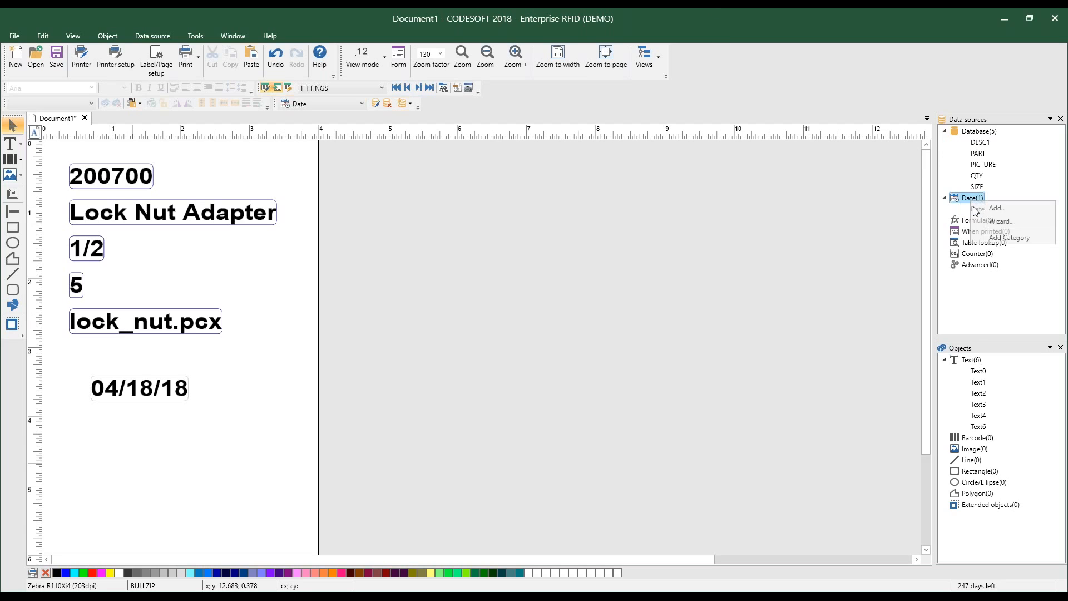
pyautogui.click(996, 221)
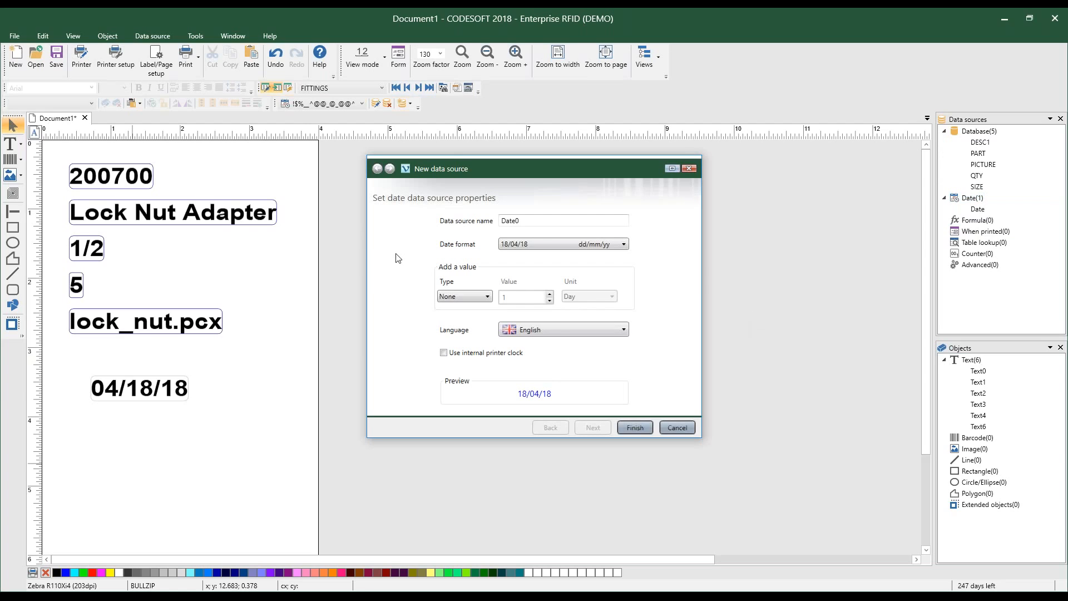
pyautogui.moveTo(532, 223); pyautogui.dragTo(461, 223)
pyautogui.write('exp')
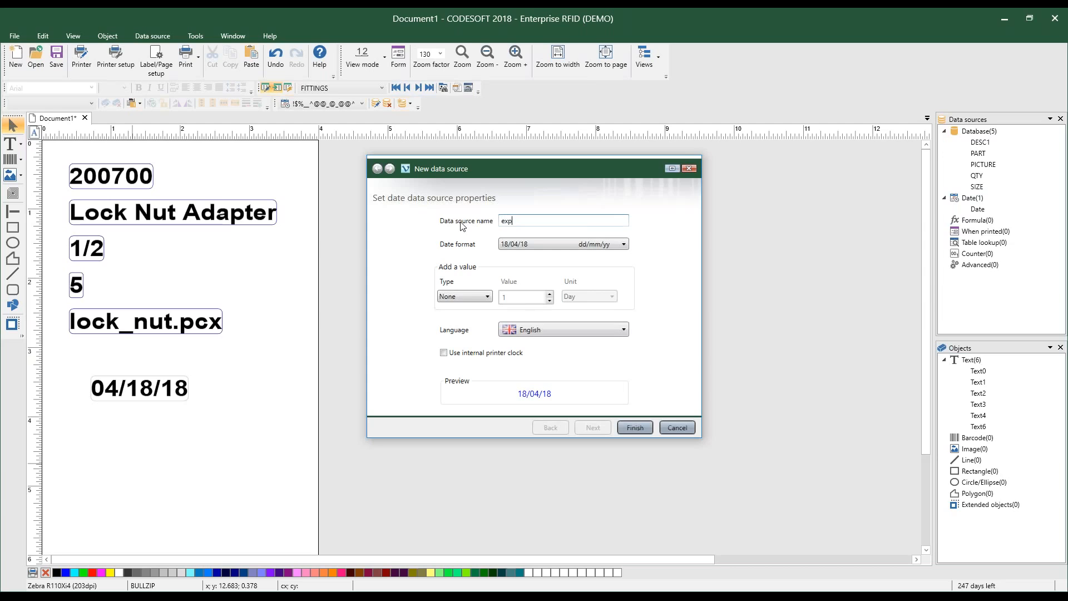
pyautogui.write(' date')
pyautogui.click(516, 245)
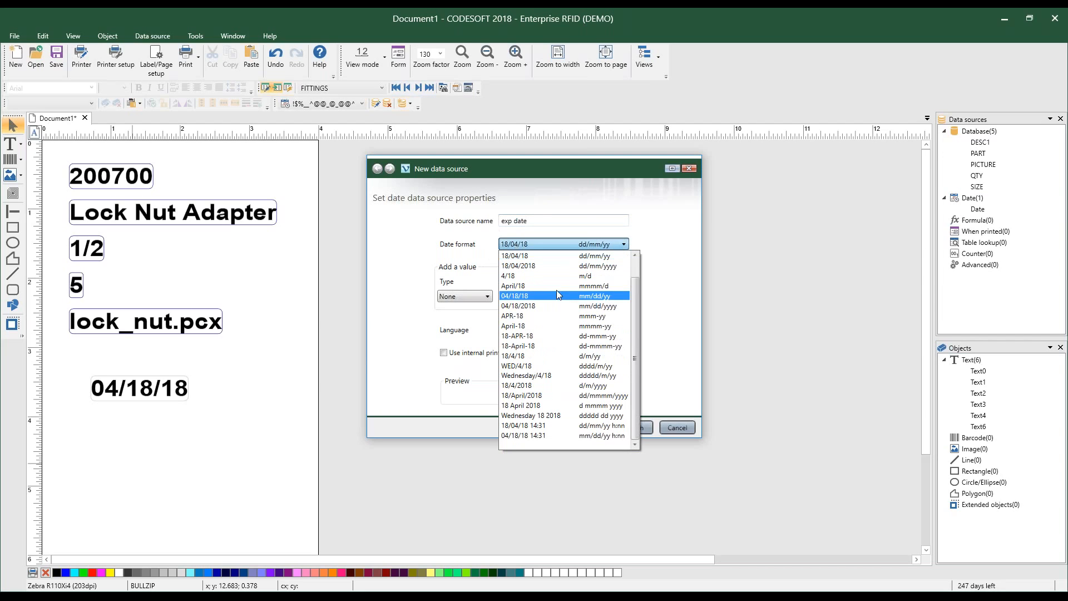
pyautogui.click(563, 296)
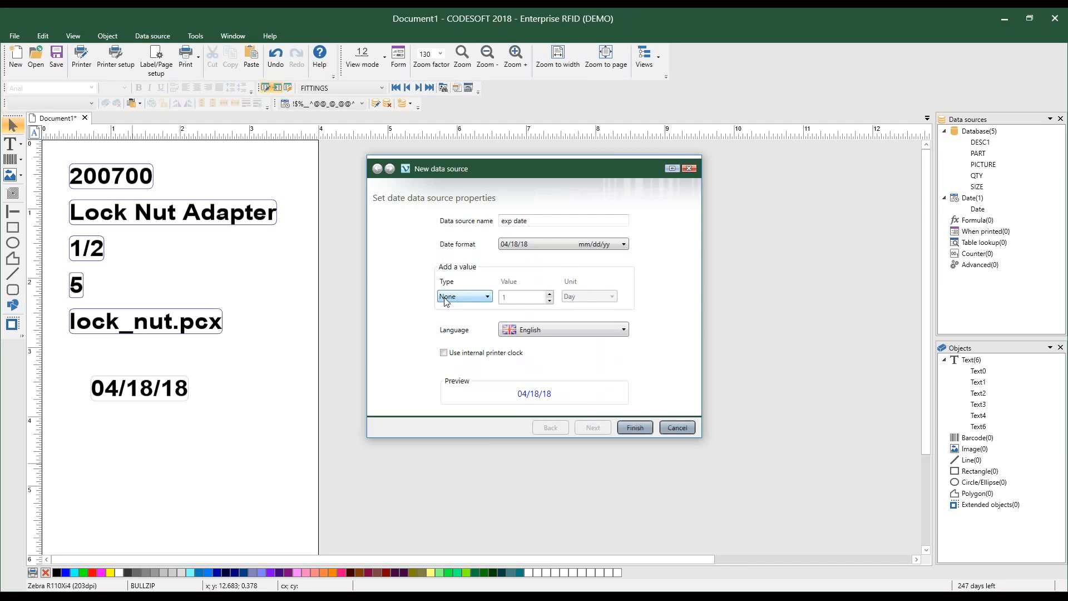
# Add a fixed value of 30 days to the exp date source and check the language choices, keeping English
pyautogui.click(465, 296)
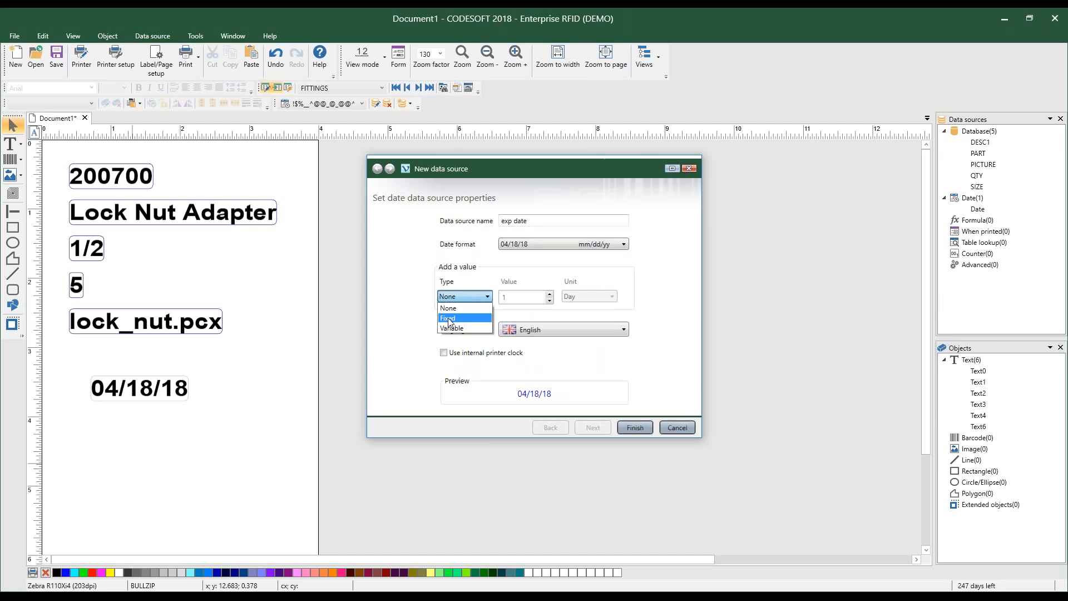
pyautogui.click(447, 315)
pyautogui.click(517, 299)
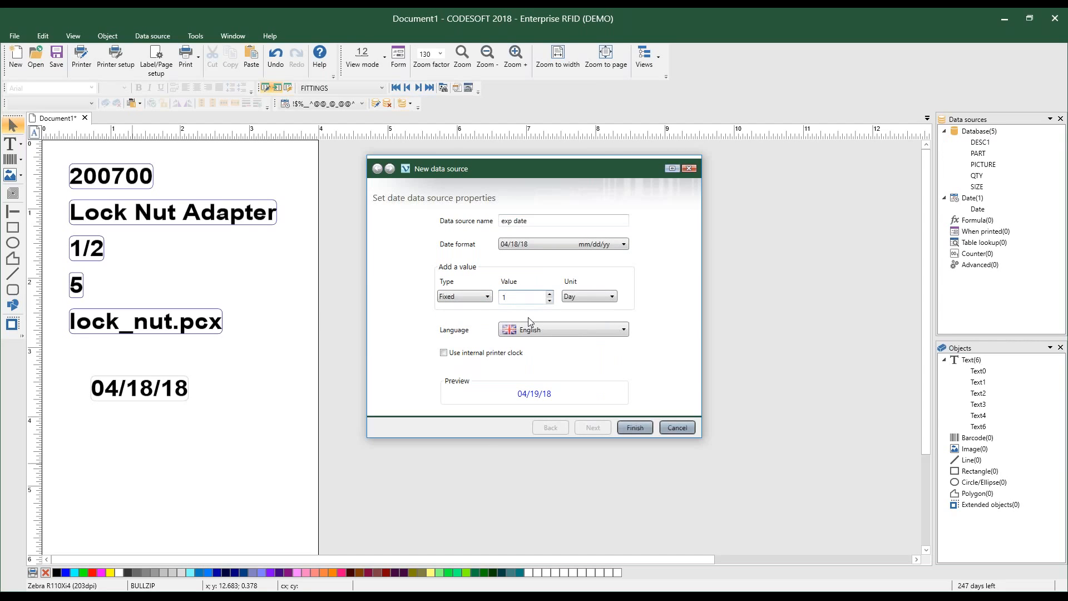
pyautogui.write('30')
pyautogui.click(583, 298)
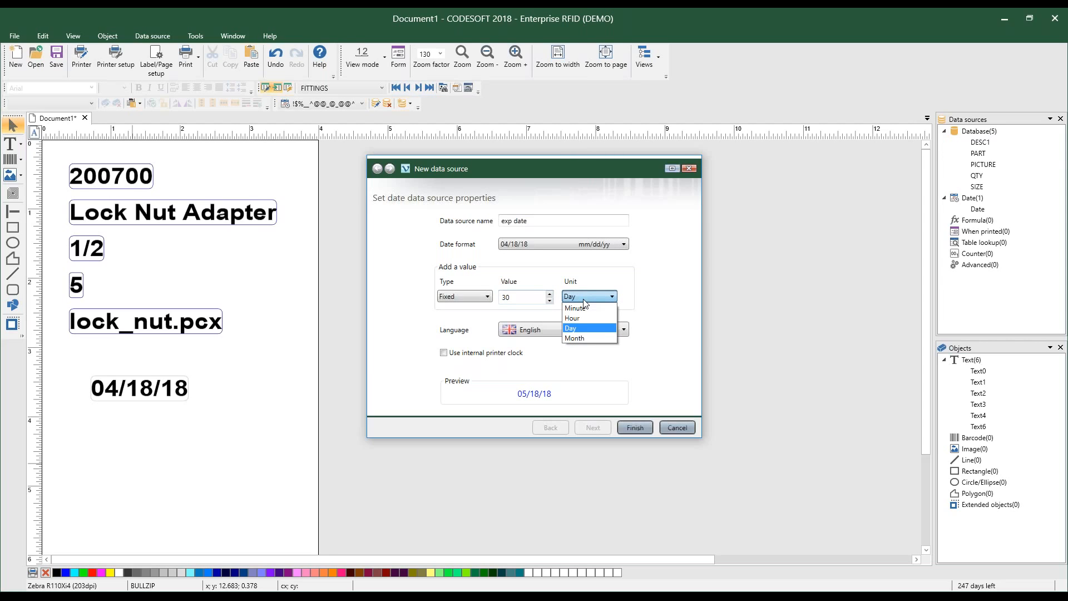
pyautogui.click(624, 293)
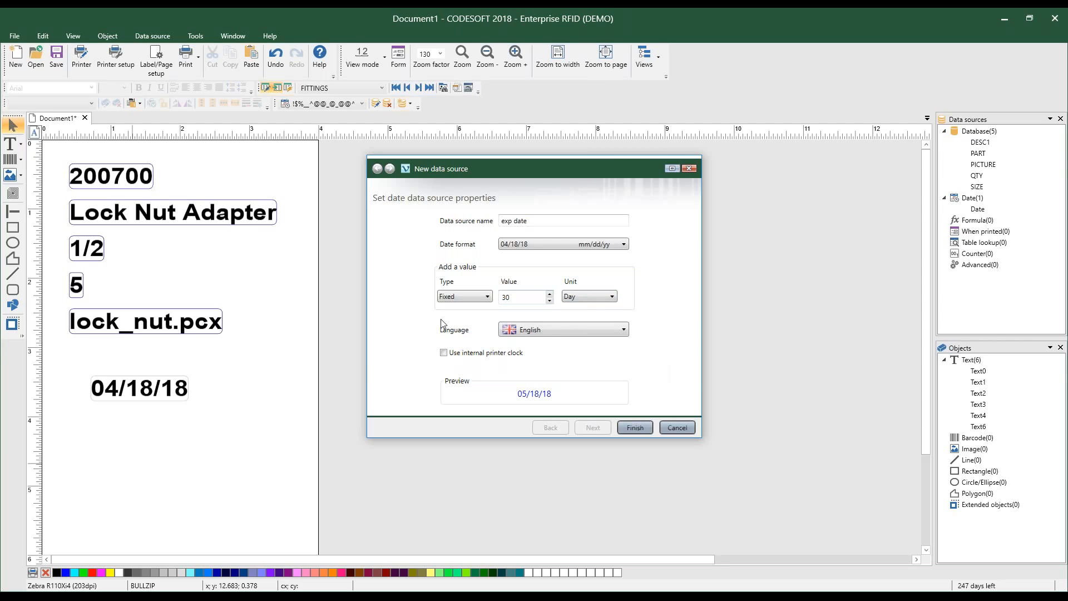
pyautogui.click(622, 330)
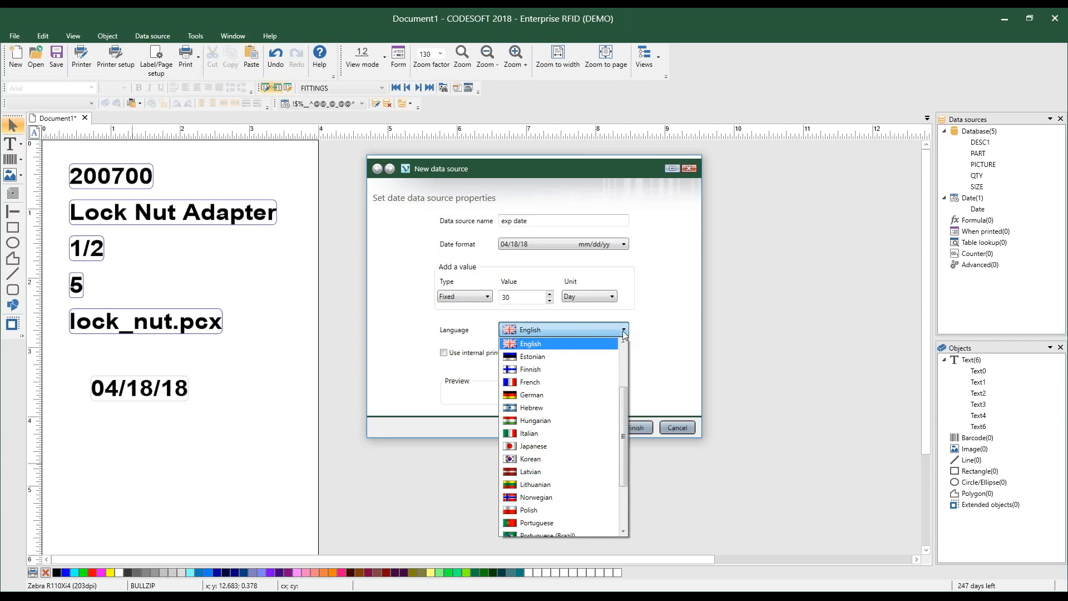
pyautogui.click(665, 332)
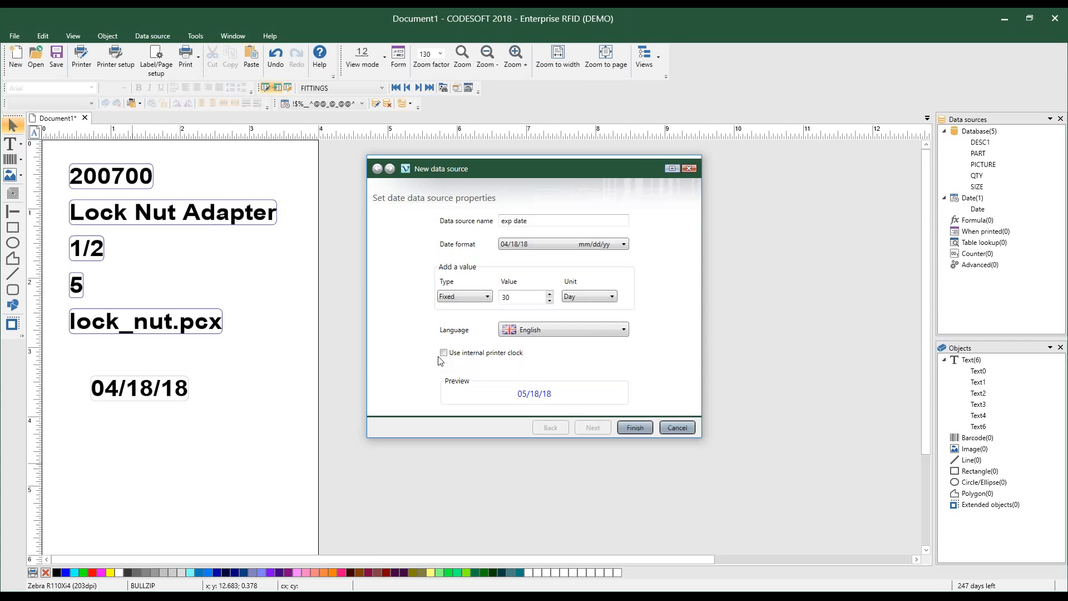
# Finish creating the exp date source and place it as a text object below the first date on the label
pyautogui.click(635, 429)
pyautogui.moveTo(981, 221); pyautogui.dragTo(92, 424)
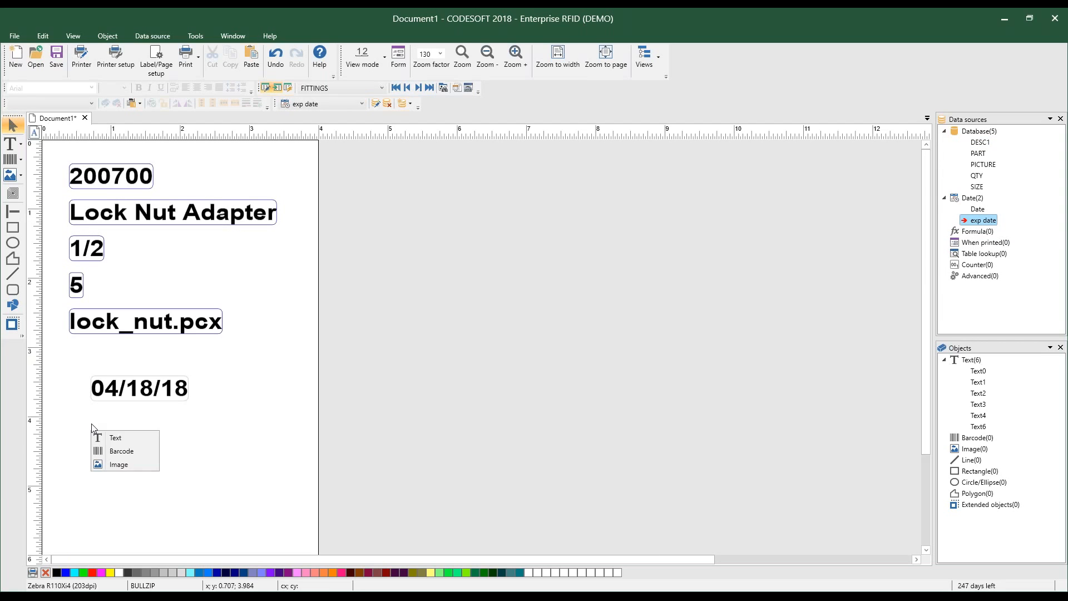
pyautogui.click(114, 437)
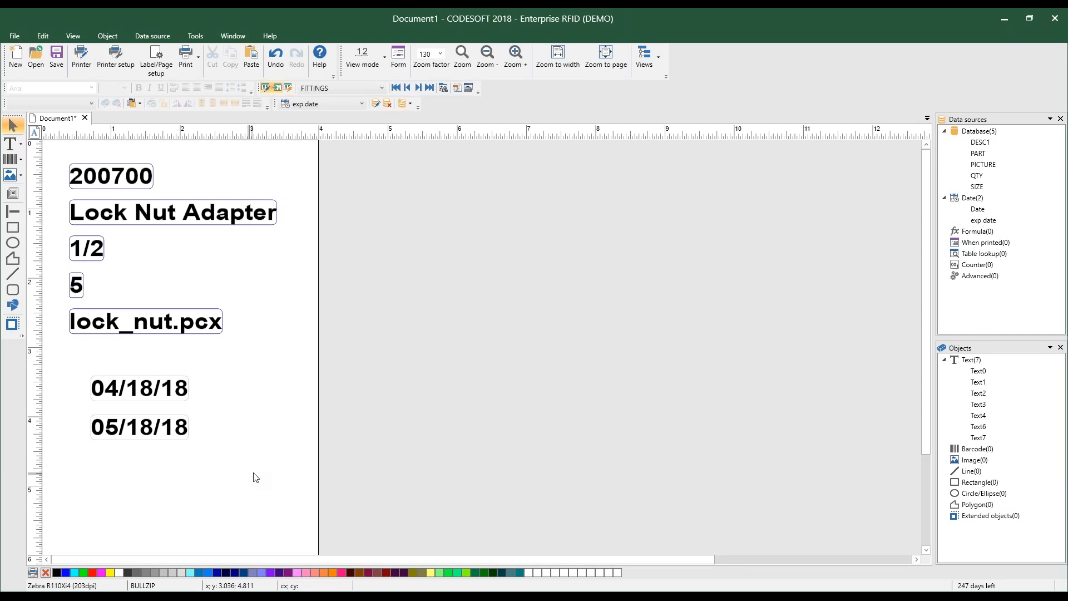
# View the resulting data of the FITTINGS query, check which columns hold numeric values and close the table
pyautogui.rightClick(974, 136)
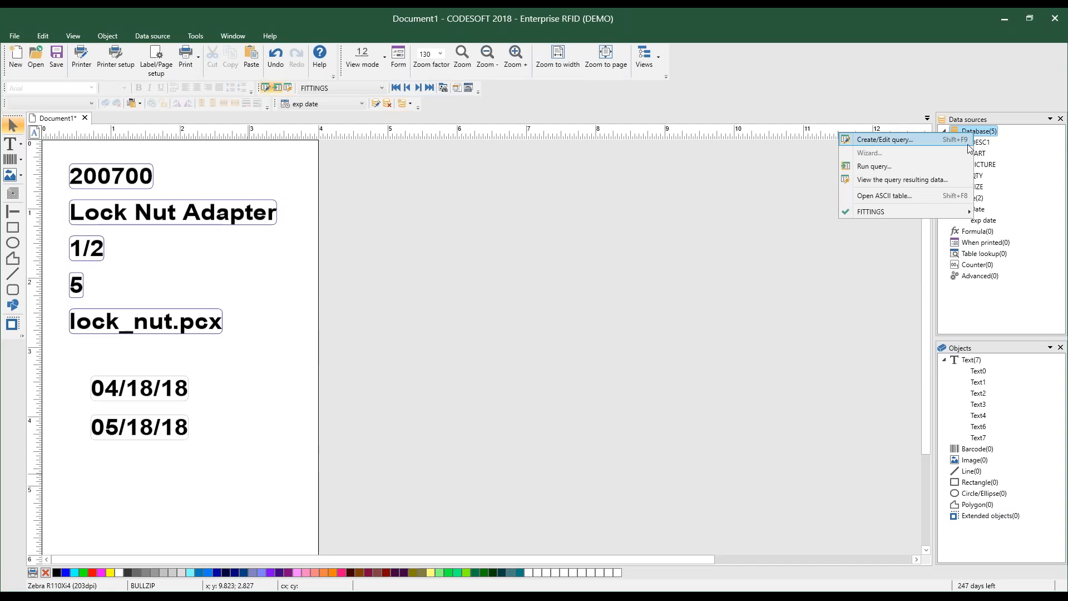
pyautogui.click(949, 180)
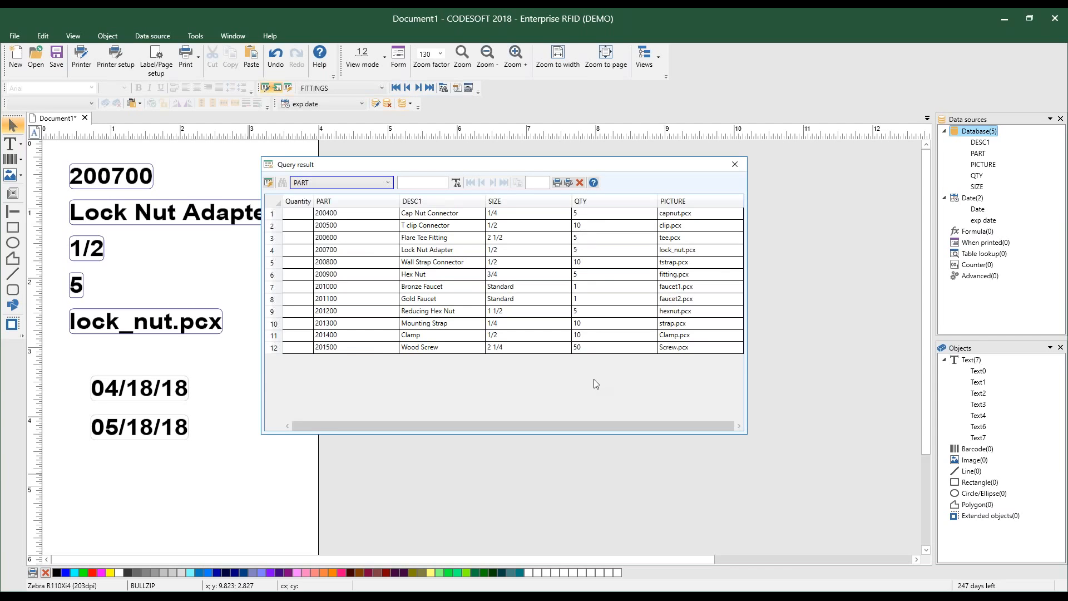
pyautogui.click(733, 164)
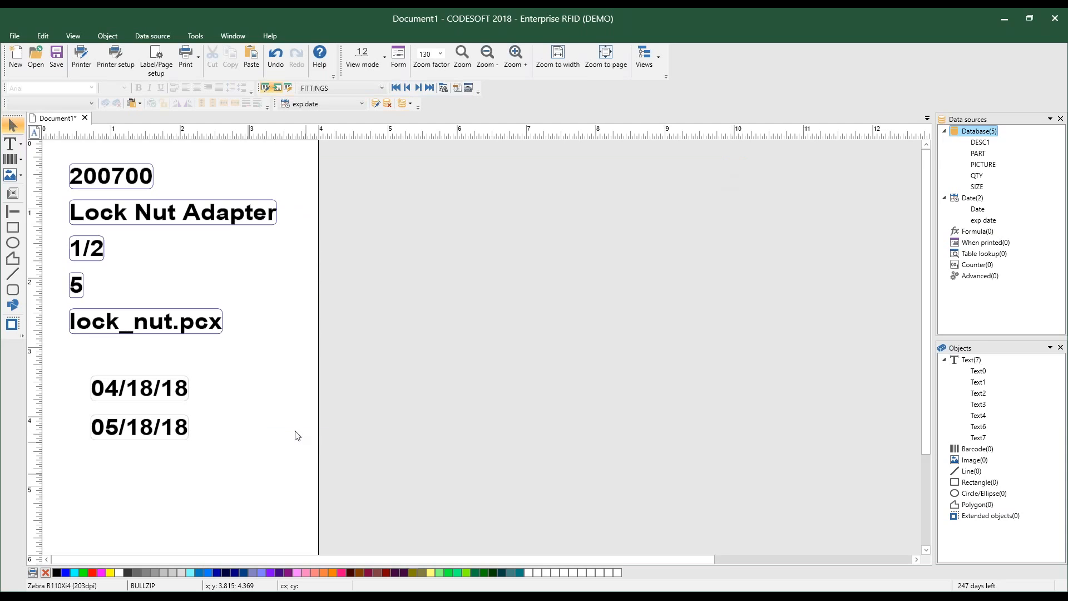
# Start another date data source with the wizard, name it exp date2 and set its format to mm/dd/yy
pyautogui.rightClick(971, 202)
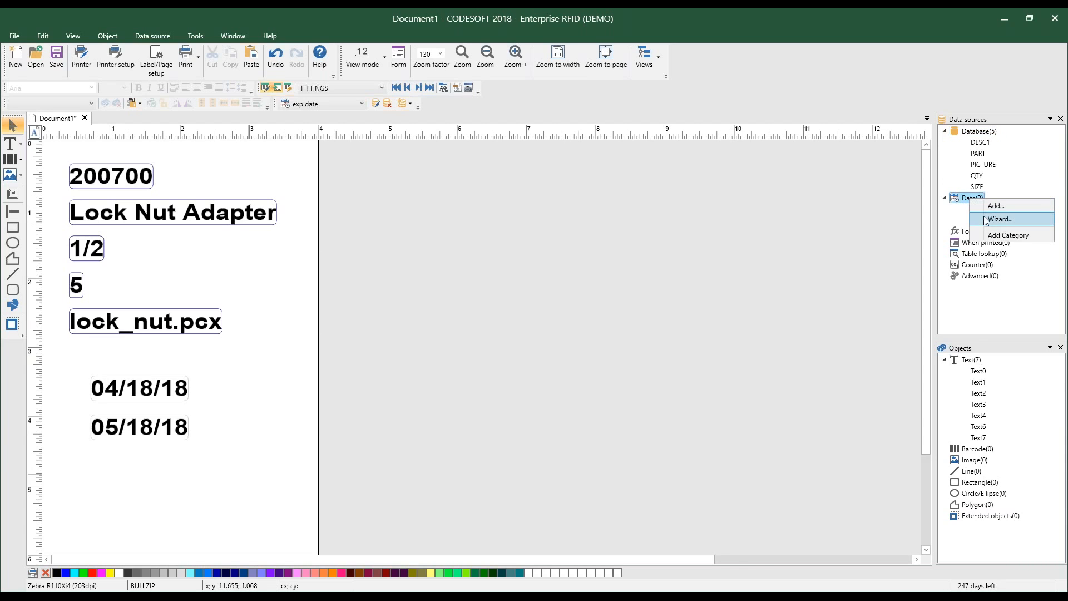
pyautogui.click(981, 222)
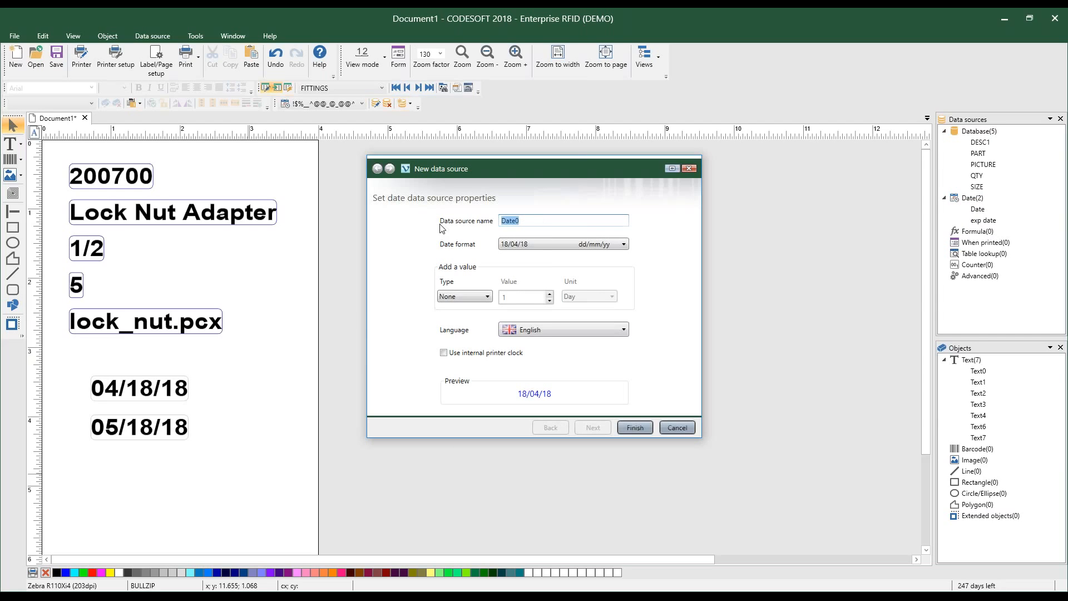
pyautogui.write('exp date2')
pyautogui.click(583, 246)
pyautogui.click(571, 296)
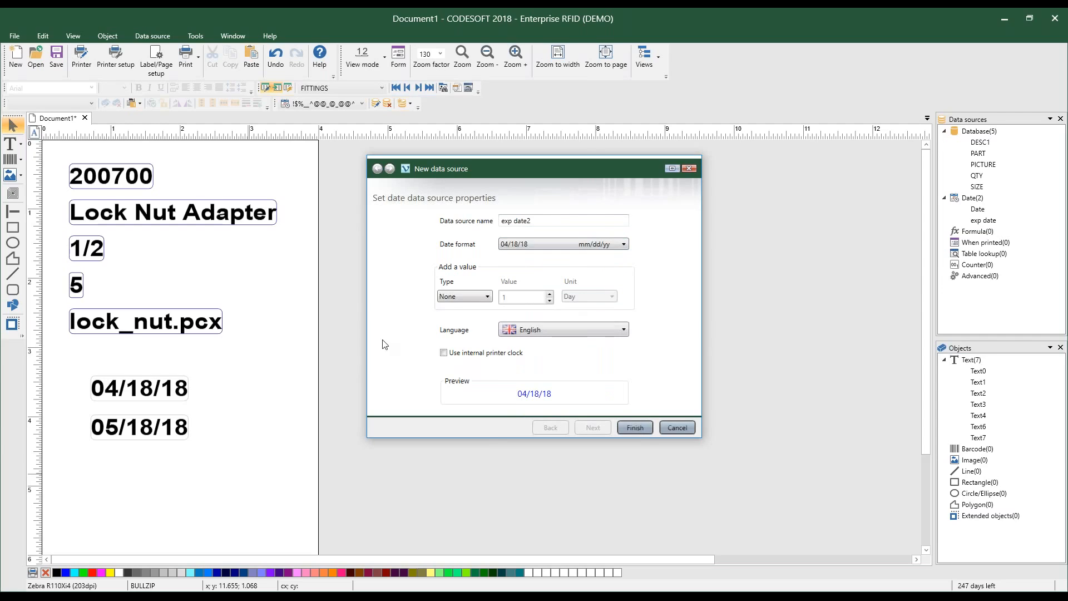
# Make the value added to exp date2 variable, taking it from the QTY database field in days
pyautogui.click(464, 296)
pyautogui.click(456, 332)
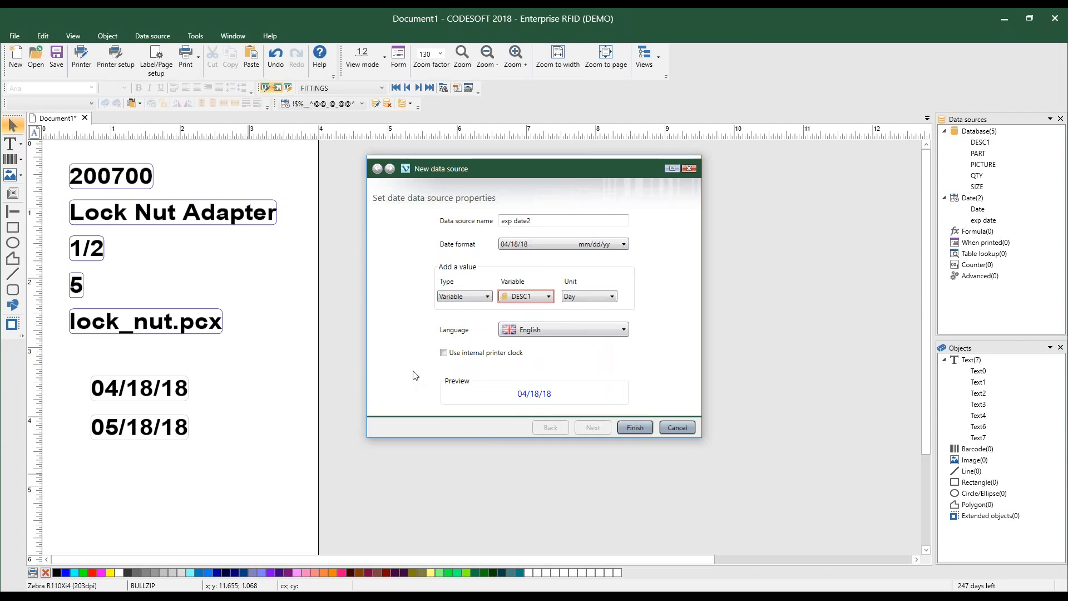
pyautogui.click(548, 298)
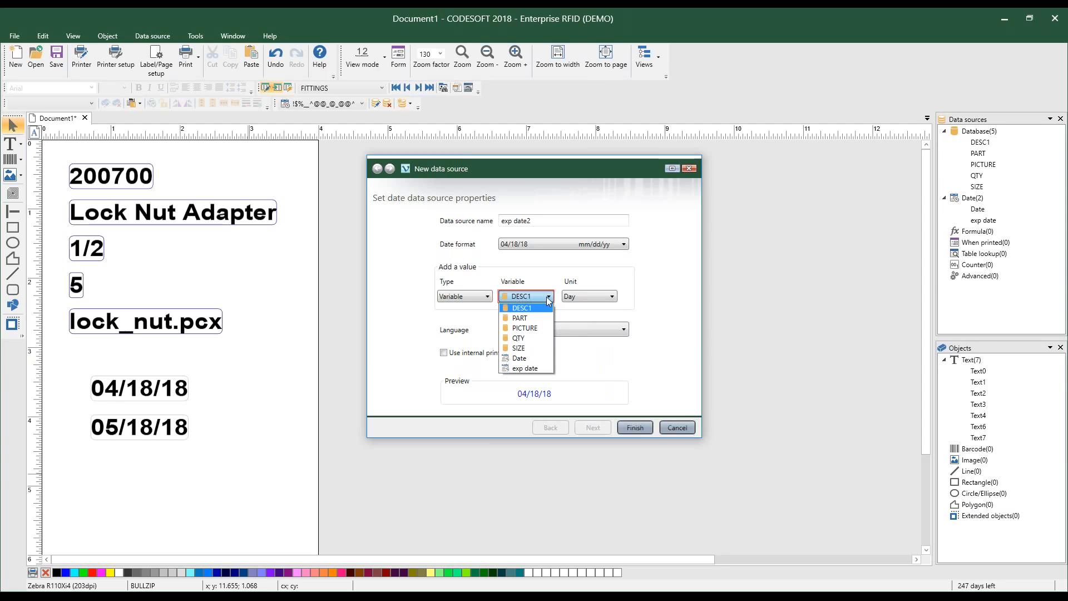
pyautogui.click(522, 338)
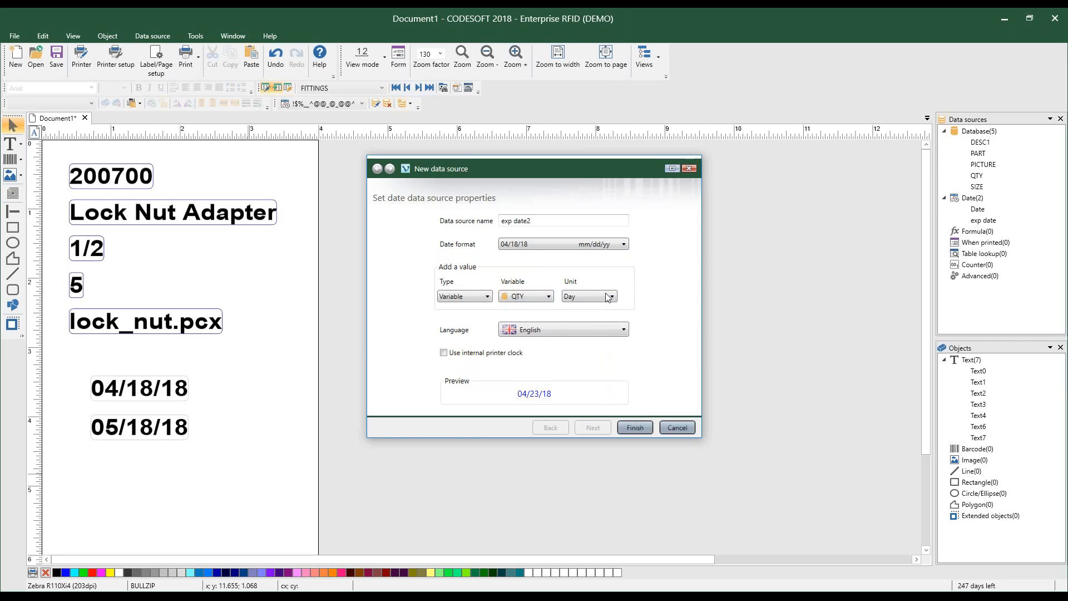
# Finish creating the exp date2 source and place it as a text object below the two dates on the label
pyautogui.click(635, 427)
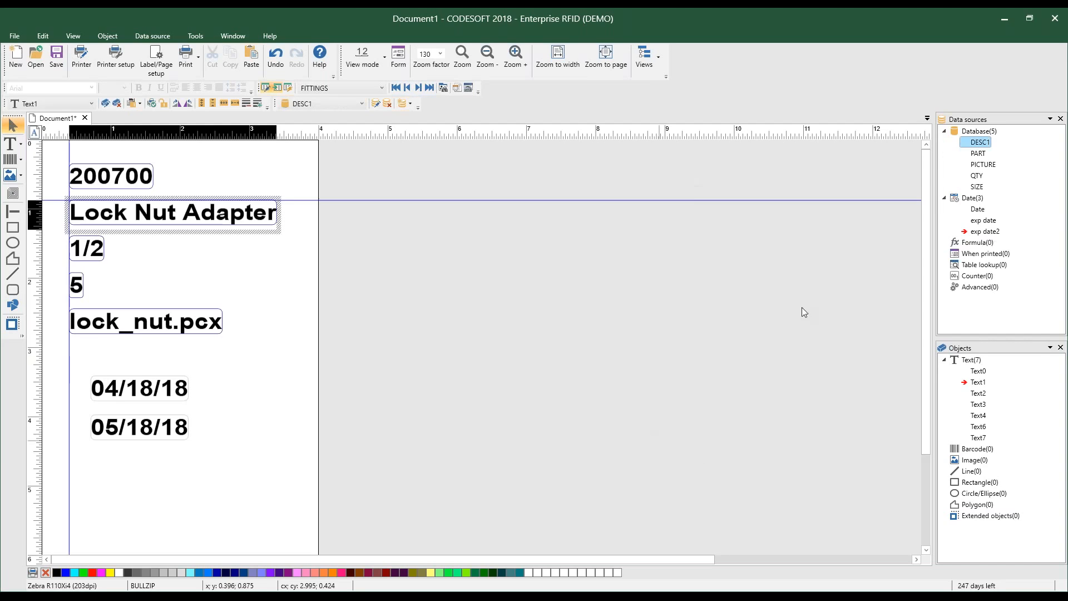
pyautogui.rightClick(93, 473)
pyautogui.click(106, 482)
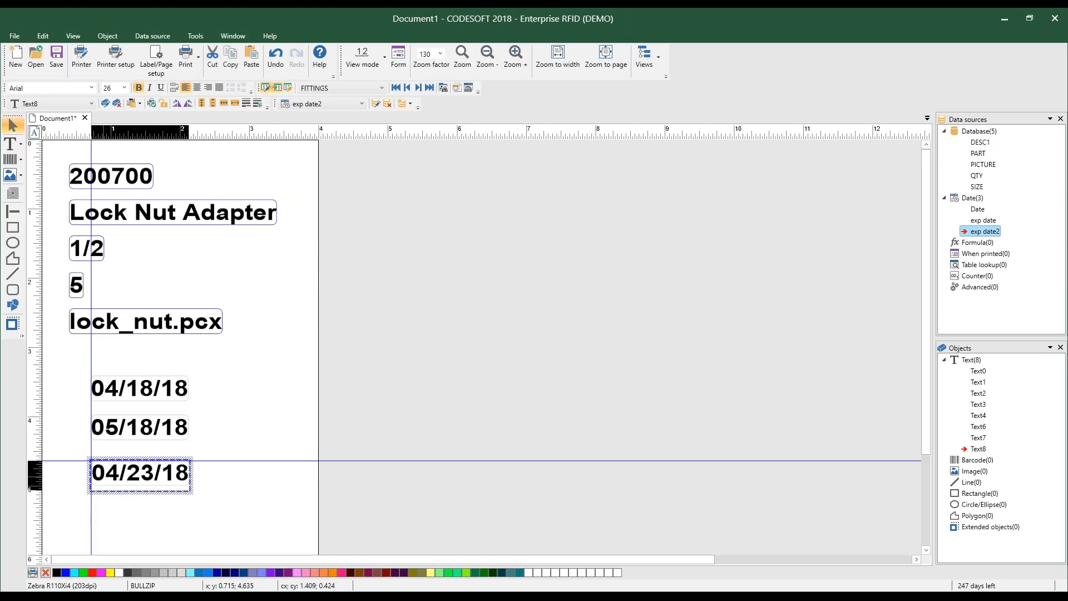
pyautogui.click(272, 401)
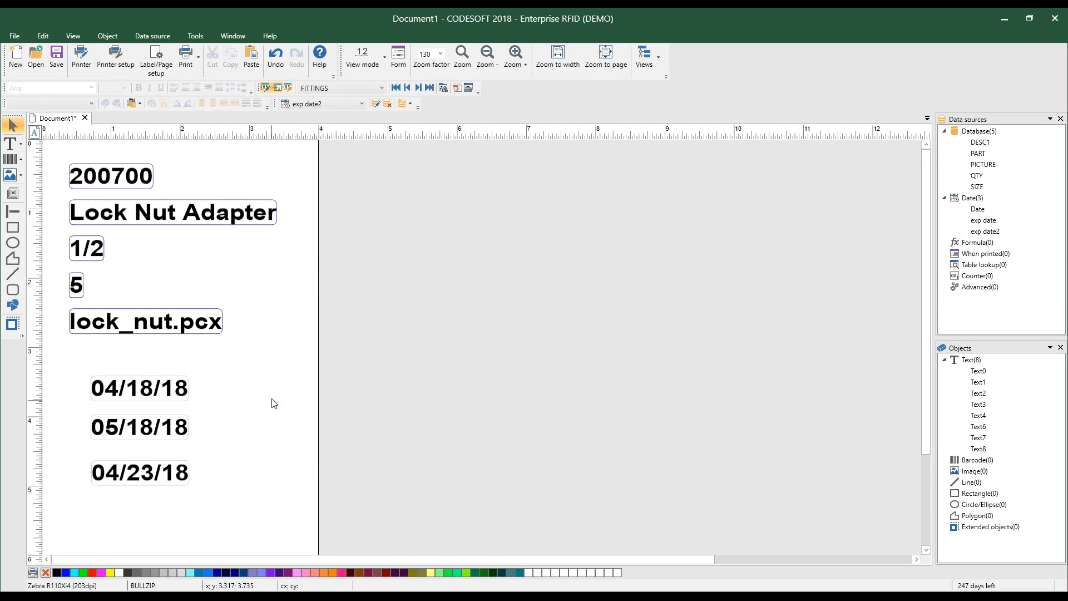
# Browse forward through the FITTINGS records to check the quantity-based date on the label, and return to the first record
pyautogui.click(418, 88)
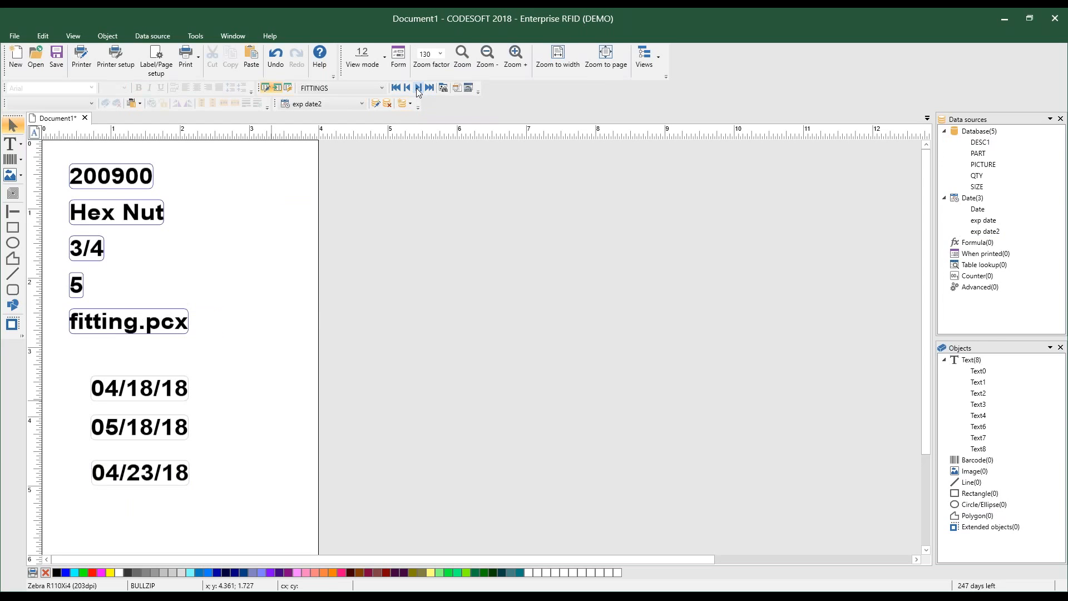
pyautogui.click(418, 88)
pyautogui.click(417, 88)
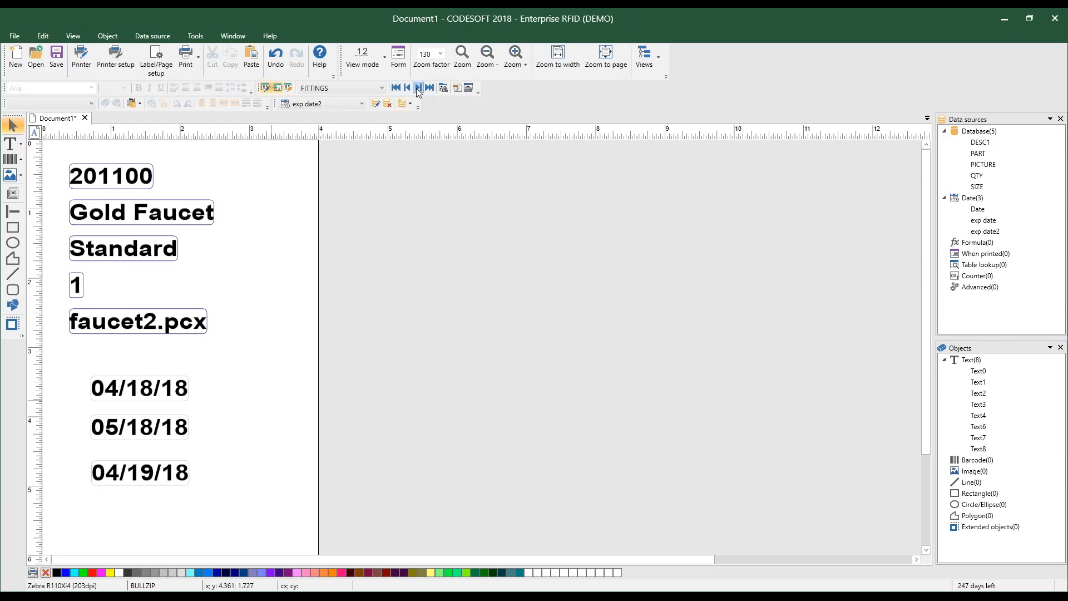
pyautogui.click(418, 88)
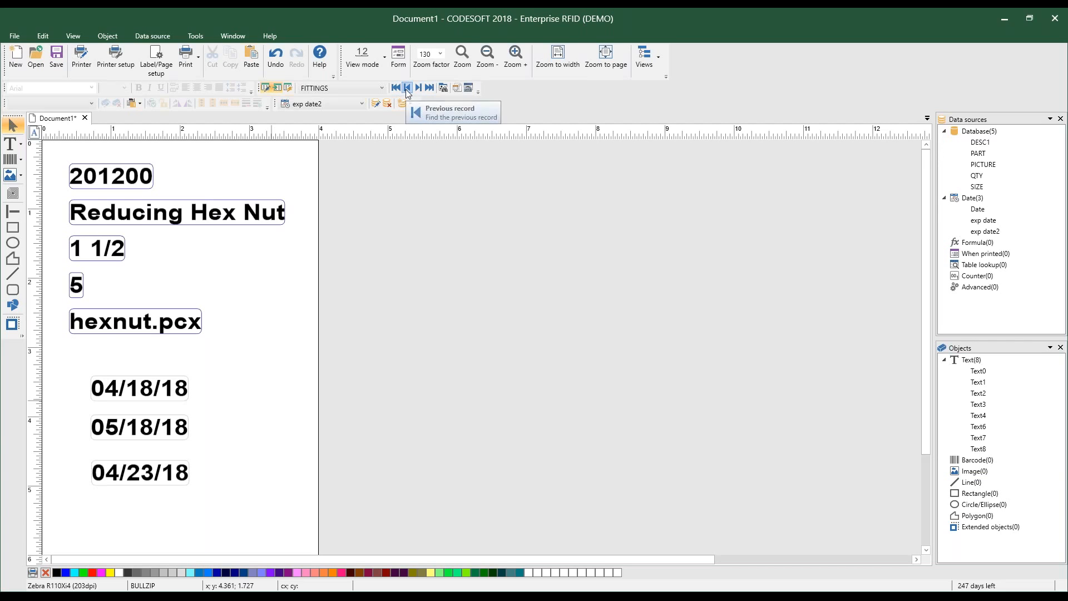
pyautogui.click(406, 89)
pyautogui.click(395, 88)
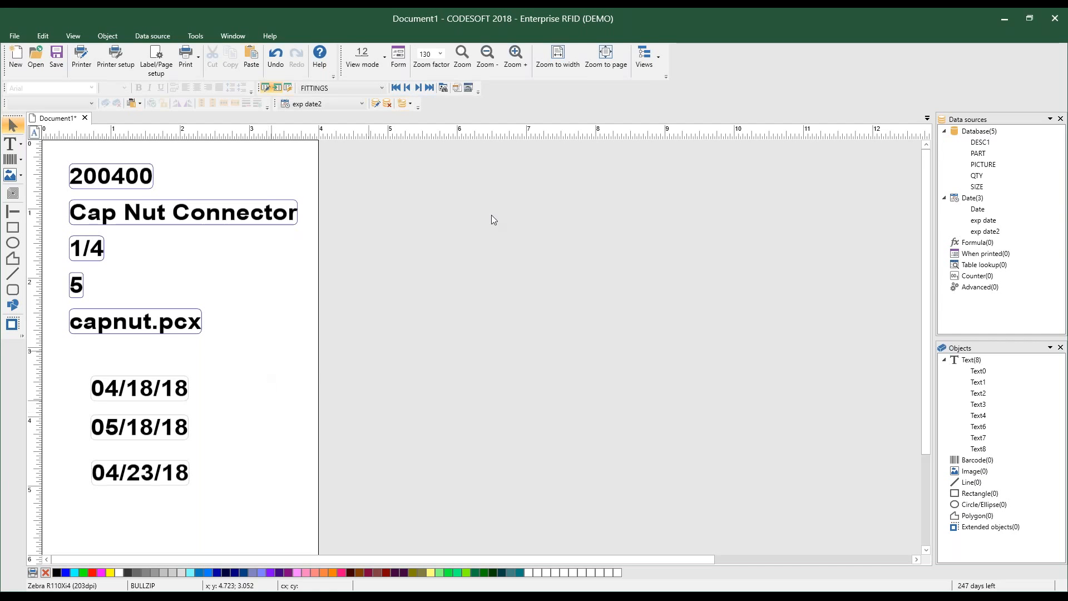
# Add a new date data source named custom date and choose the <Customized> date format for it
pyautogui.rightClick(970, 198)
pyautogui.click(977, 206)
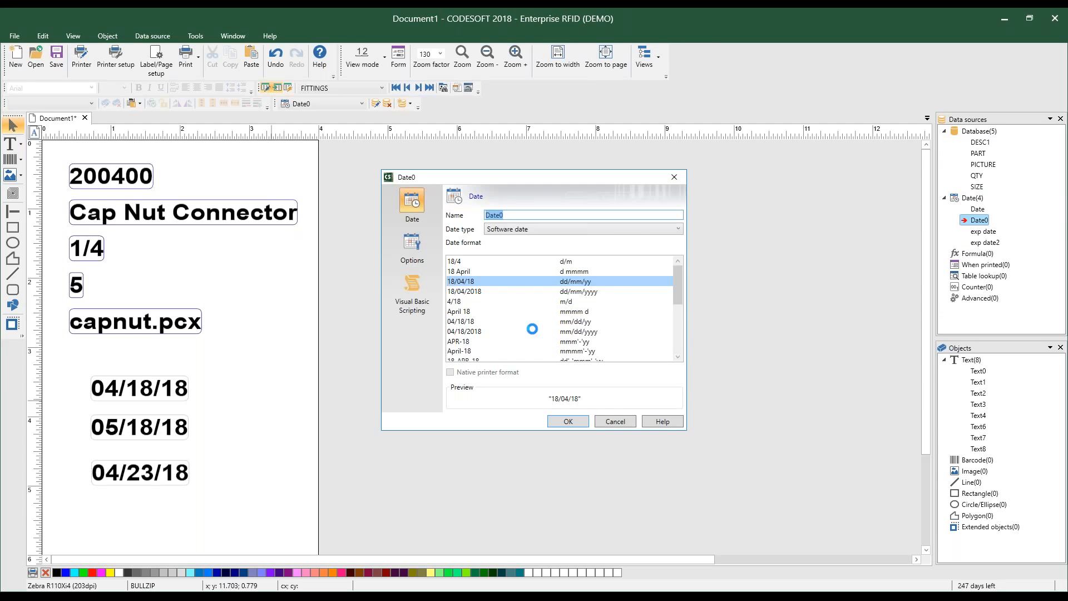
pyautogui.write('custom date')
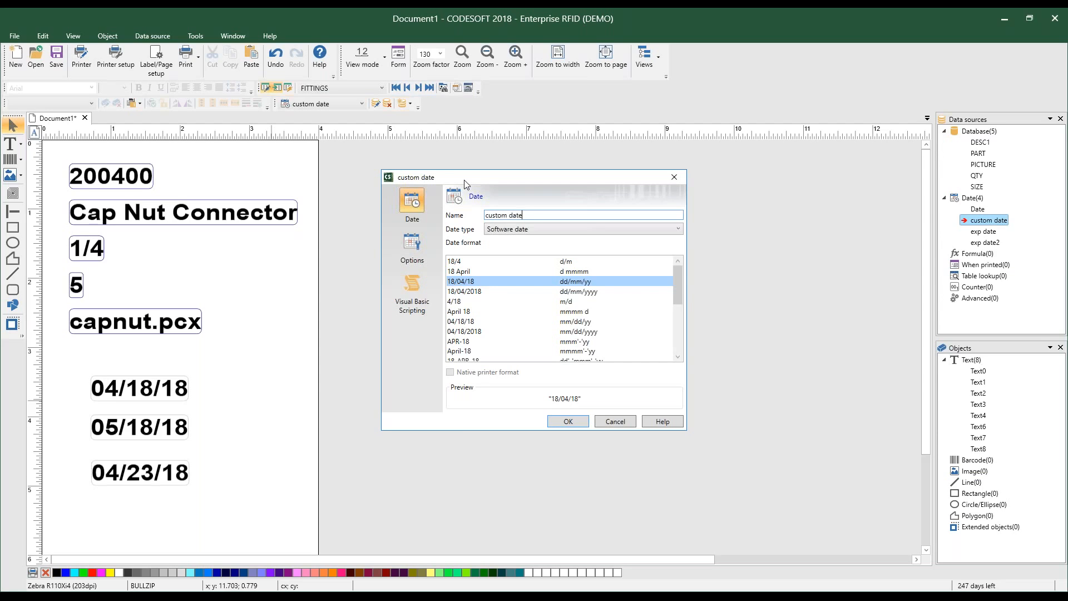
pyautogui.click(497, 229)
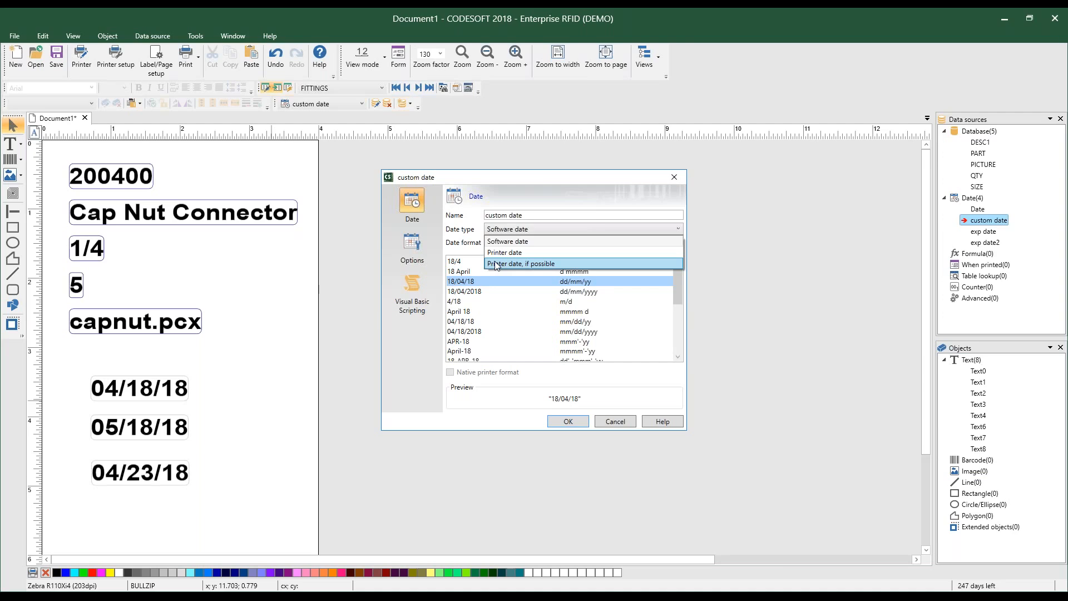
pyautogui.click(515, 180)
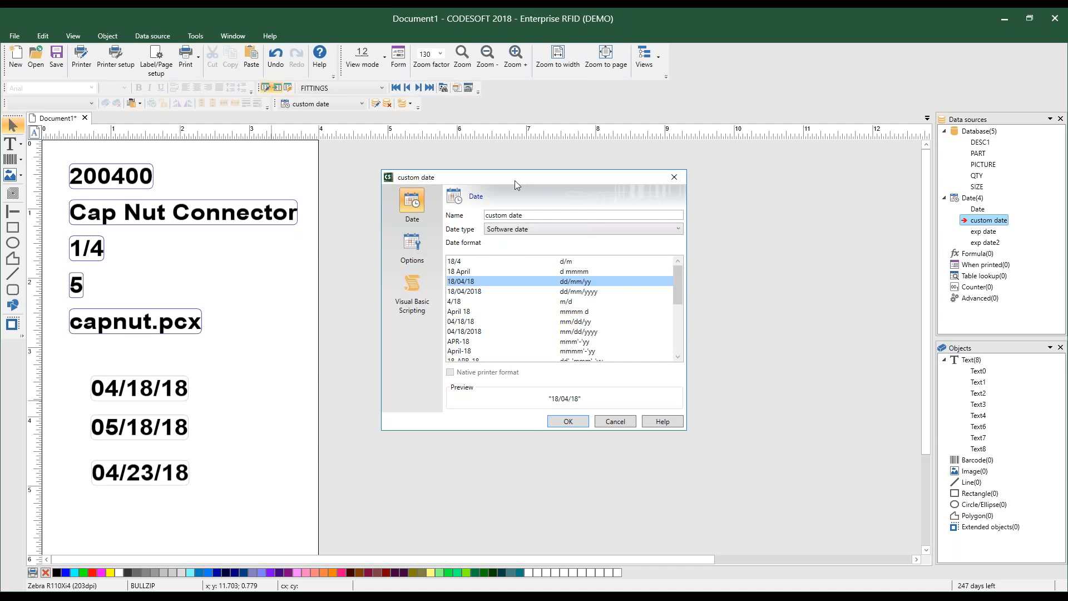
pyautogui.moveTo(679, 278); pyautogui.dragTo(678, 334)
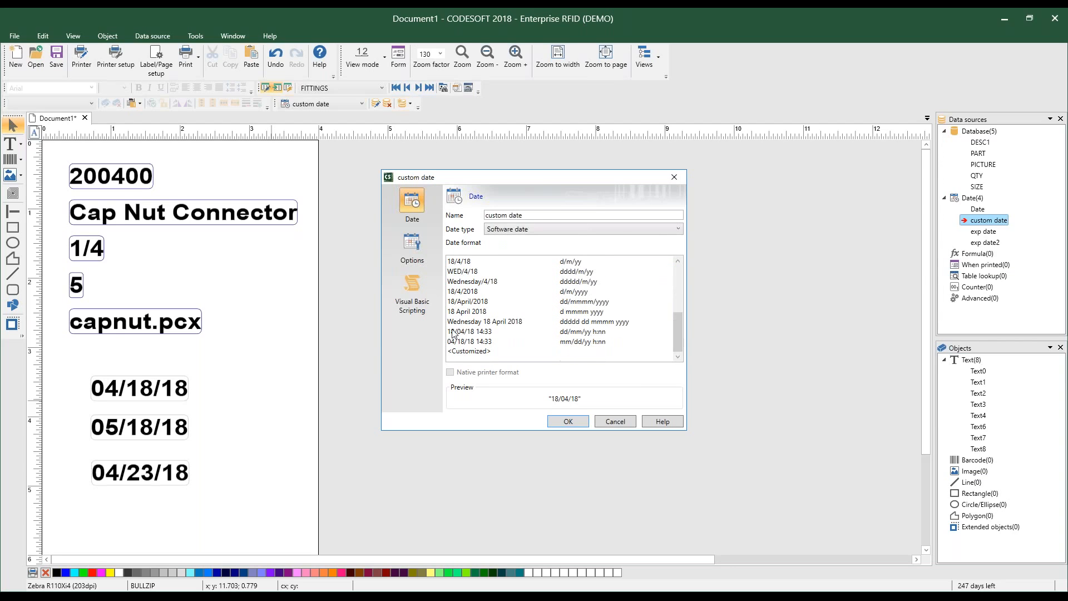
pyautogui.click(474, 350)
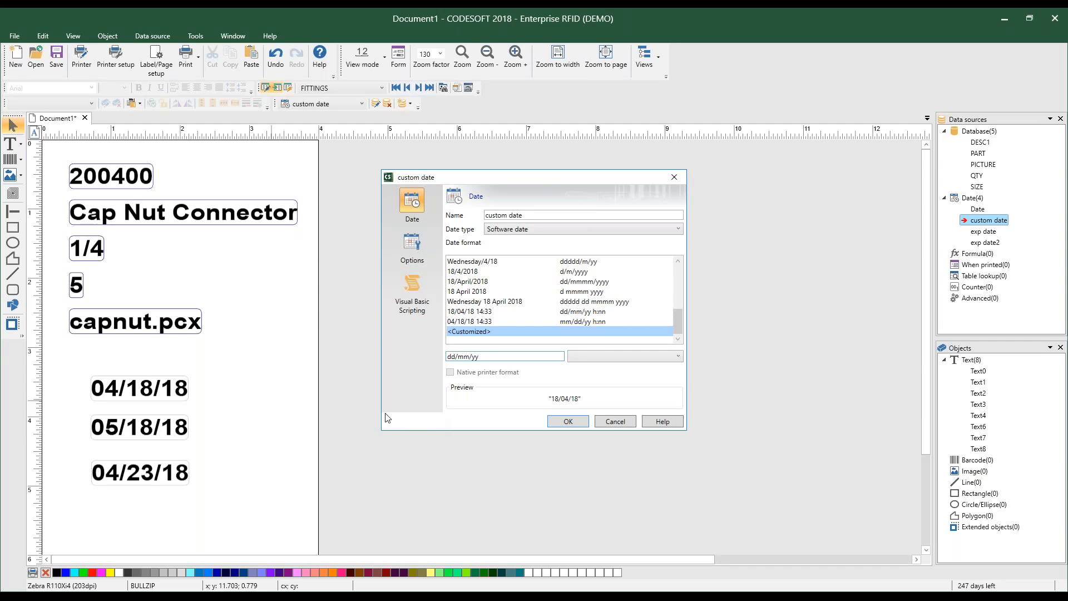
# Change the custom date format to dd-mm-yy and review the list of available date codes
pyautogui.moveTo(478, 356); pyautogui.dragTo(446, 357)
pyautogui.press('Right')
pyautogui.press('Left')
pyautogui.press('Left')
pyautogui.press('BackSpace')
pyautogui.write('-')
pyautogui.click(678, 357)
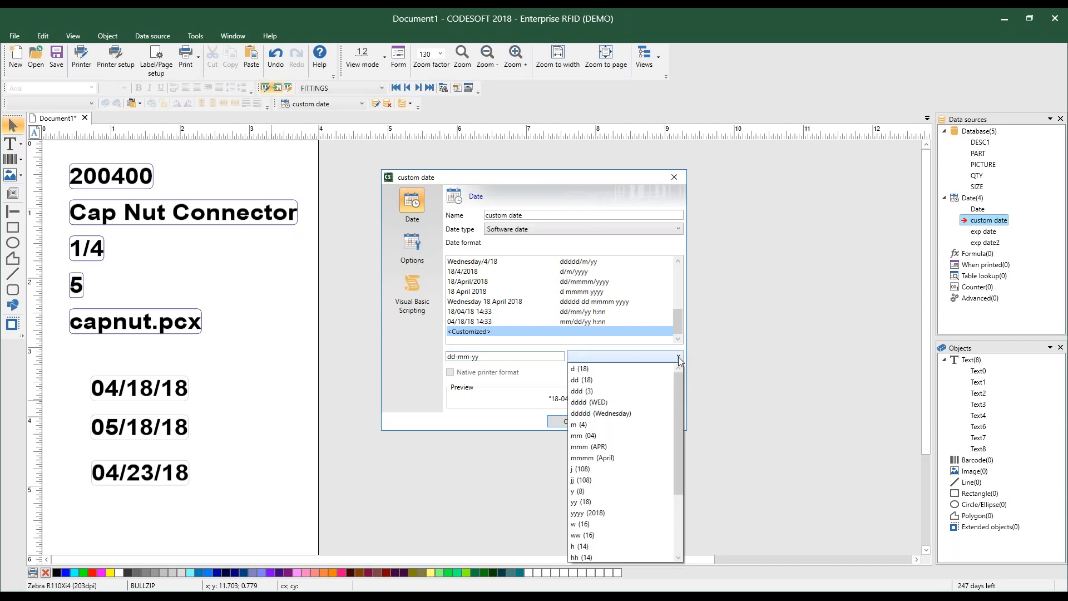
pyautogui.moveTo(679, 376)
pyautogui.mouseDown()
pyautogui.moveTo(678, 418)
pyautogui.moveTo(676, 380)
pyautogui.mouseUp()
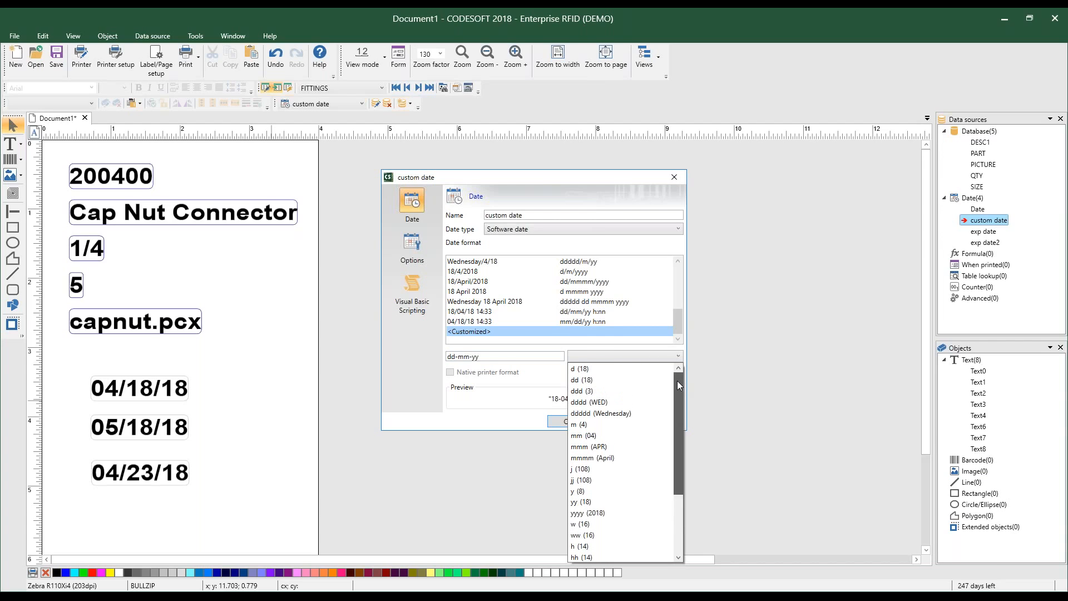
# Replace the customized format of the custom date source with mmddyy and accept the source
pyautogui.click(490, 359)
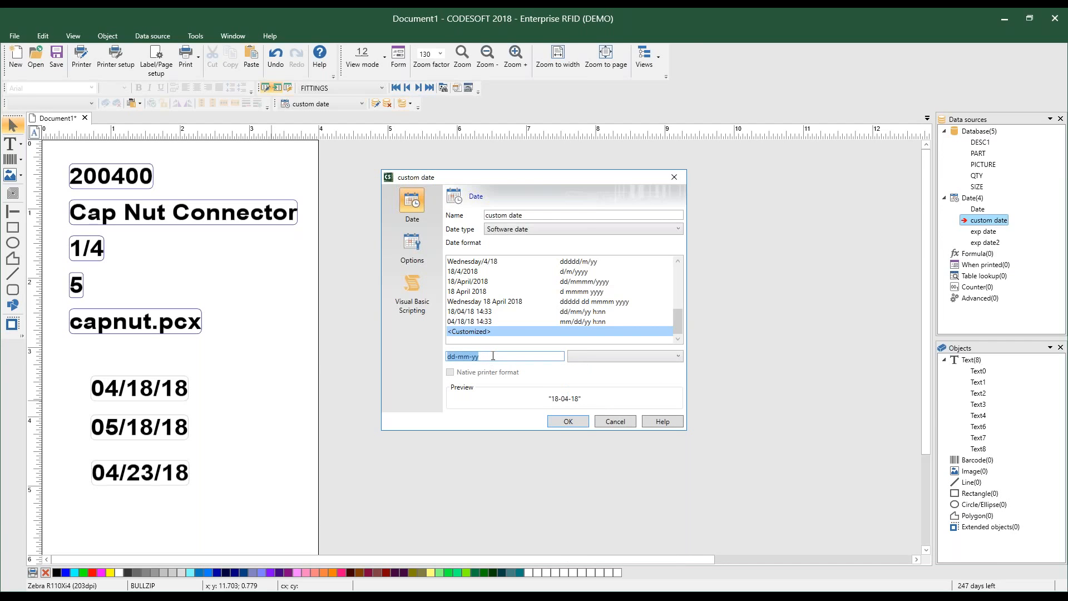
pyautogui.write('y')
pyautogui.press('BackSpace')
pyautogui.write('mmddyy')
pyautogui.click(569, 421)
# Start a When printed data source with the wizard, name it SKU and set its prompt to "Enter SKU #"
pyautogui.moveTo(973, 224)
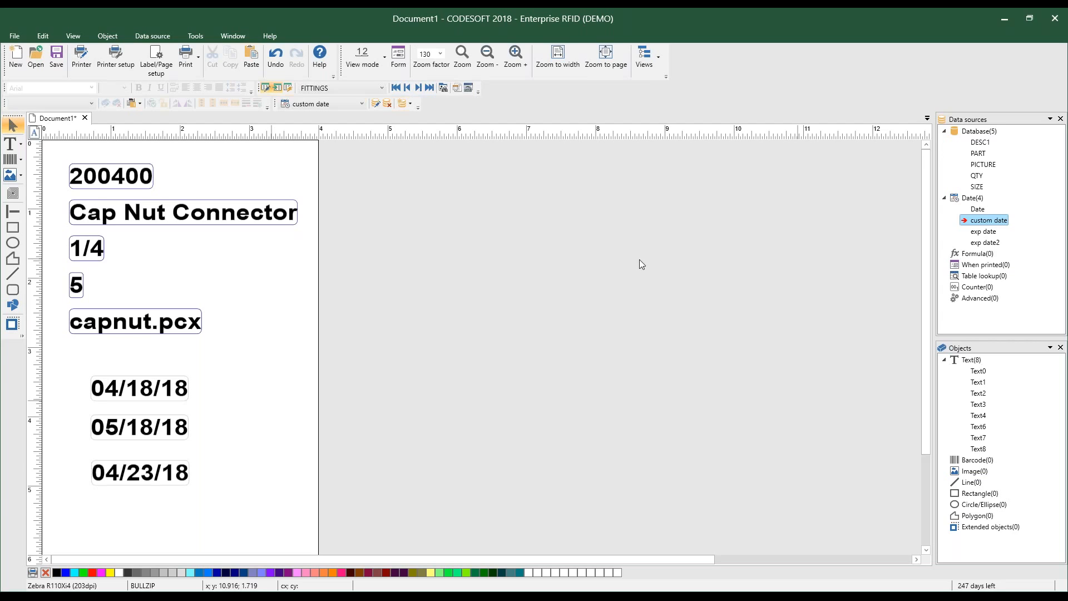
pyautogui.click(944, 131)
pyautogui.click(944, 143)
pyautogui.click(966, 166)
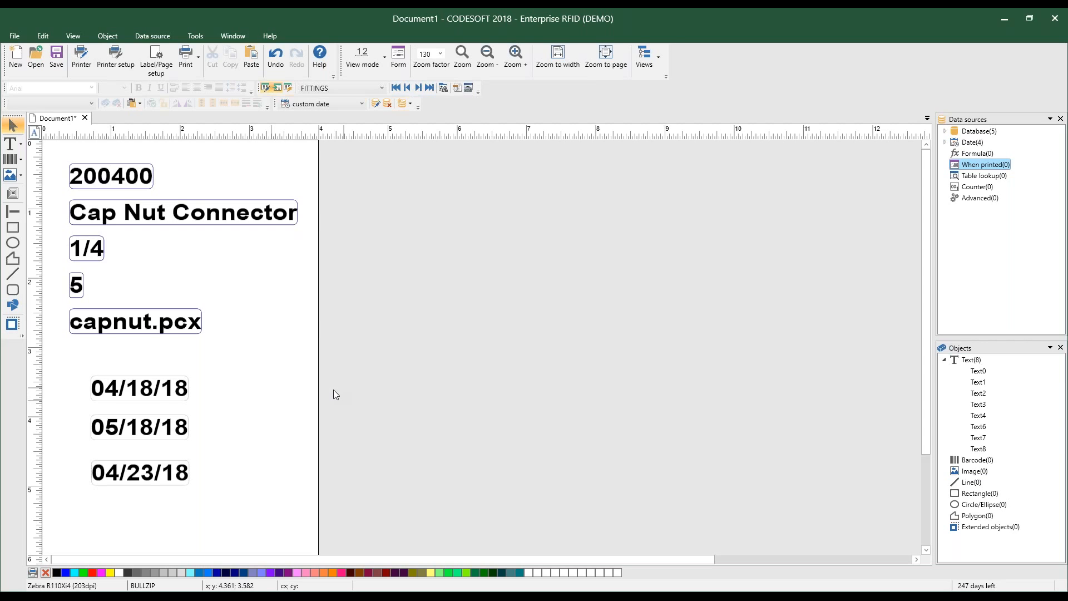
pyautogui.rightClick(980, 167)
pyautogui.click(958, 185)
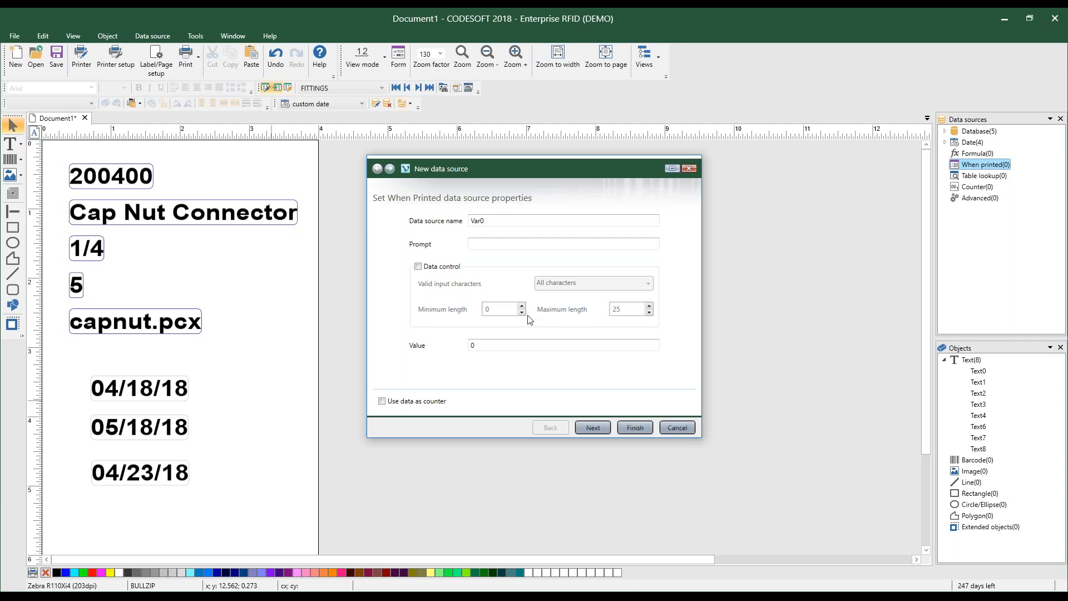
pyautogui.click(496, 221)
pyautogui.press('BackSpace')
pyautogui.press('BackSpace')
pyautogui.press('BackSpace')
pyautogui.press('BackSpace')
pyautogui.write('SKU')
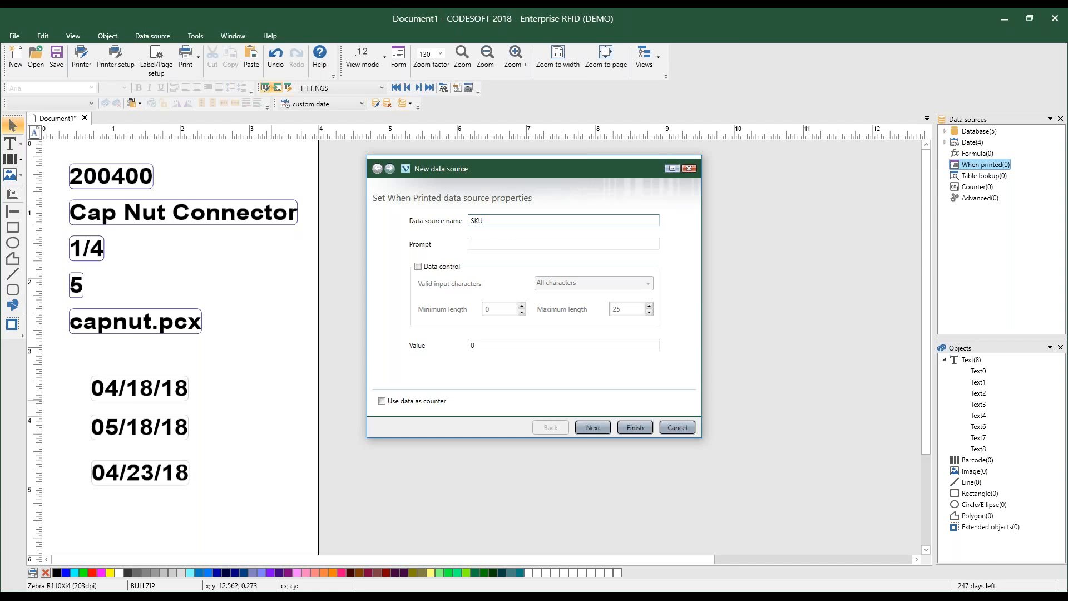
pyautogui.click(471, 244)
pyautogui.write('Enter SKU #')
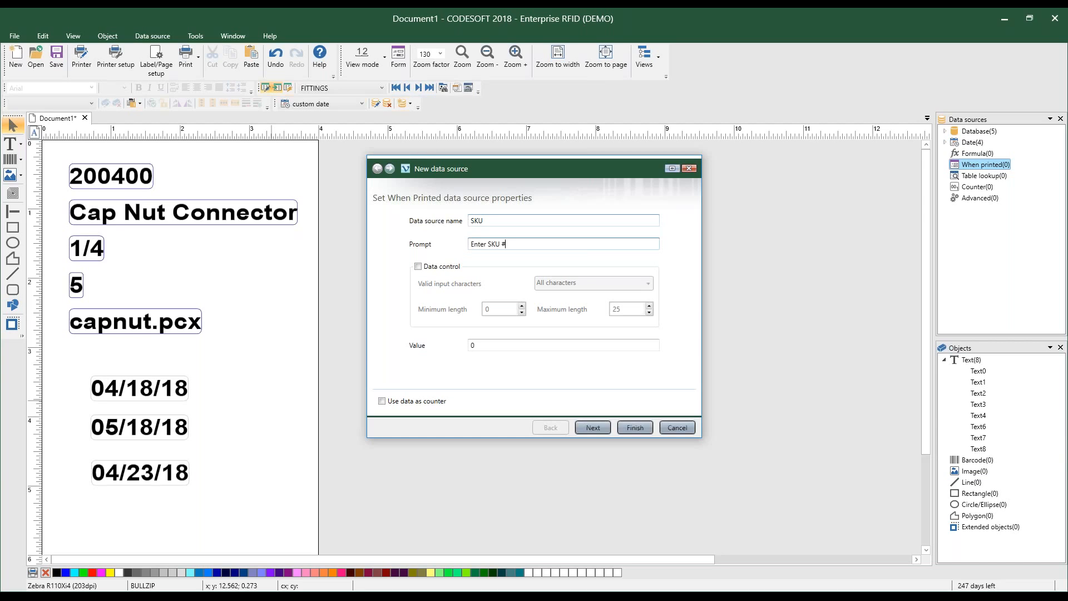
# Enable data control for the SKU source, review the valid input character types, and disable it again
pyautogui.click(418, 267)
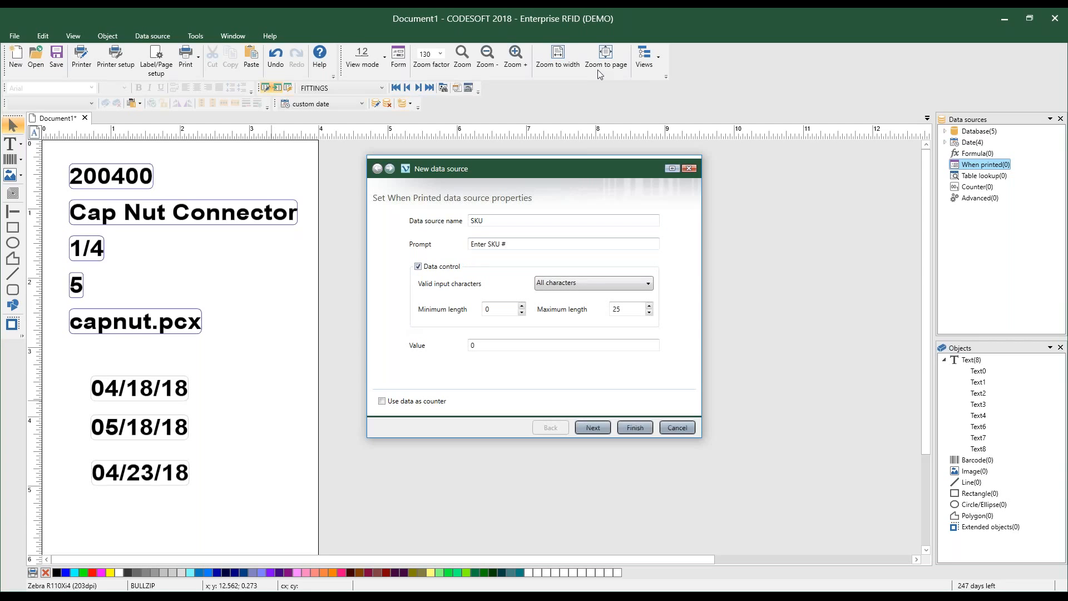
pyautogui.click(563, 285)
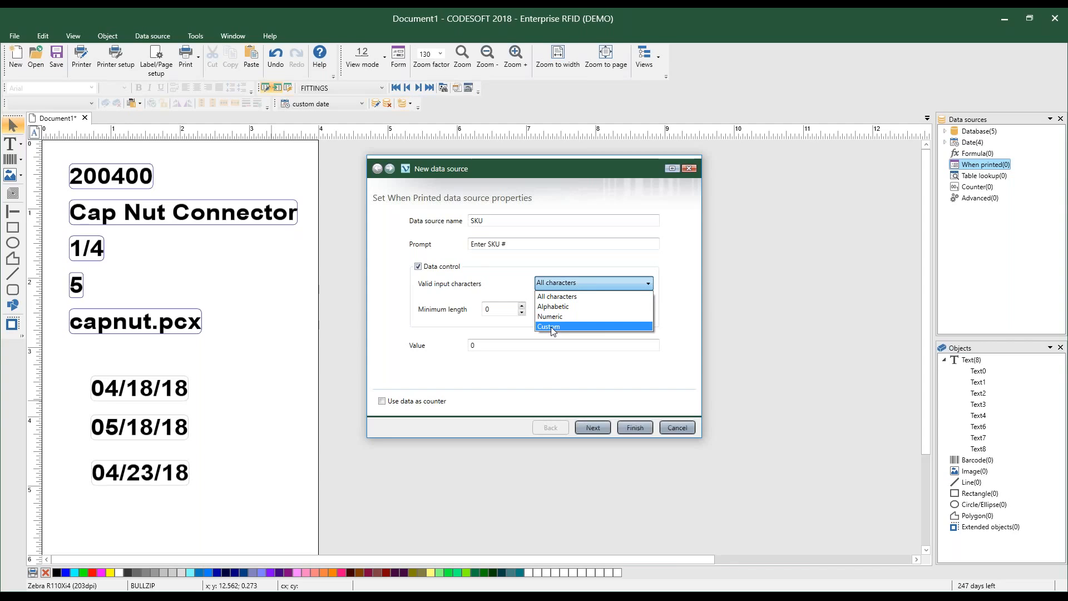
pyautogui.click(396, 331)
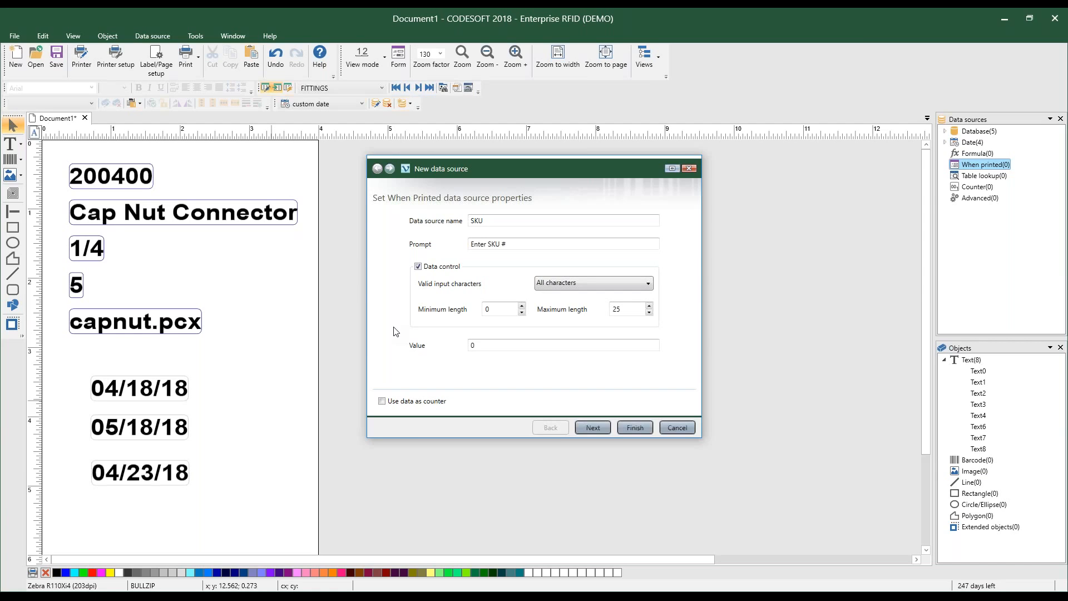
pyautogui.click(417, 266)
# Set the SKU source's value to 12345, add the prefix "SKU Number:" and finish the source
pyautogui.click(479, 350)
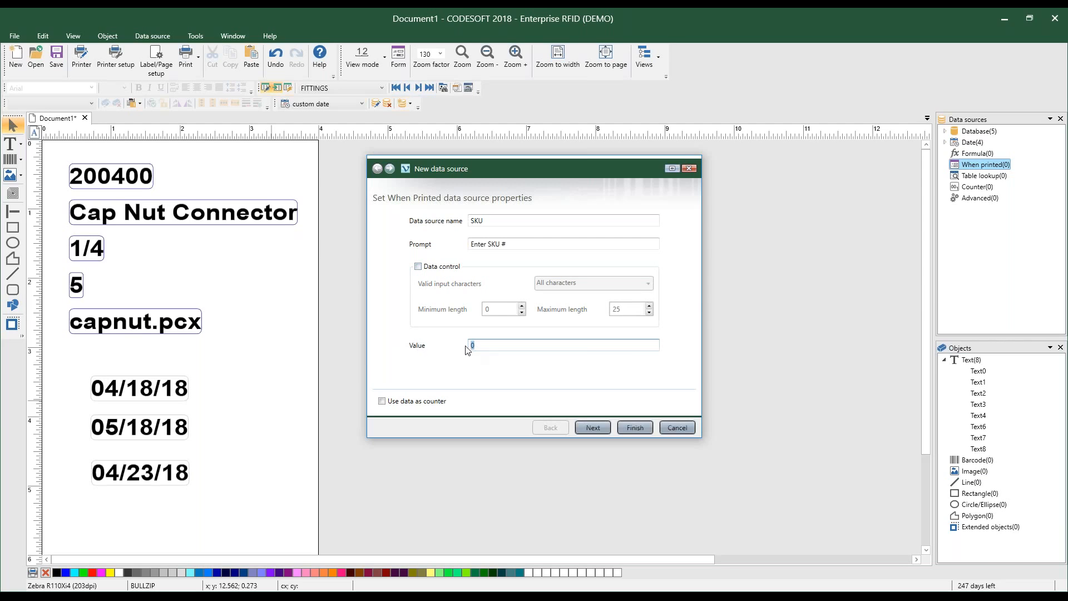
pyautogui.write('12345')
pyautogui.click(593, 427)
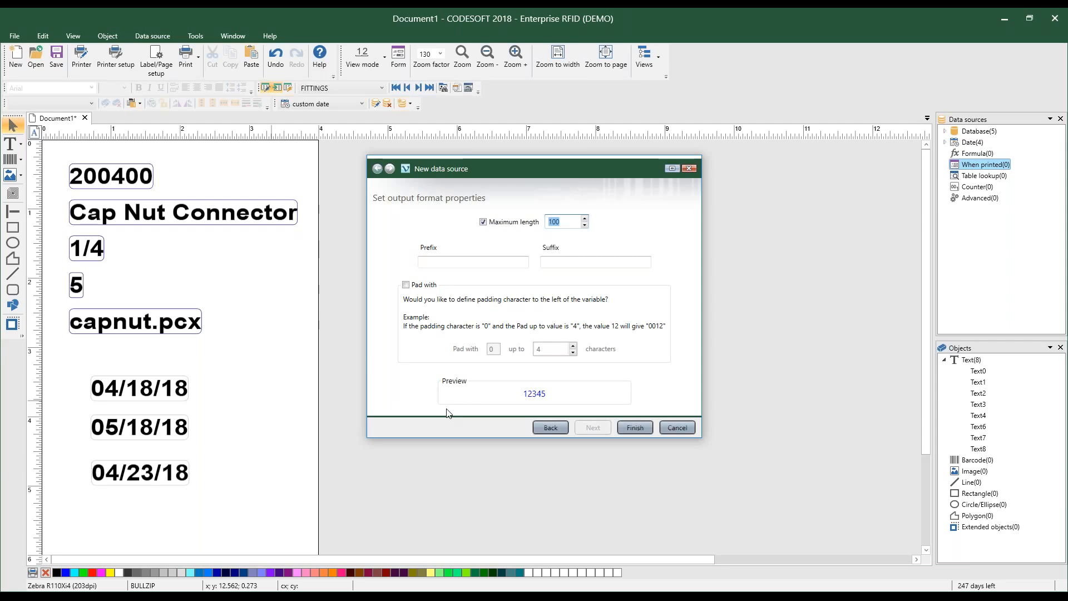
pyautogui.click(435, 262)
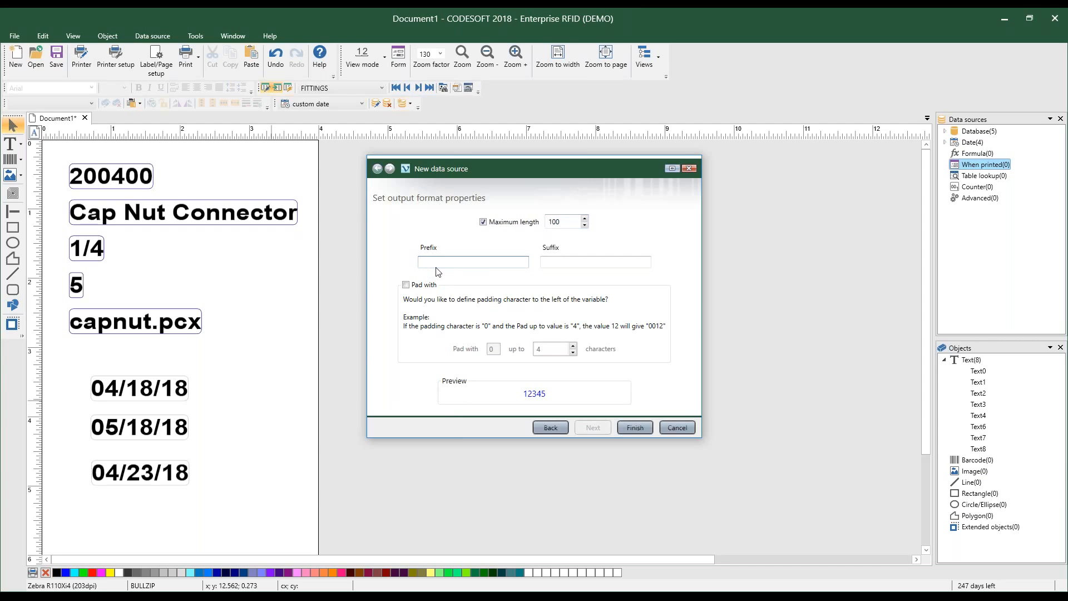
pyautogui.write('SKU Number:')
pyautogui.click(633, 429)
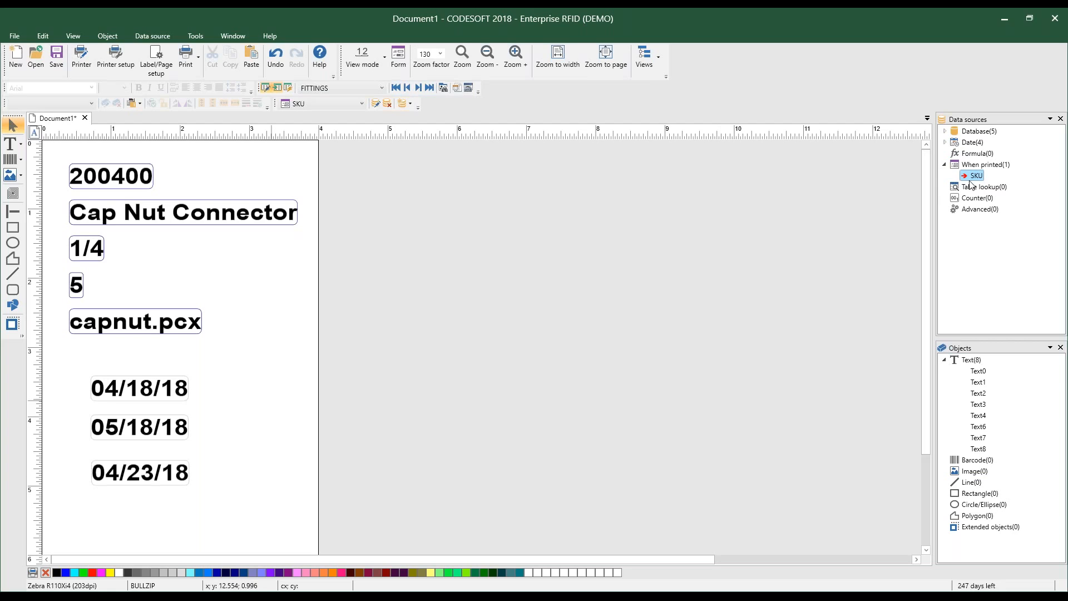
# Place the SKU source as a text object below the dates and shift it so it fits within the label
pyautogui.moveTo(974, 176); pyautogui.dragTo(105, 503)
pyautogui.click(123, 520)
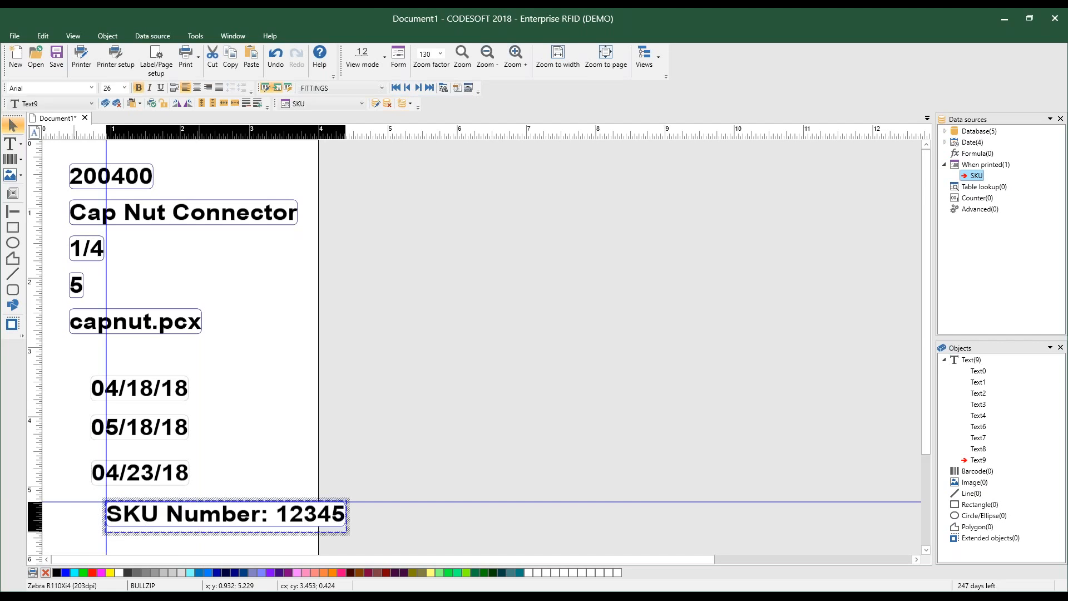
pyautogui.moveTo(201, 523); pyautogui.dragTo(162, 528)
pyautogui.click(261, 427)
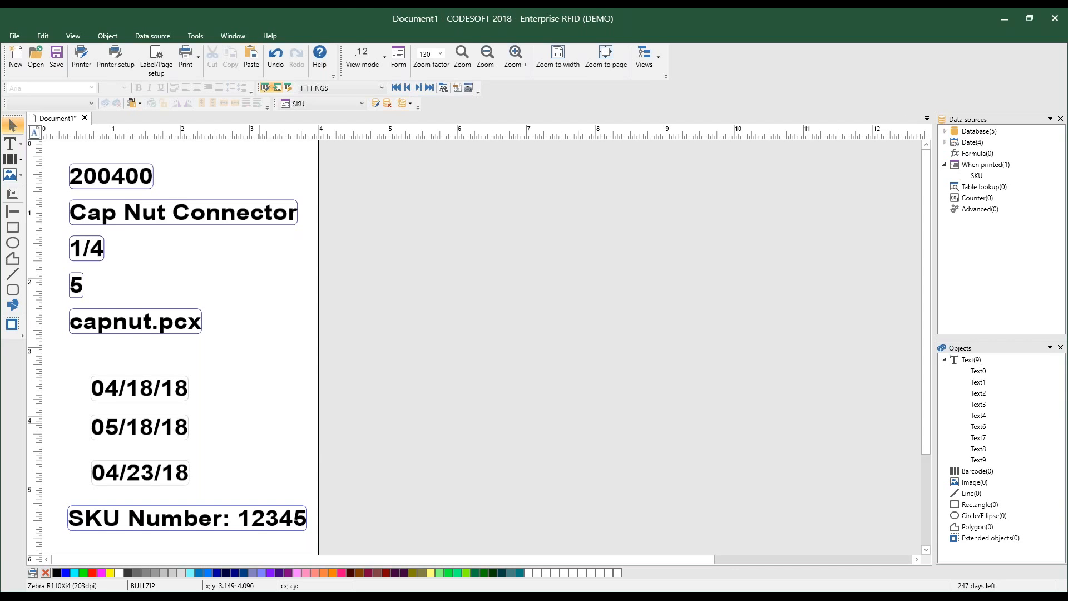
# Enter 54321 as the SKU number in the print form and close the print dialog without printing
pyautogui.hotkey('ctrl', 'p')
pyautogui.click(525, 183)
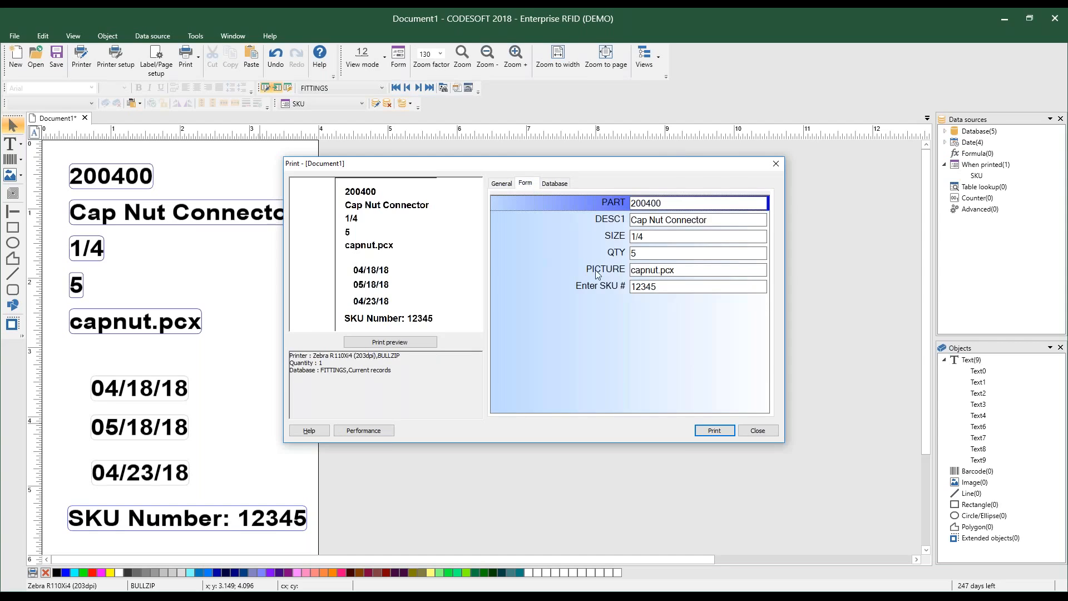
pyautogui.click(659, 286)
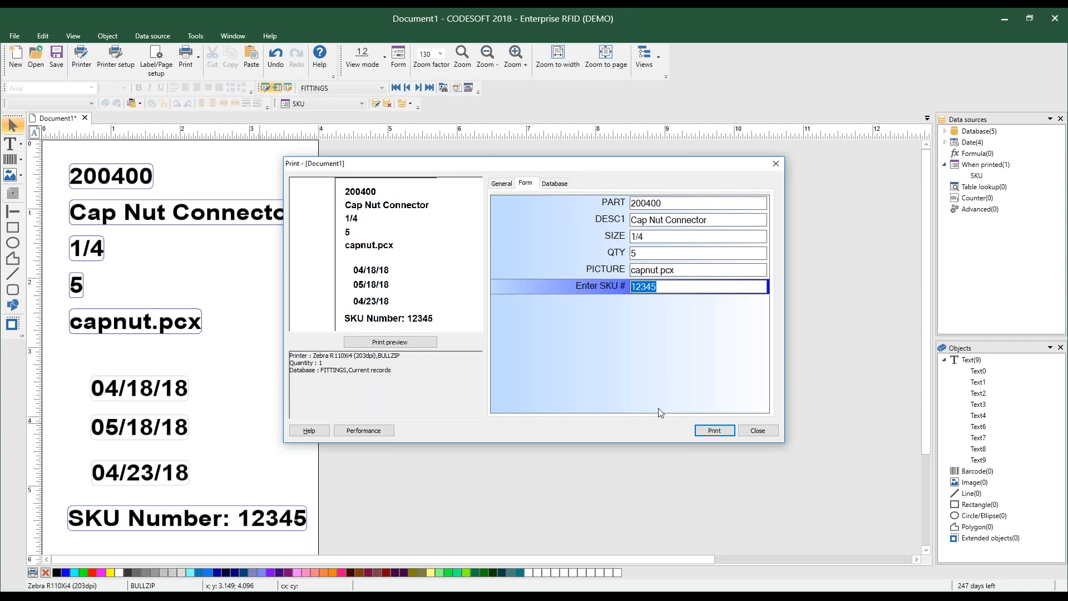
pyautogui.write('54321')
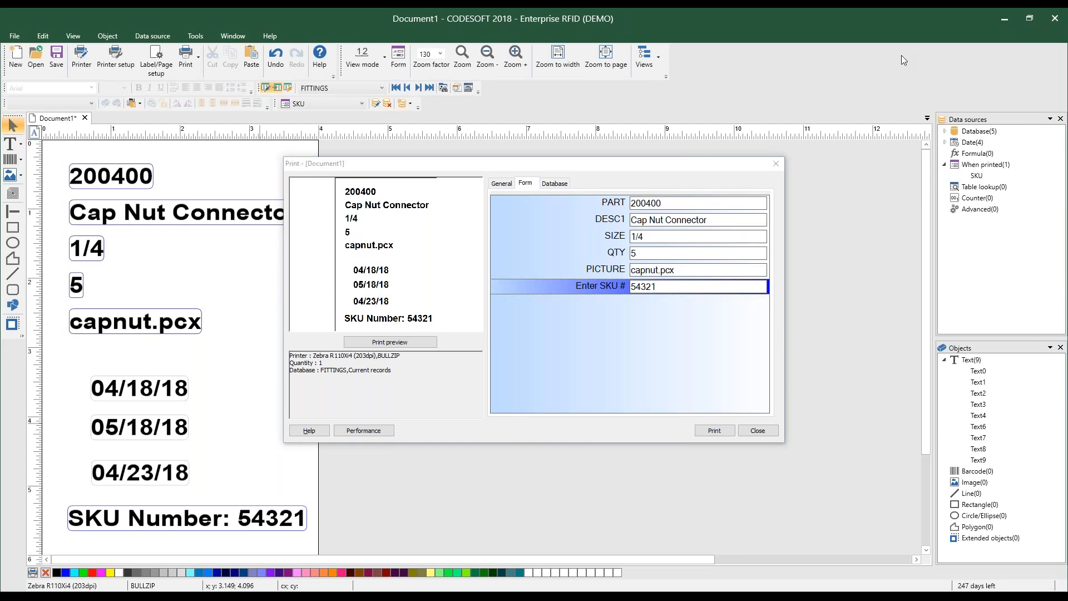
pyautogui.click(757, 430)
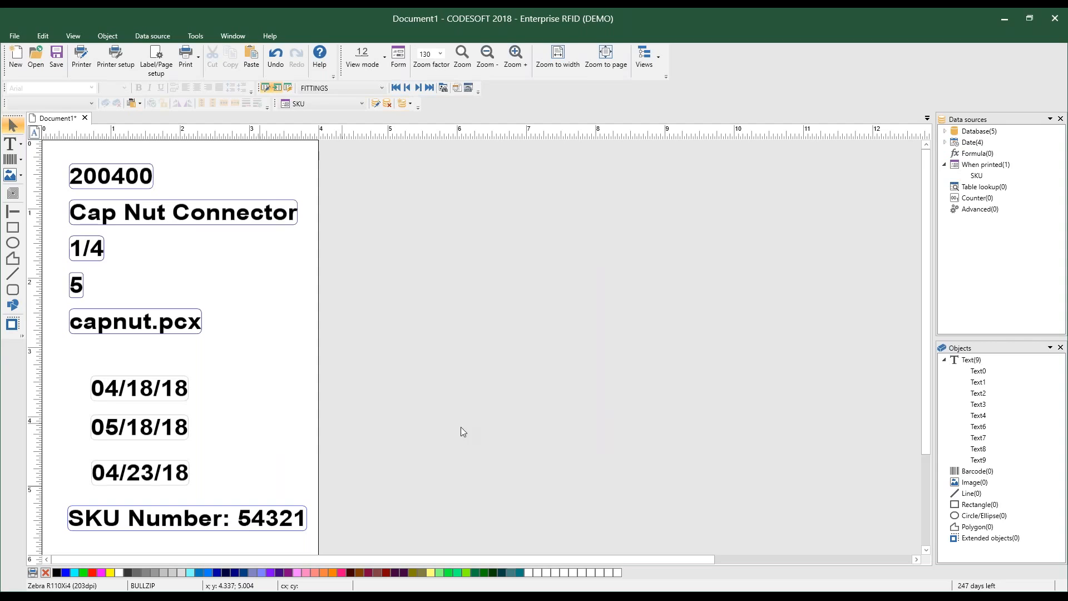
# Start a counter data source with the wizard, name it Counter and keep the Decimal (0 to 9) type
pyautogui.click(946, 201)
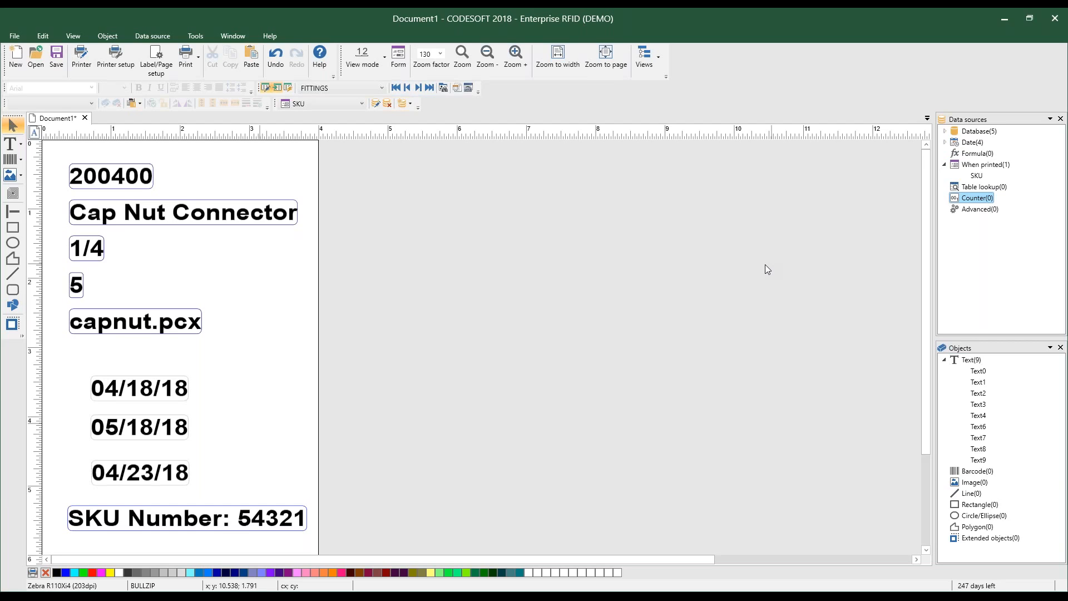
pyautogui.rightClick(979, 199)
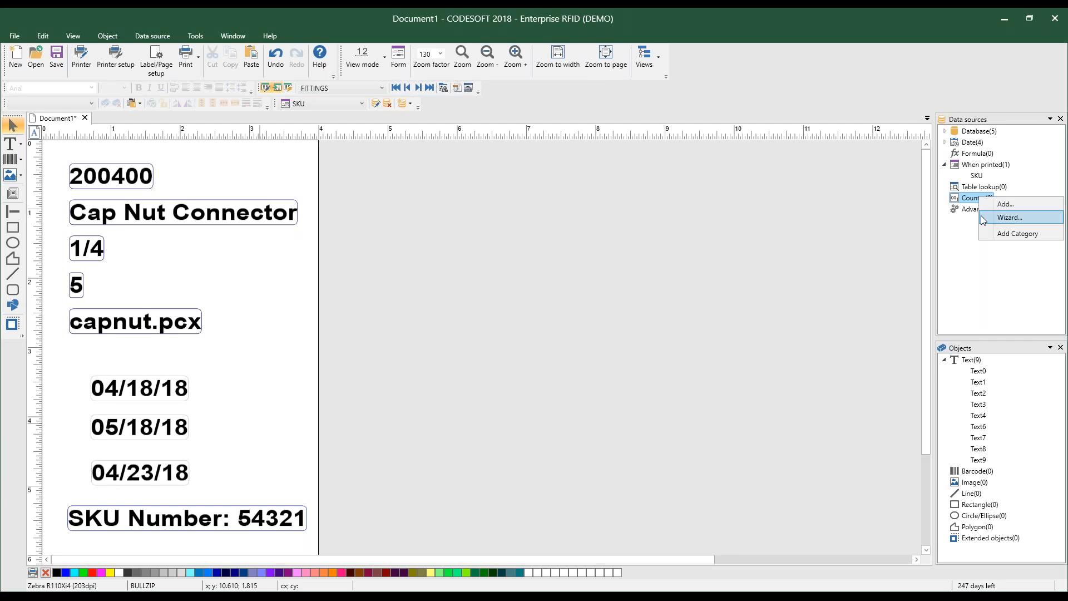
pyautogui.click(982, 215)
pyautogui.click(536, 218)
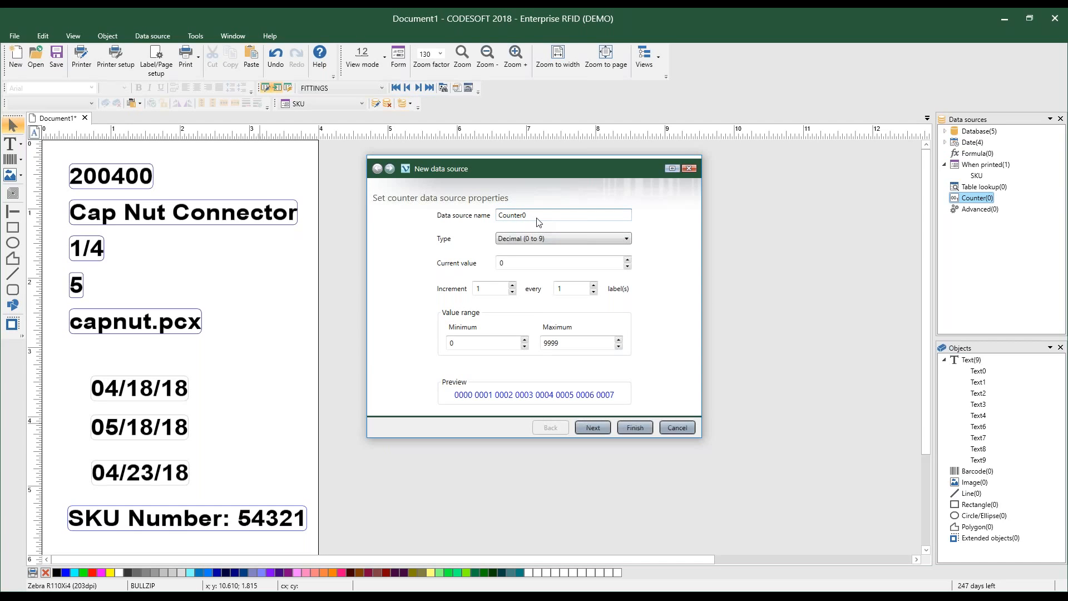
pyautogui.press('BackSpace')
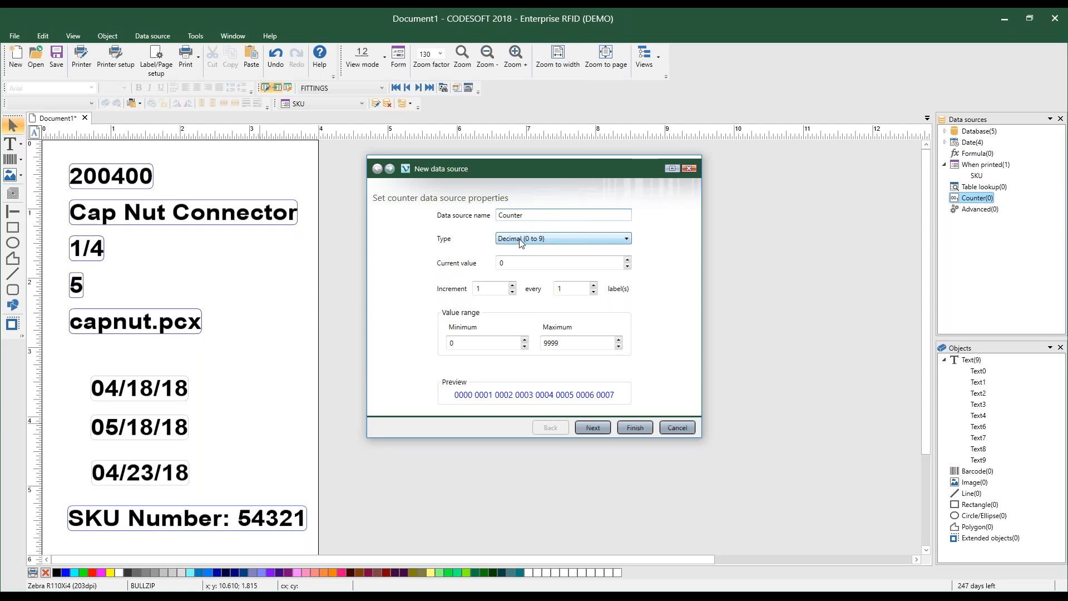
pyautogui.click(625, 245)
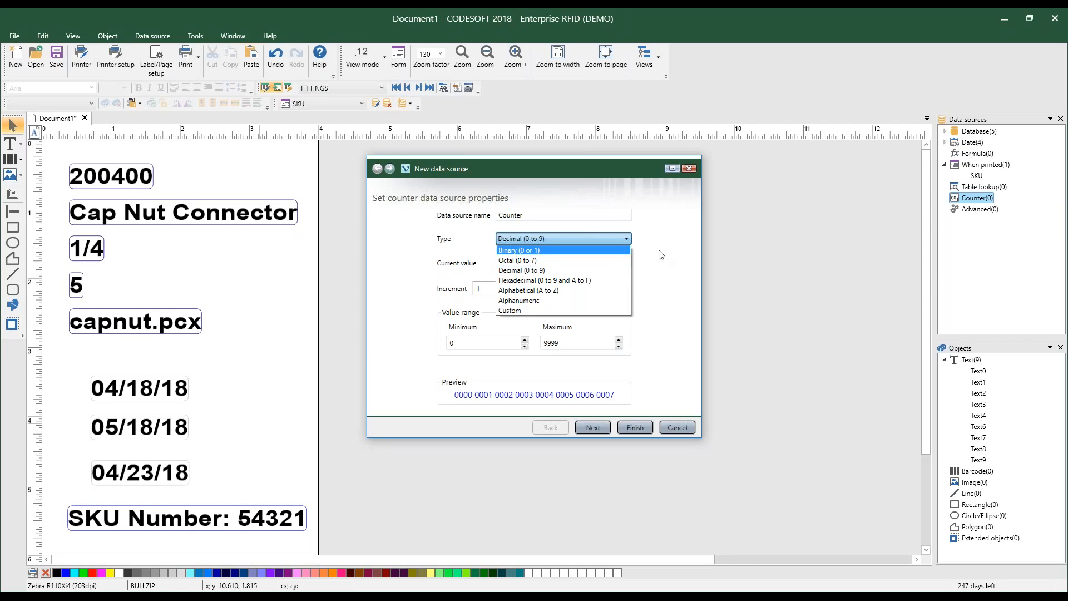
pyautogui.click(595, 233)
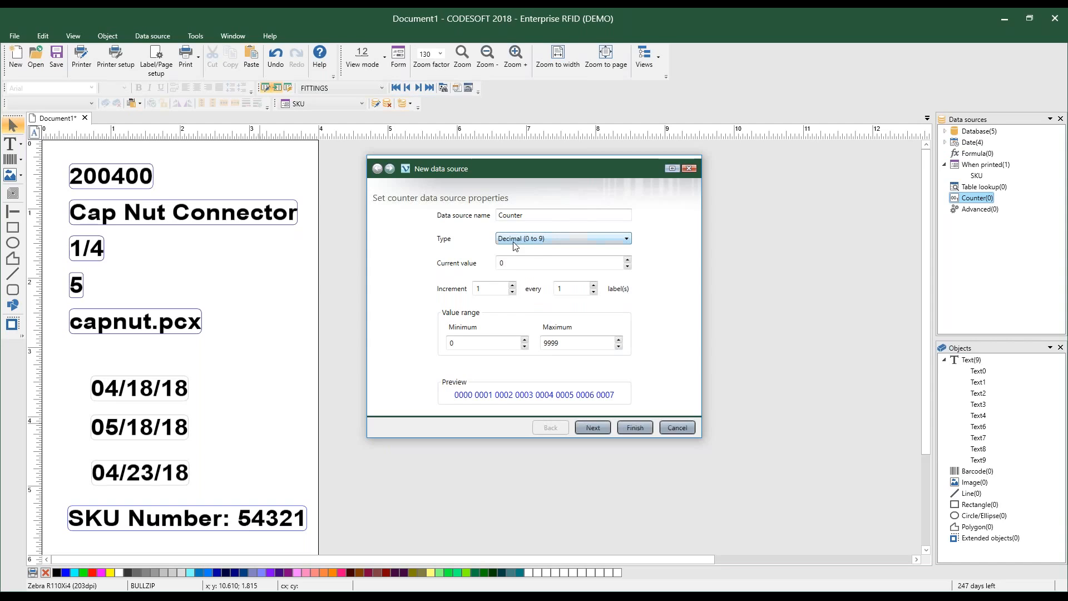
# Set the counter's current value to 1, try an increment of -1, restore it to 1 and set the minimum to 1
pyautogui.click(503, 261)
pyautogui.press('BackSpace')
pyautogui.write('1')
pyautogui.click(512, 285)
pyautogui.click(512, 292)
pyautogui.write('-1')
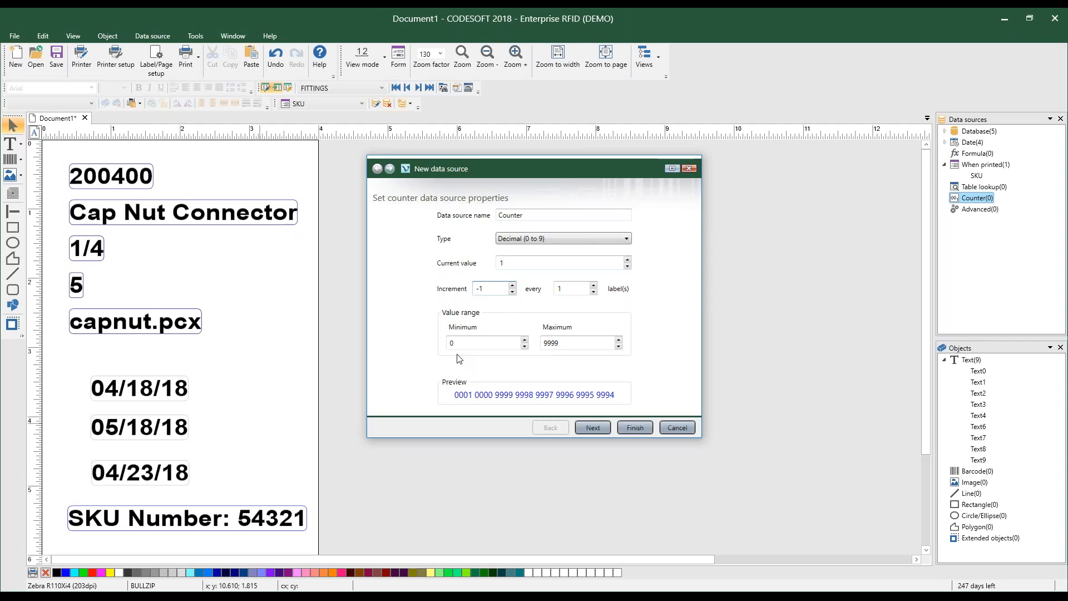
pyautogui.press('BackSpace')
pyautogui.press('Tab')
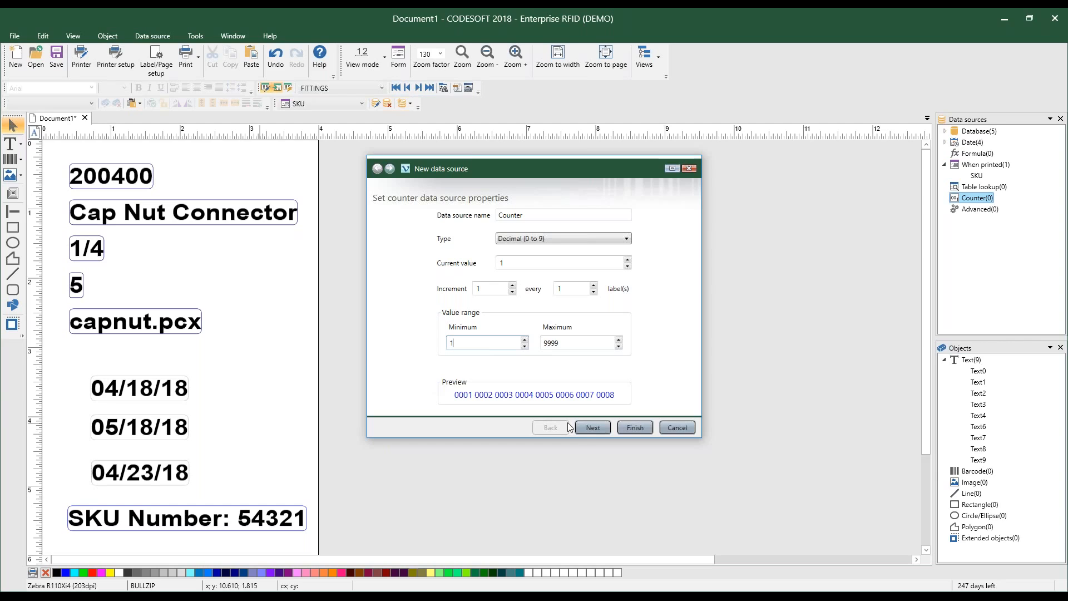
# Finish the counter with the default output format and place it as a text object just above and beside the first date
pyautogui.click(594, 428)
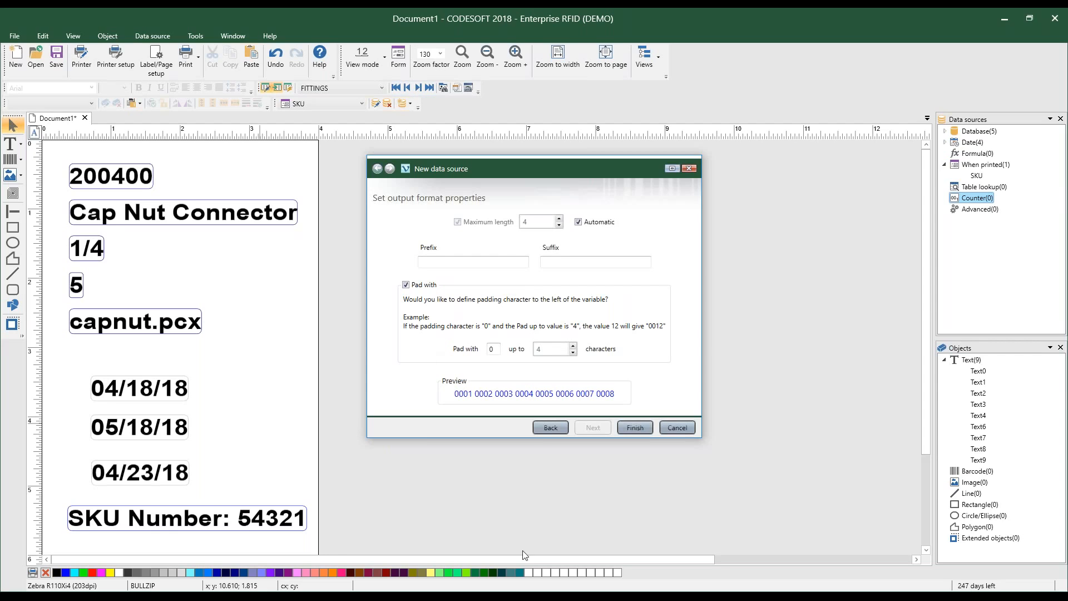
pyautogui.click(629, 426)
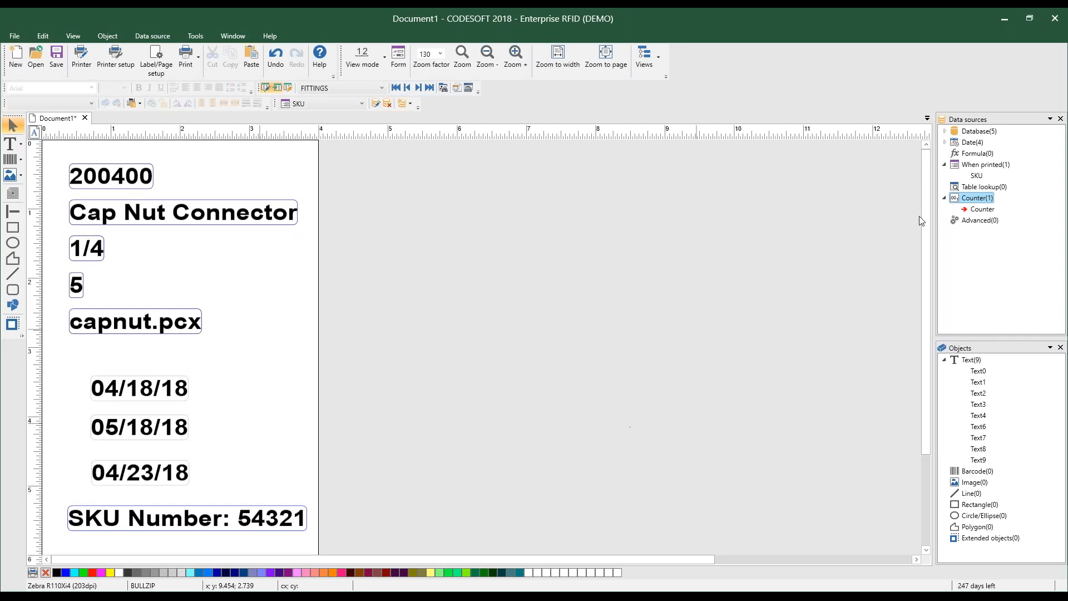
pyautogui.moveTo(982, 209); pyautogui.dragTo(264, 382)
pyautogui.click(270, 364)
pyautogui.click(273, 411)
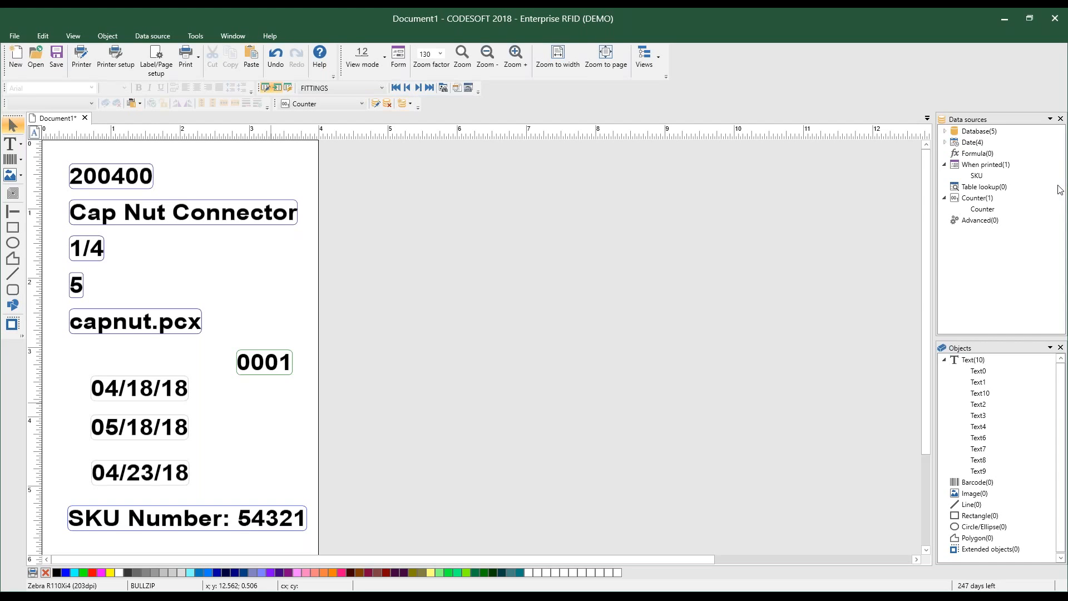
# Review the grid spacing options in the program configuration and close it without changes
pyautogui.click(190, 34)
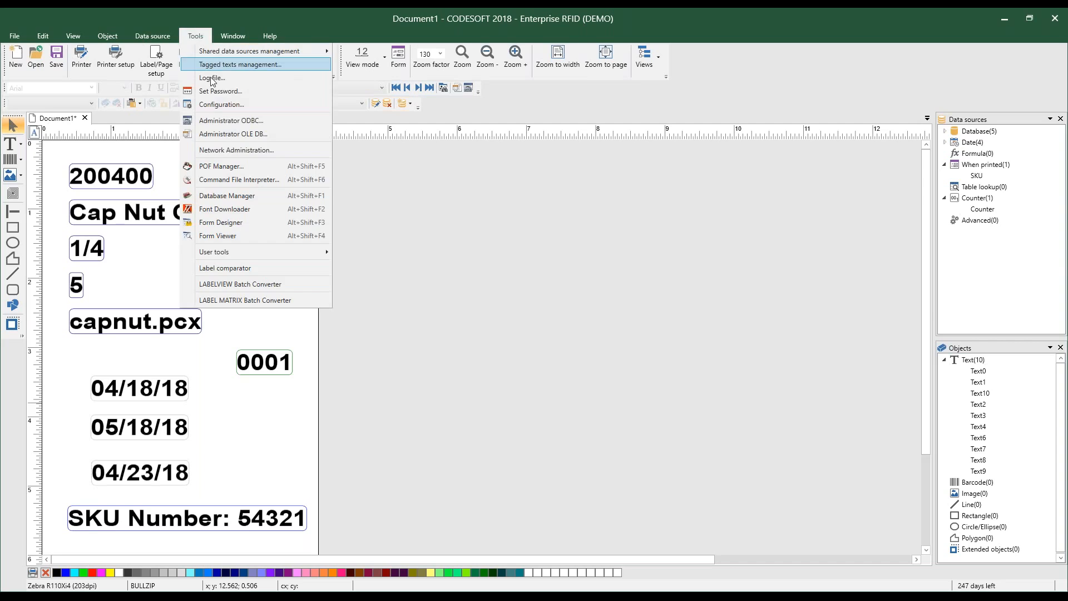
pyautogui.click(218, 105)
pyautogui.click(421, 293)
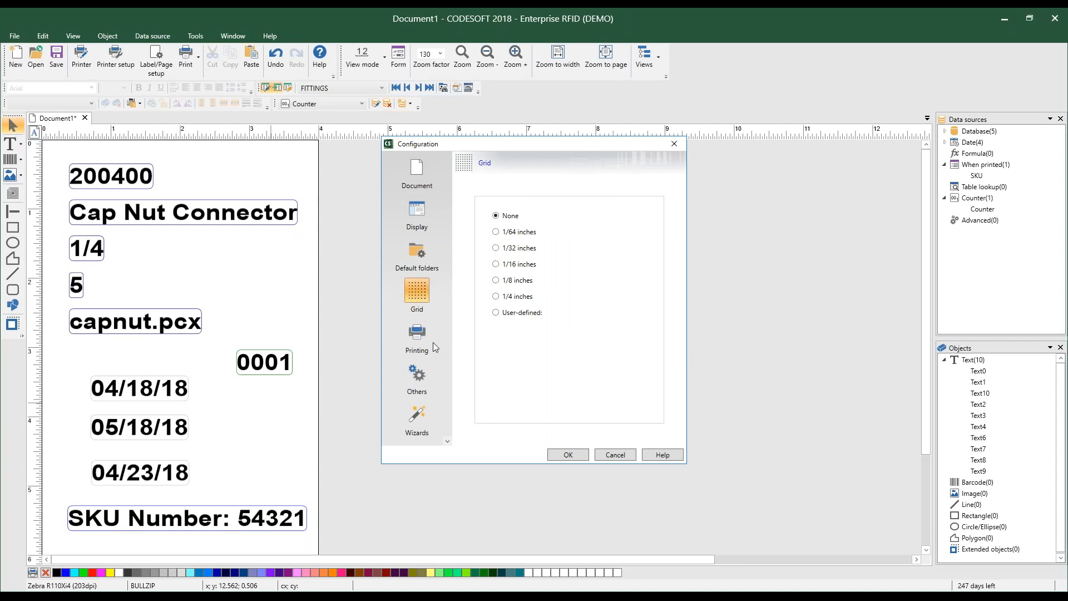
pyautogui.click(606, 456)
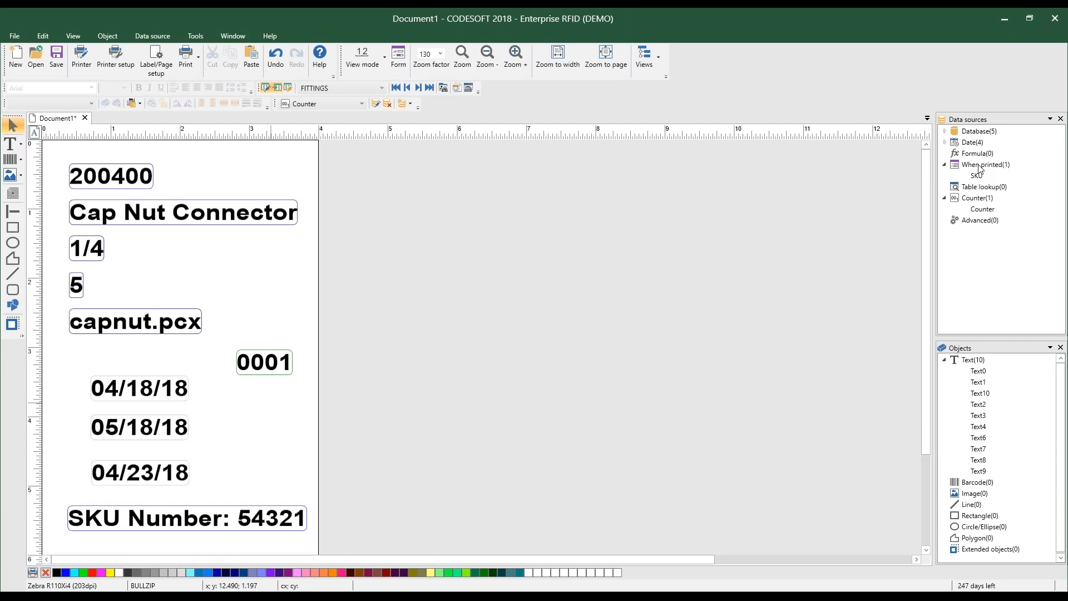
# Open the SKU data source's properties and view its When printed settings
pyautogui.click(977, 178)
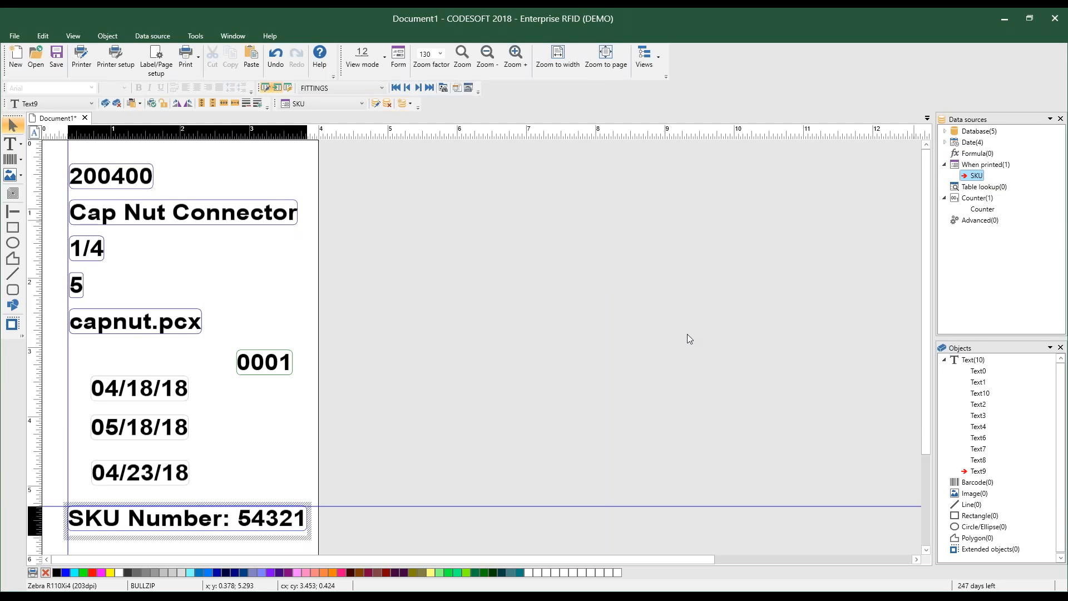
pyautogui.moveTo(975, 181)
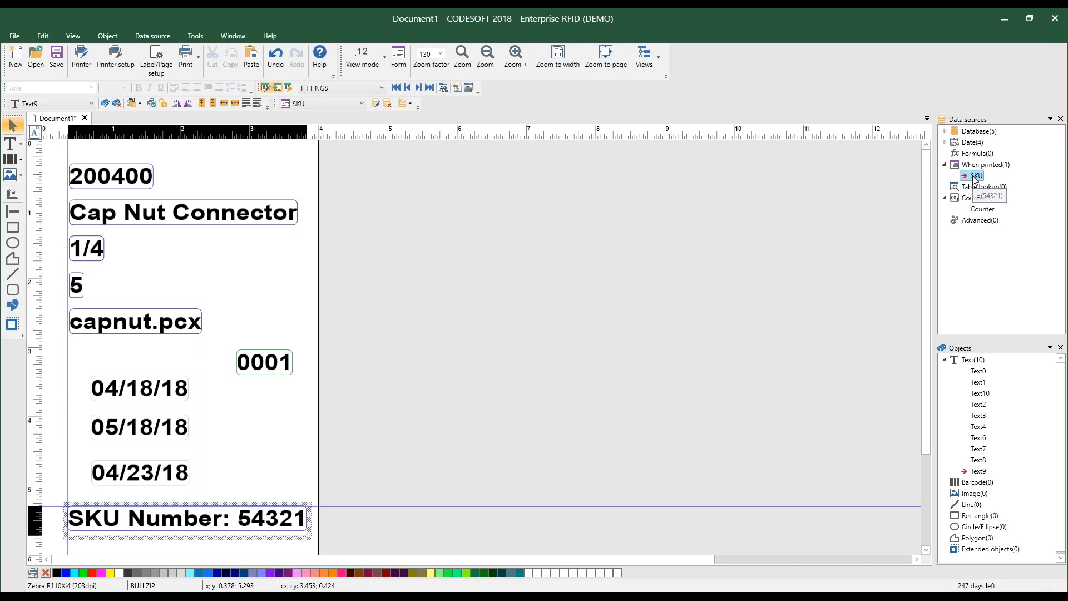
pyautogui.rightClick(974, 179)
pyautogui.click(988, 185)
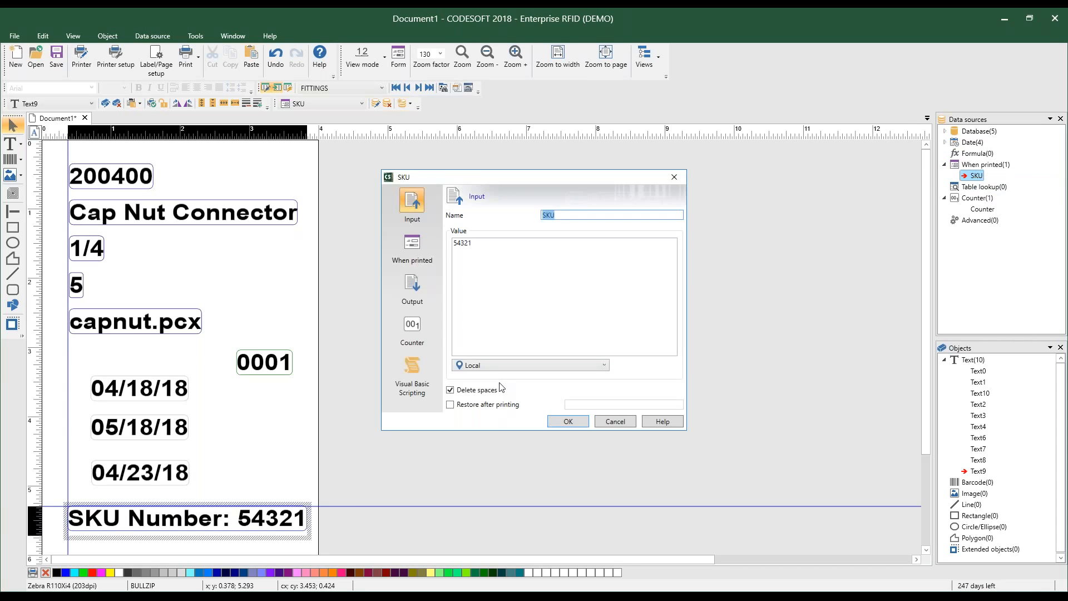
pyautogui.moveTo(469, 180); pyautogui.dragTo(164, 176)
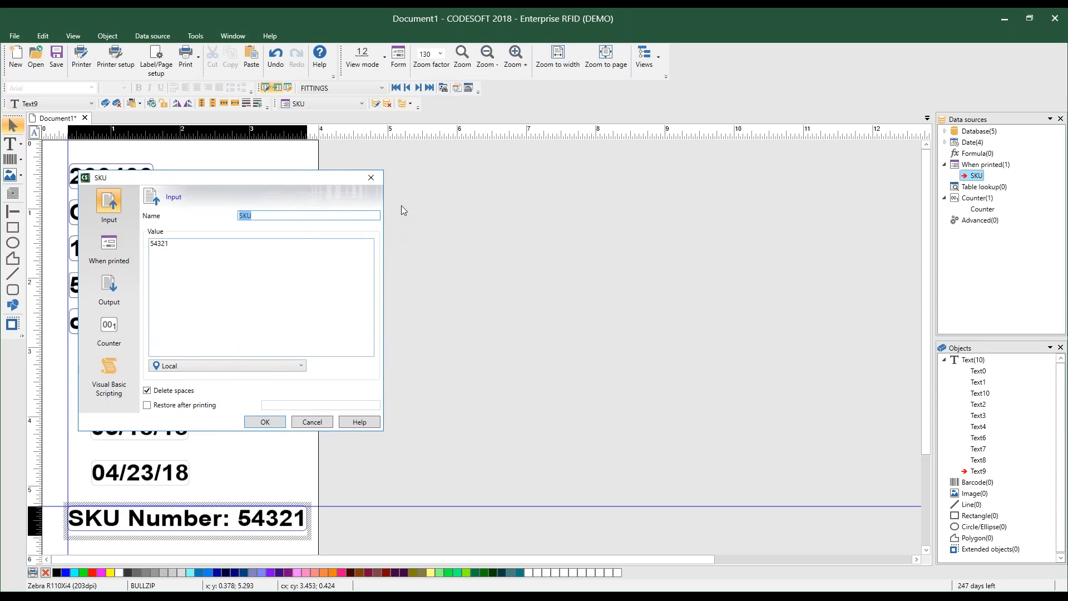
pyautogui.click(401, 196)
pyautogui.click(95, 260)
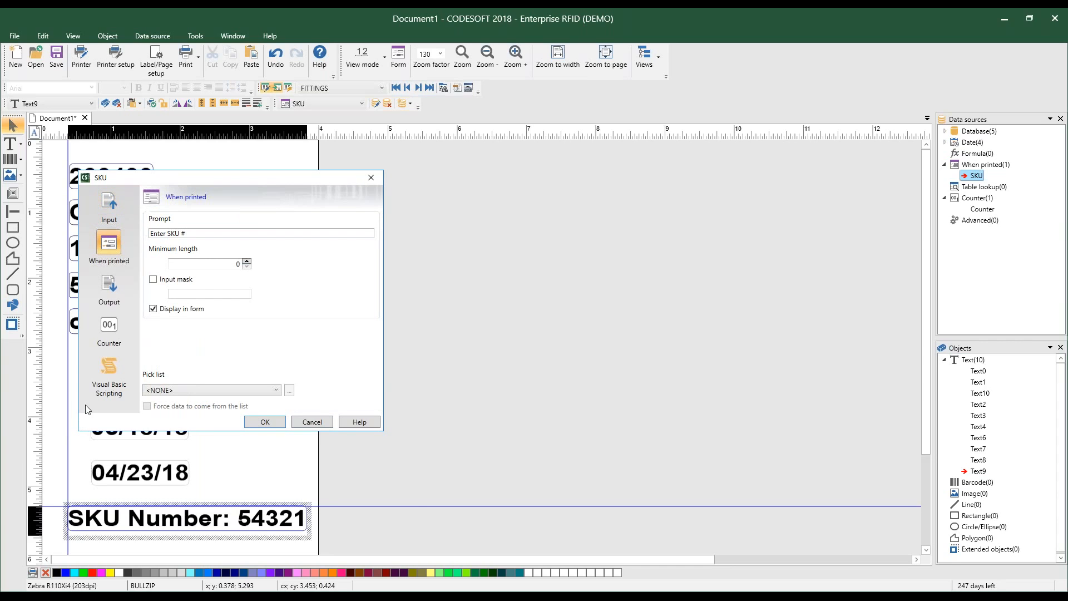
# Try a <LOCAL> pick list for the SKU source, examine its list editor, and cancel both dialogs
pyautogui.click(275, 391)
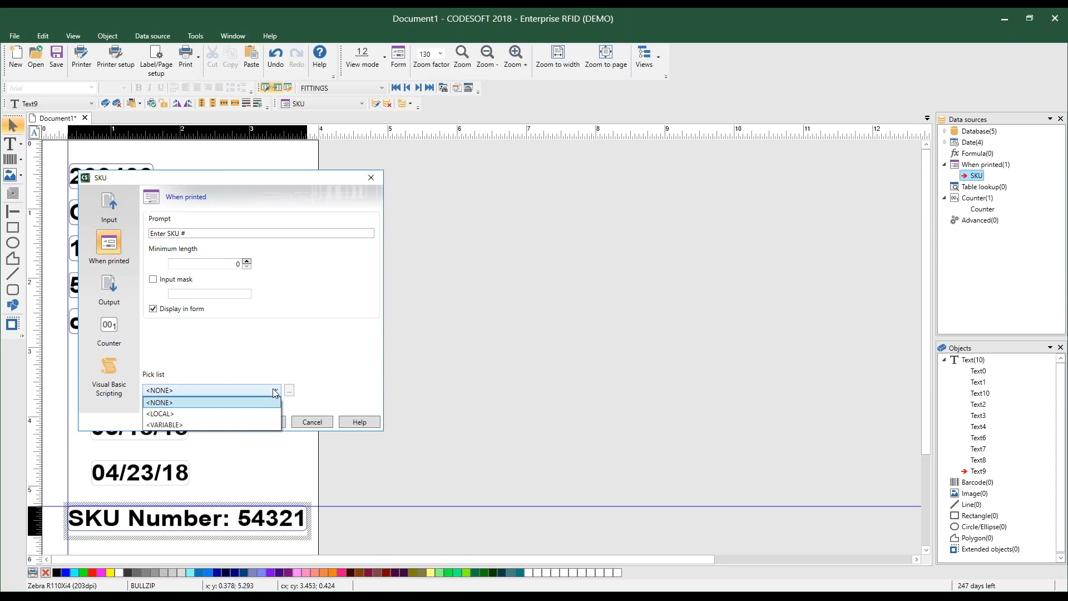
pyautogui.click(271, 420)
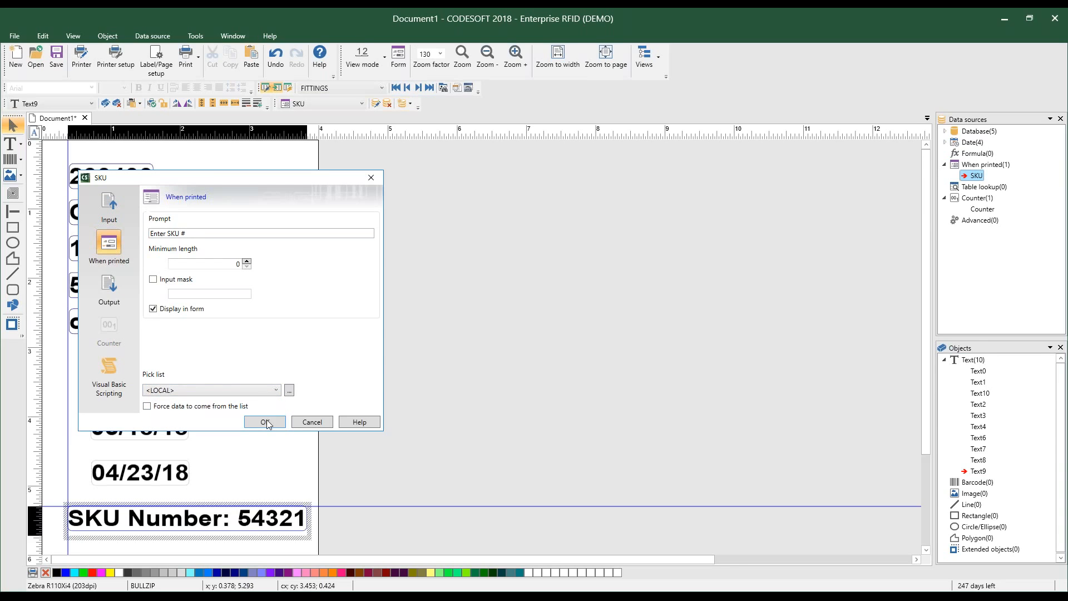
pyautogui.click(289, 391)
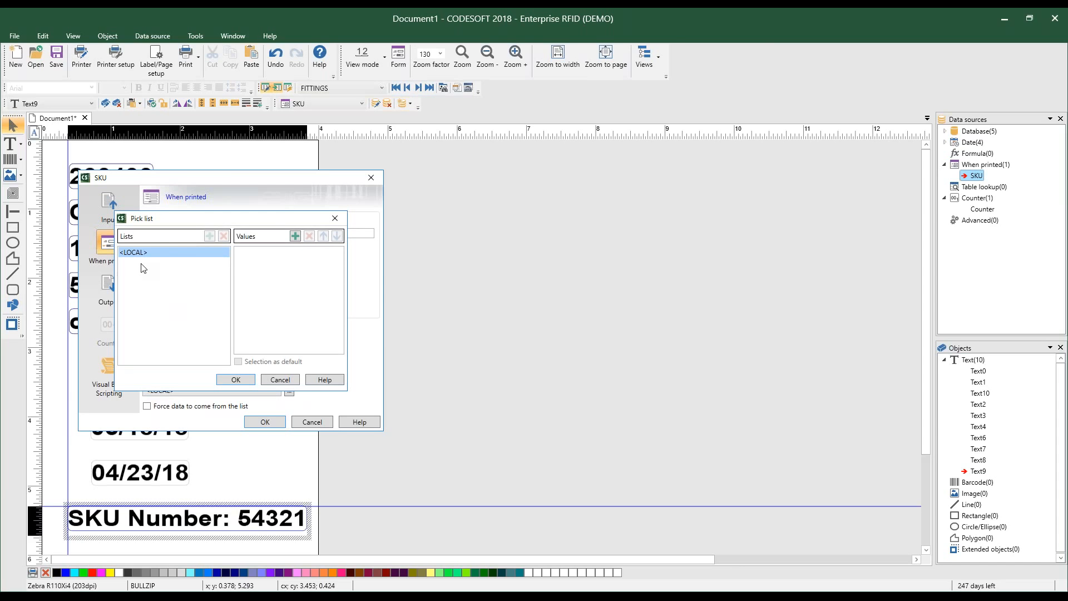
pyautogui.moveTo(189, 221); pyautogui.dragTo(250, 318)
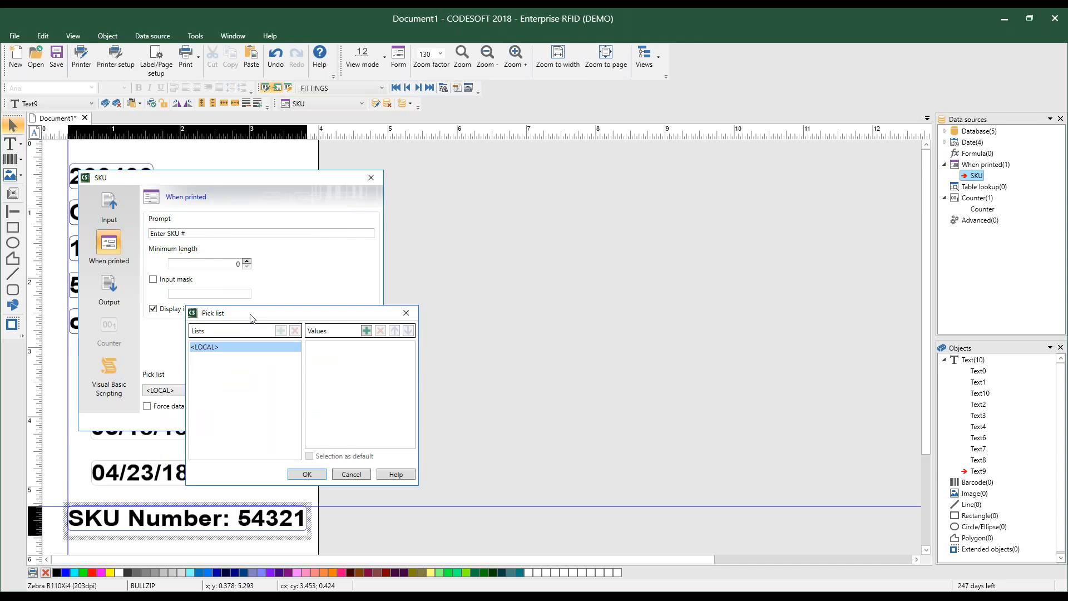
pyautogui.click(349, 474)
pyautogui.click(311, 422)
pyautogui.click(283, 440)
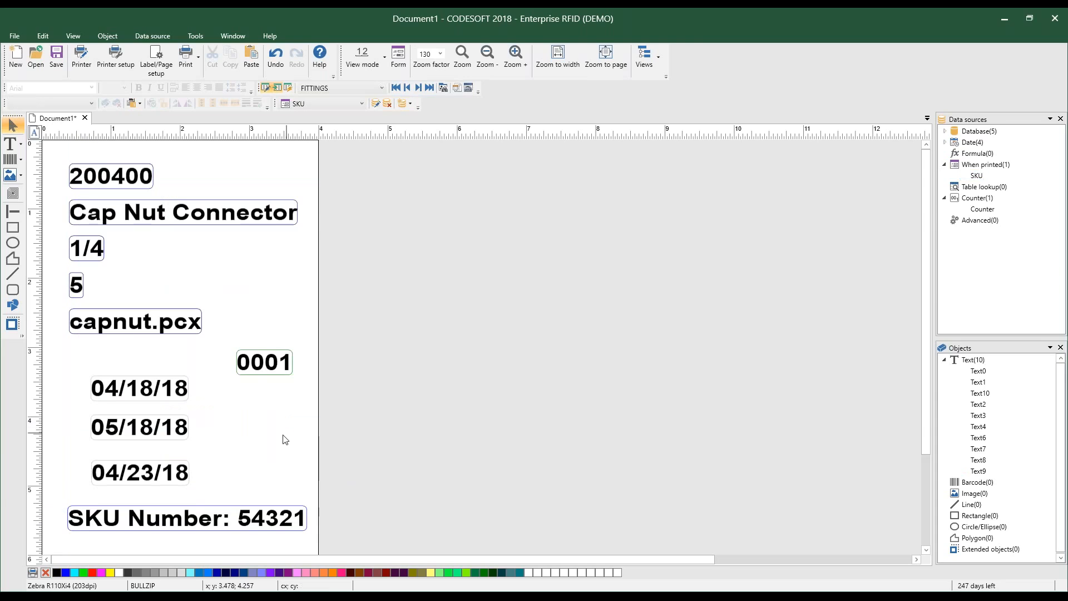